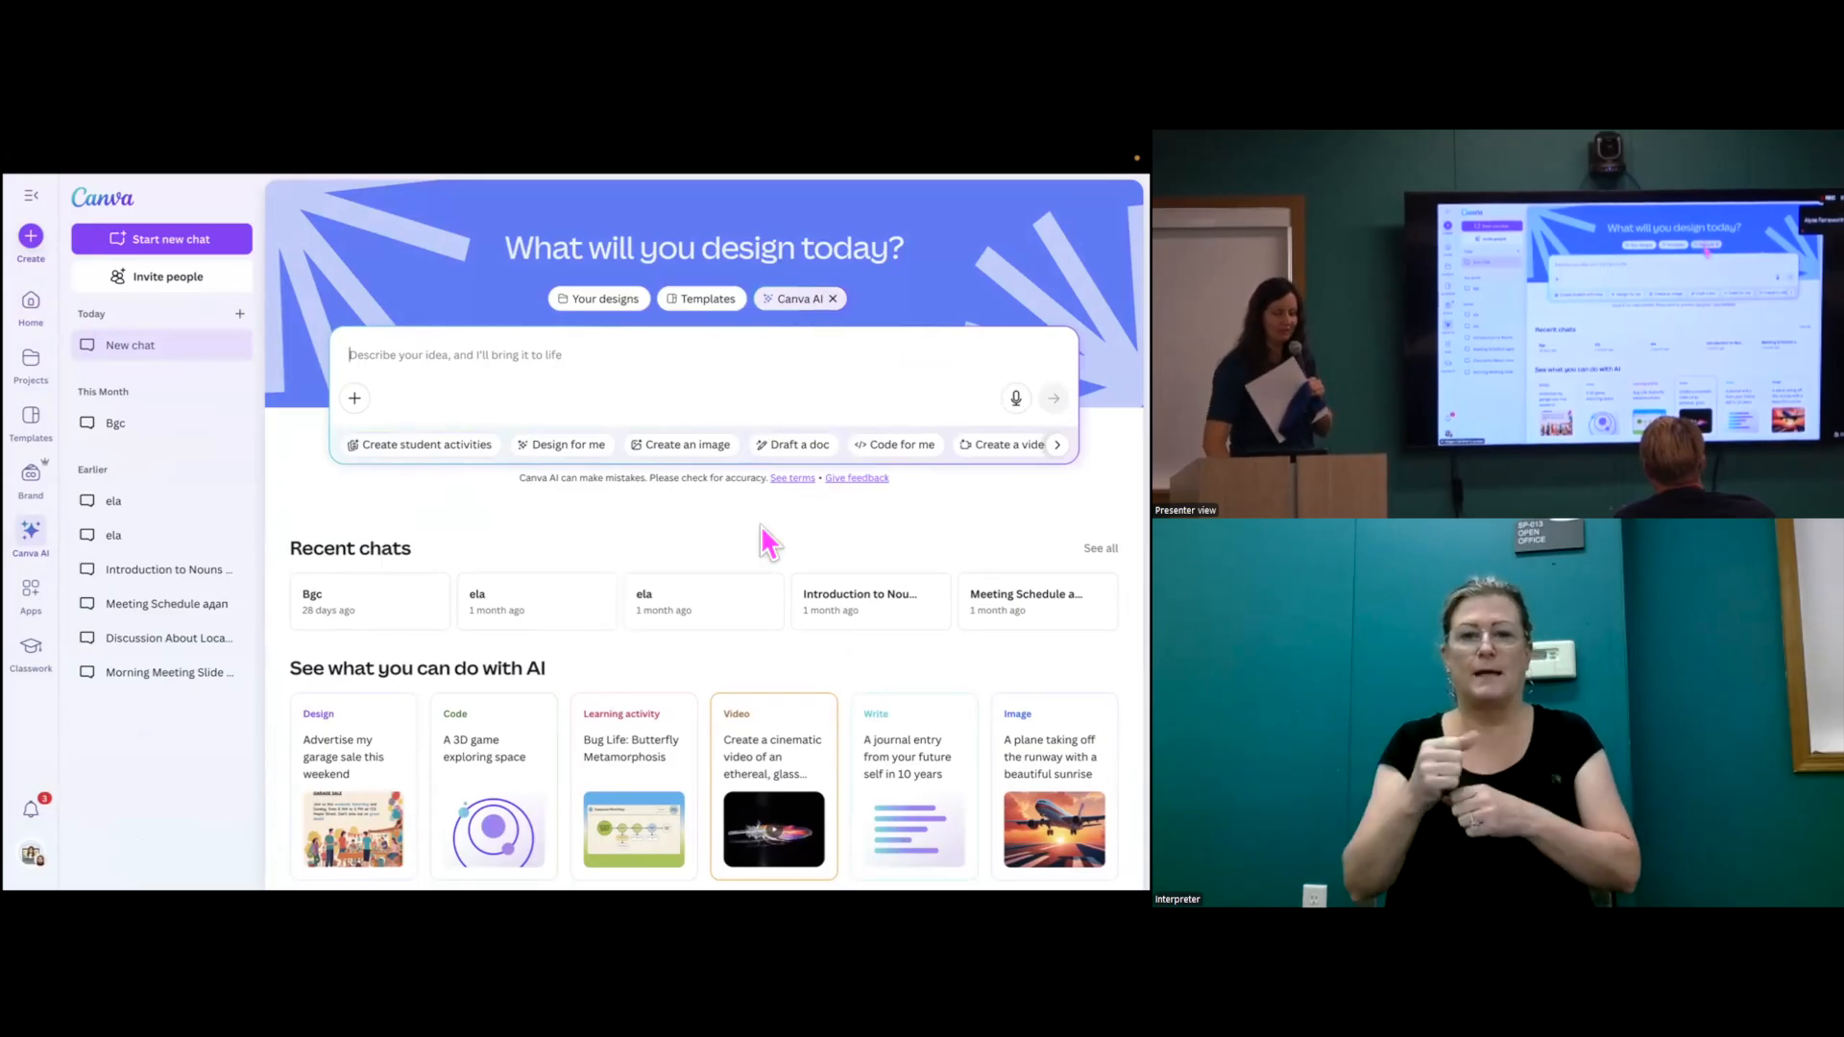
- Look through the example prompts for designs, code, learning activities, videos, writing and images that the AI can create
scroll(737, 602, "down", 1)
scroll(730, 605, "down", 1)
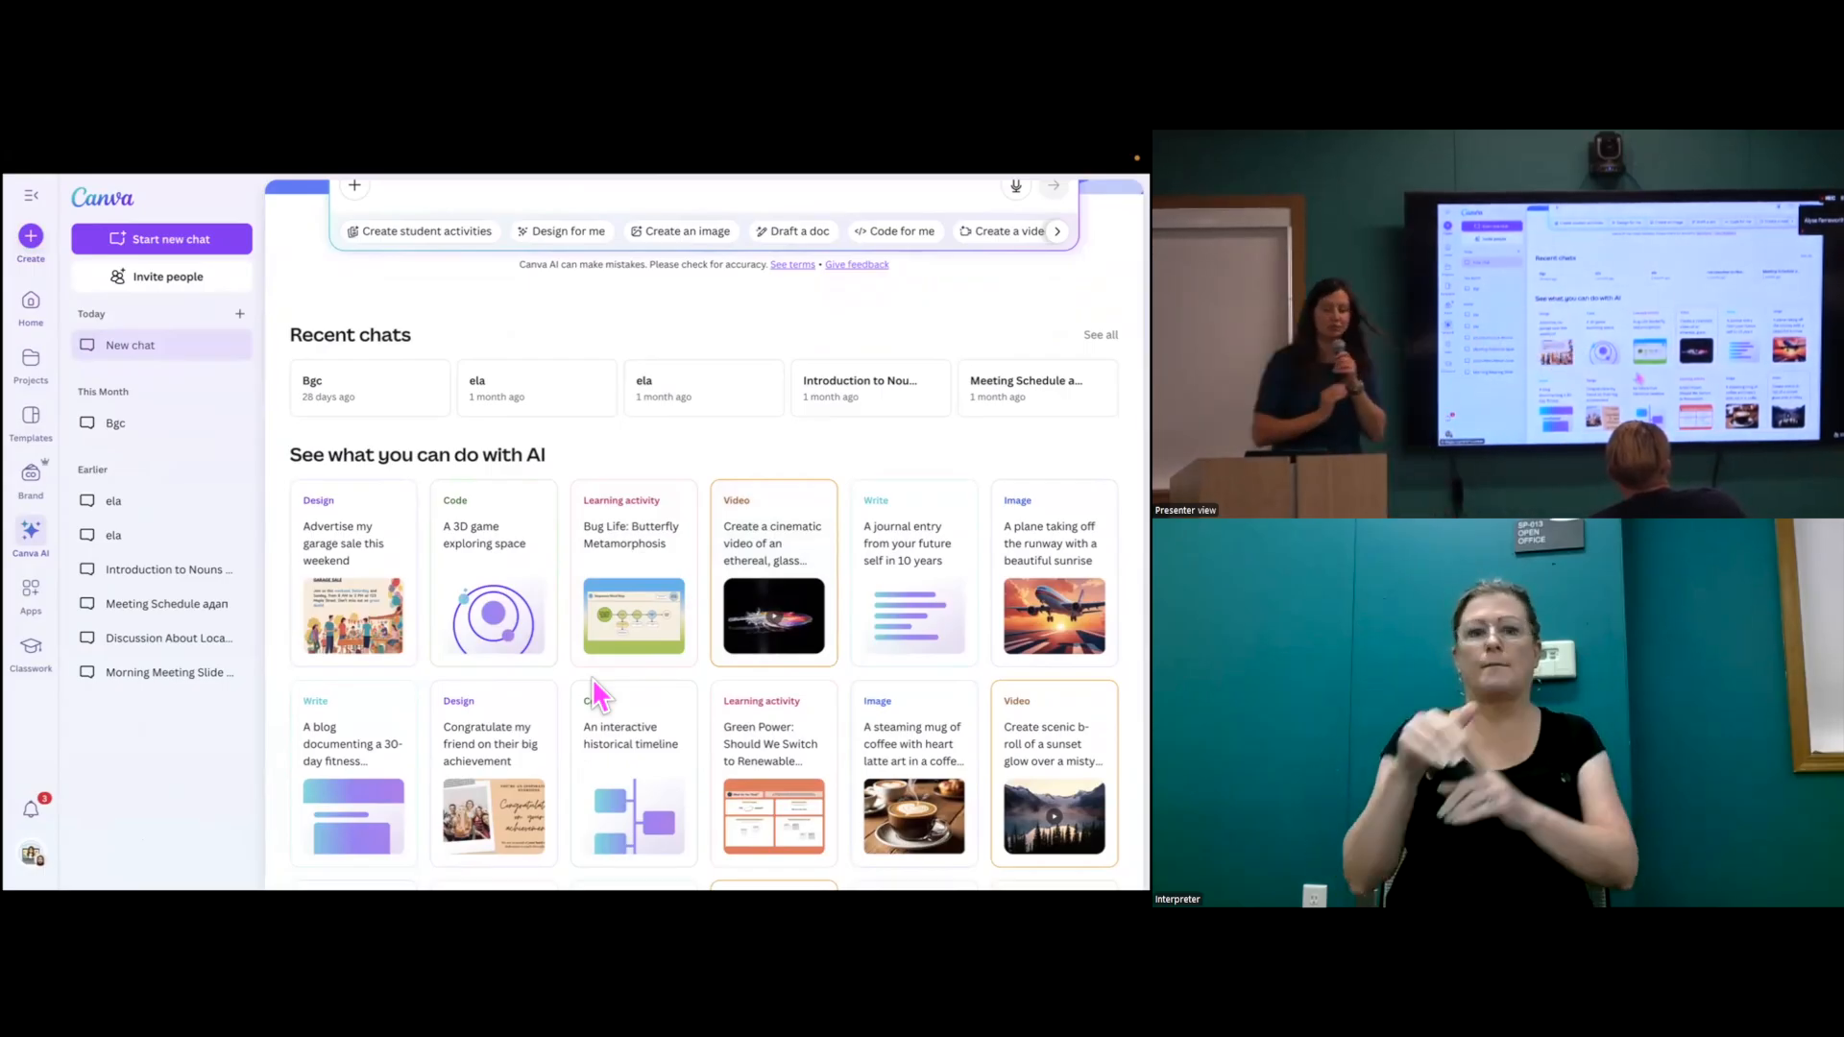
scroll(592, 677, "down", 2)
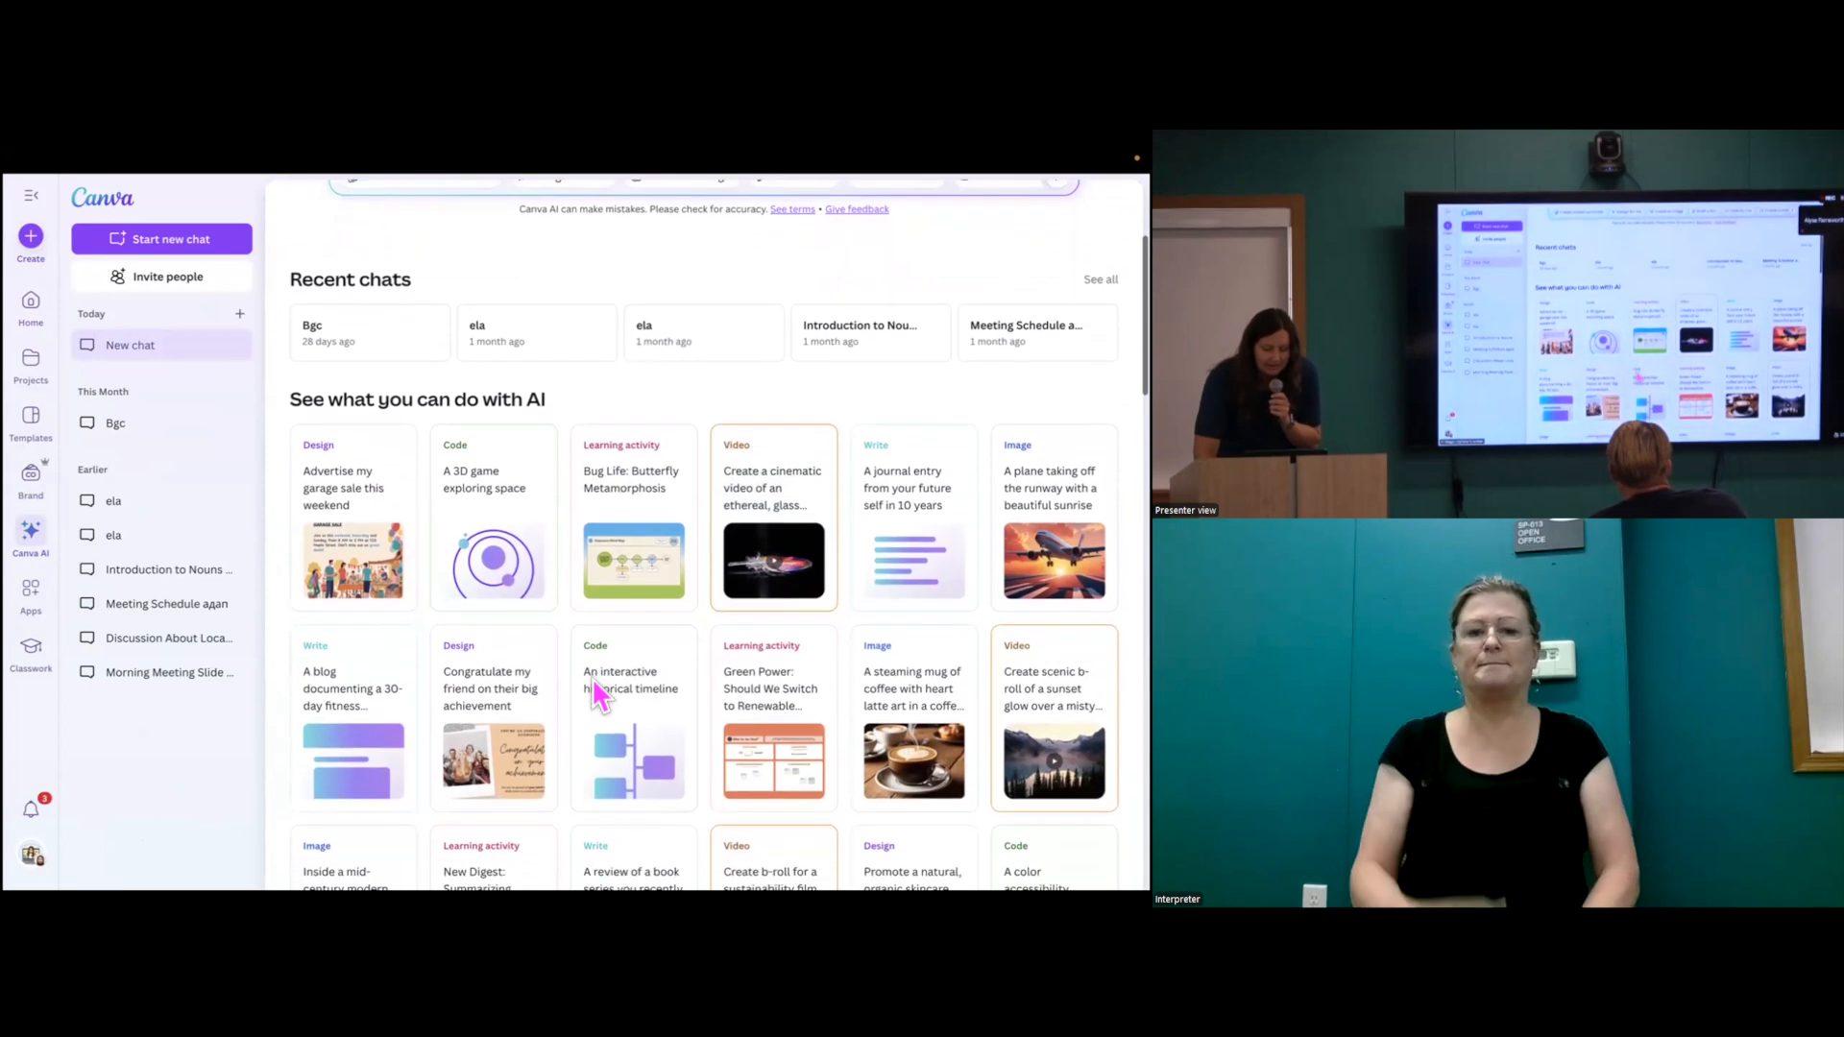
scroll(591, 677, "down", 1)
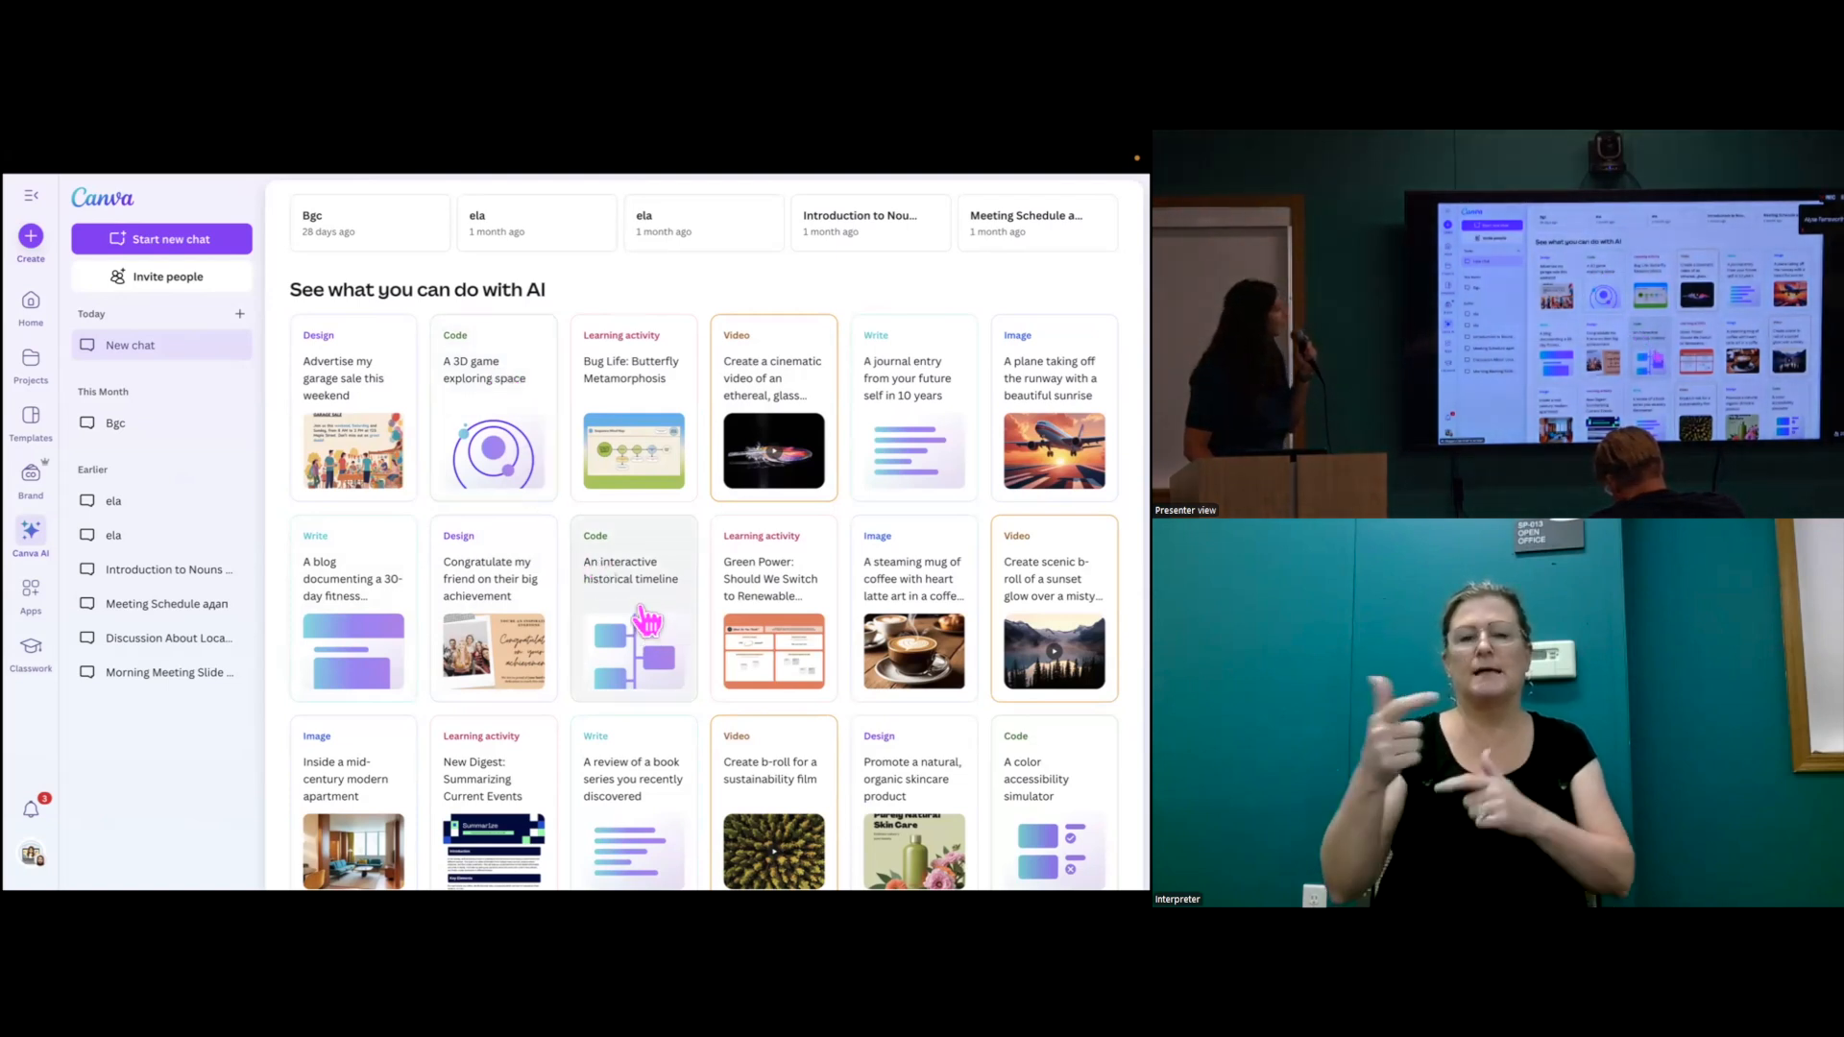
scroll(649, 619, "down", 2)
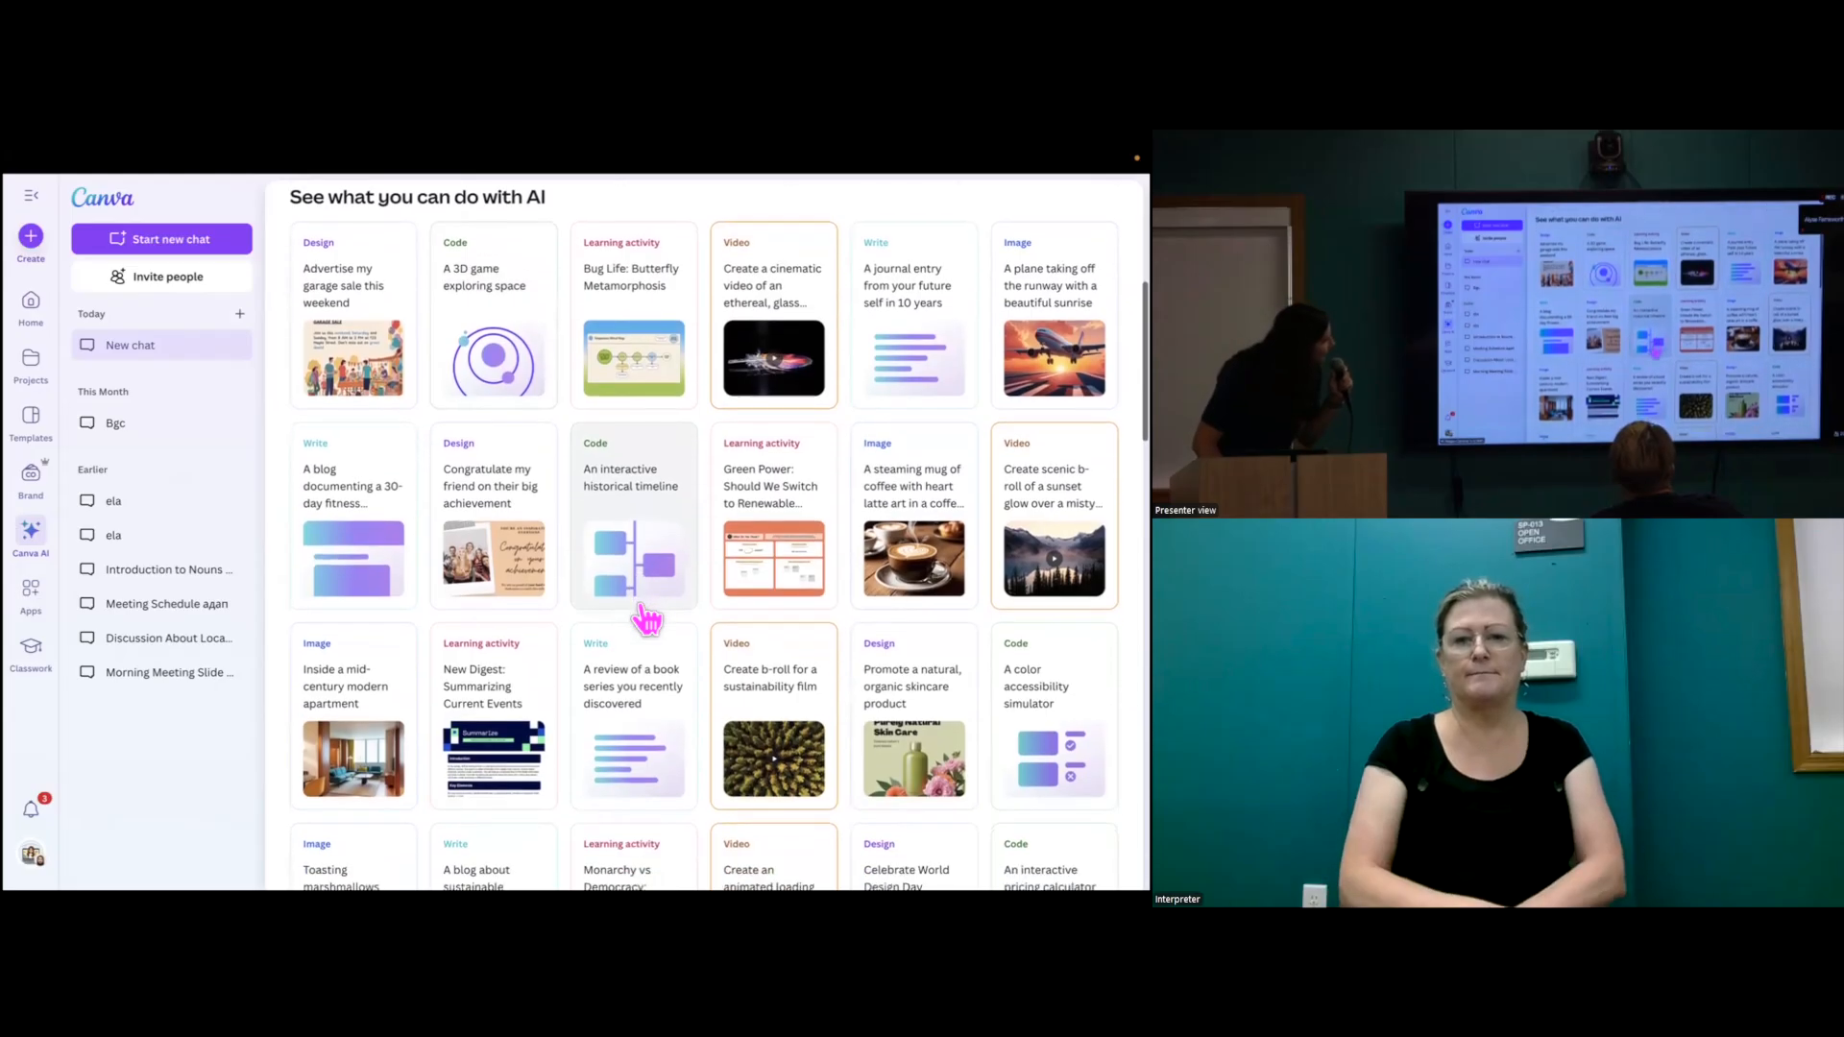
scroll(648, 615, "down", 3)
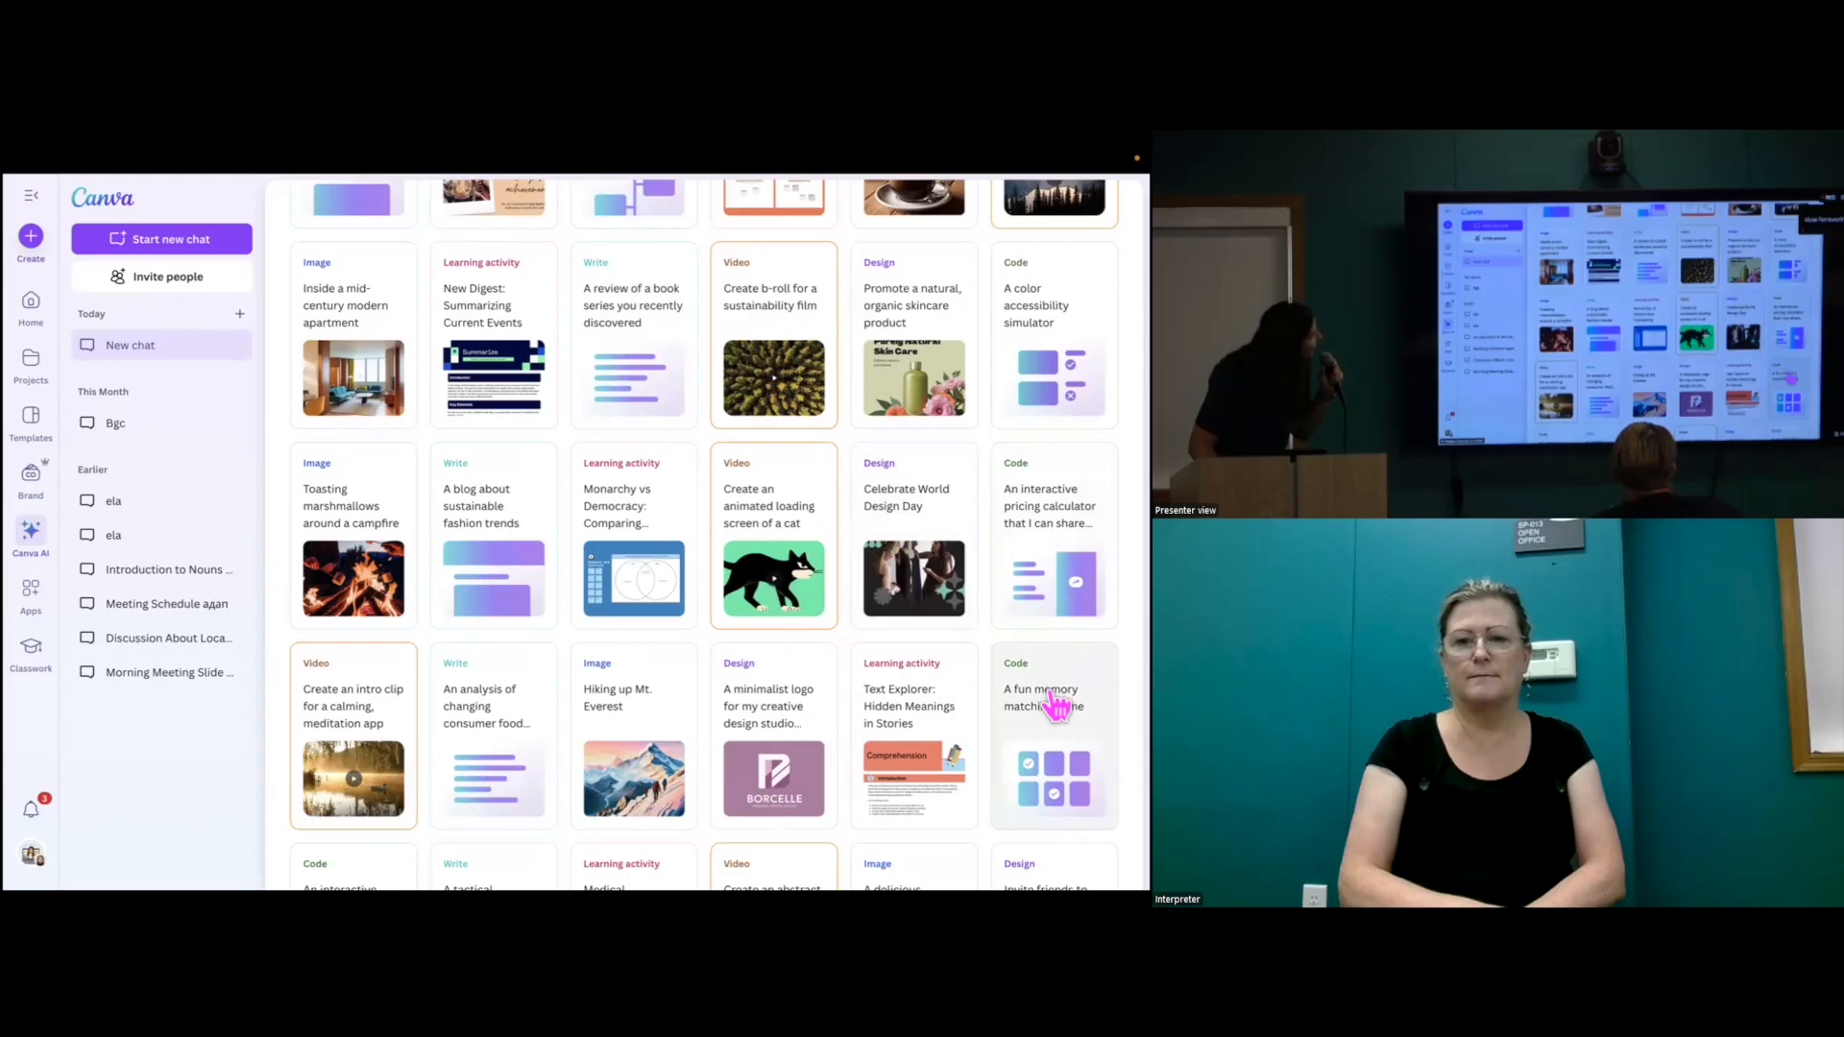
scroll(1056, 706, "down", 1)
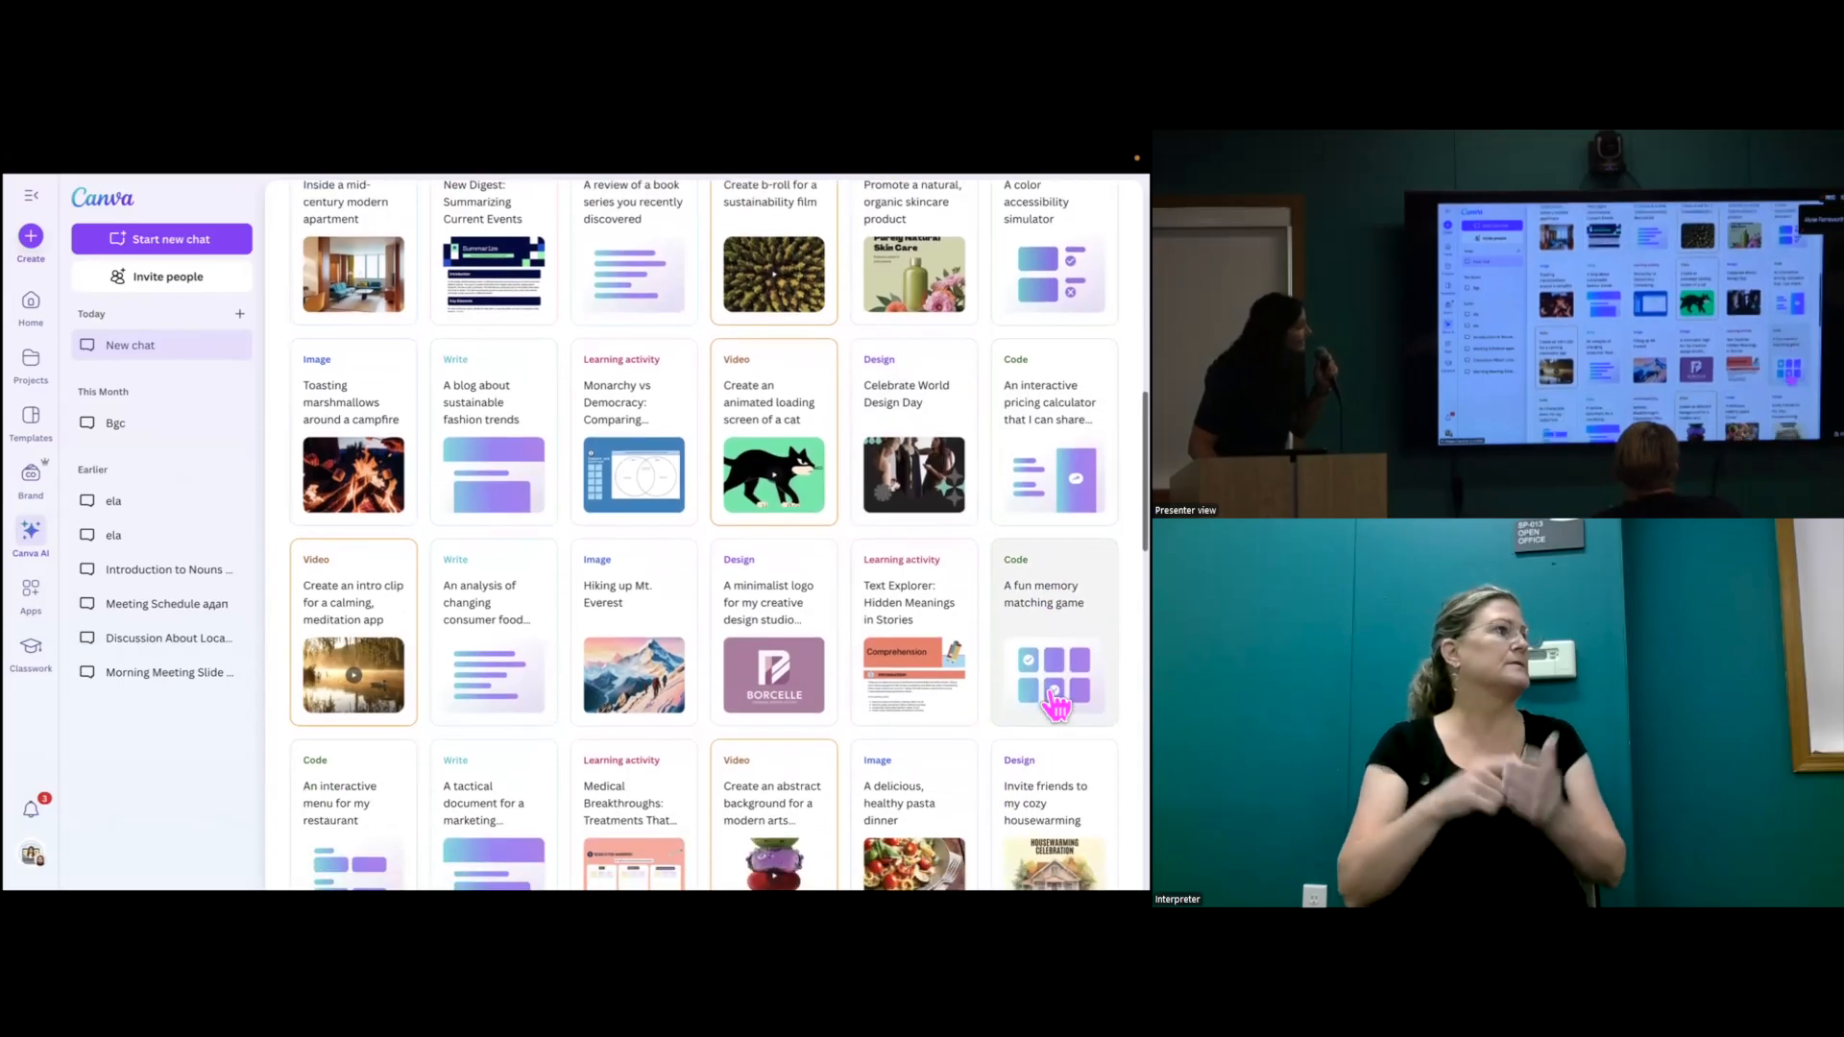
scroll(1055, 706, "down", 1)
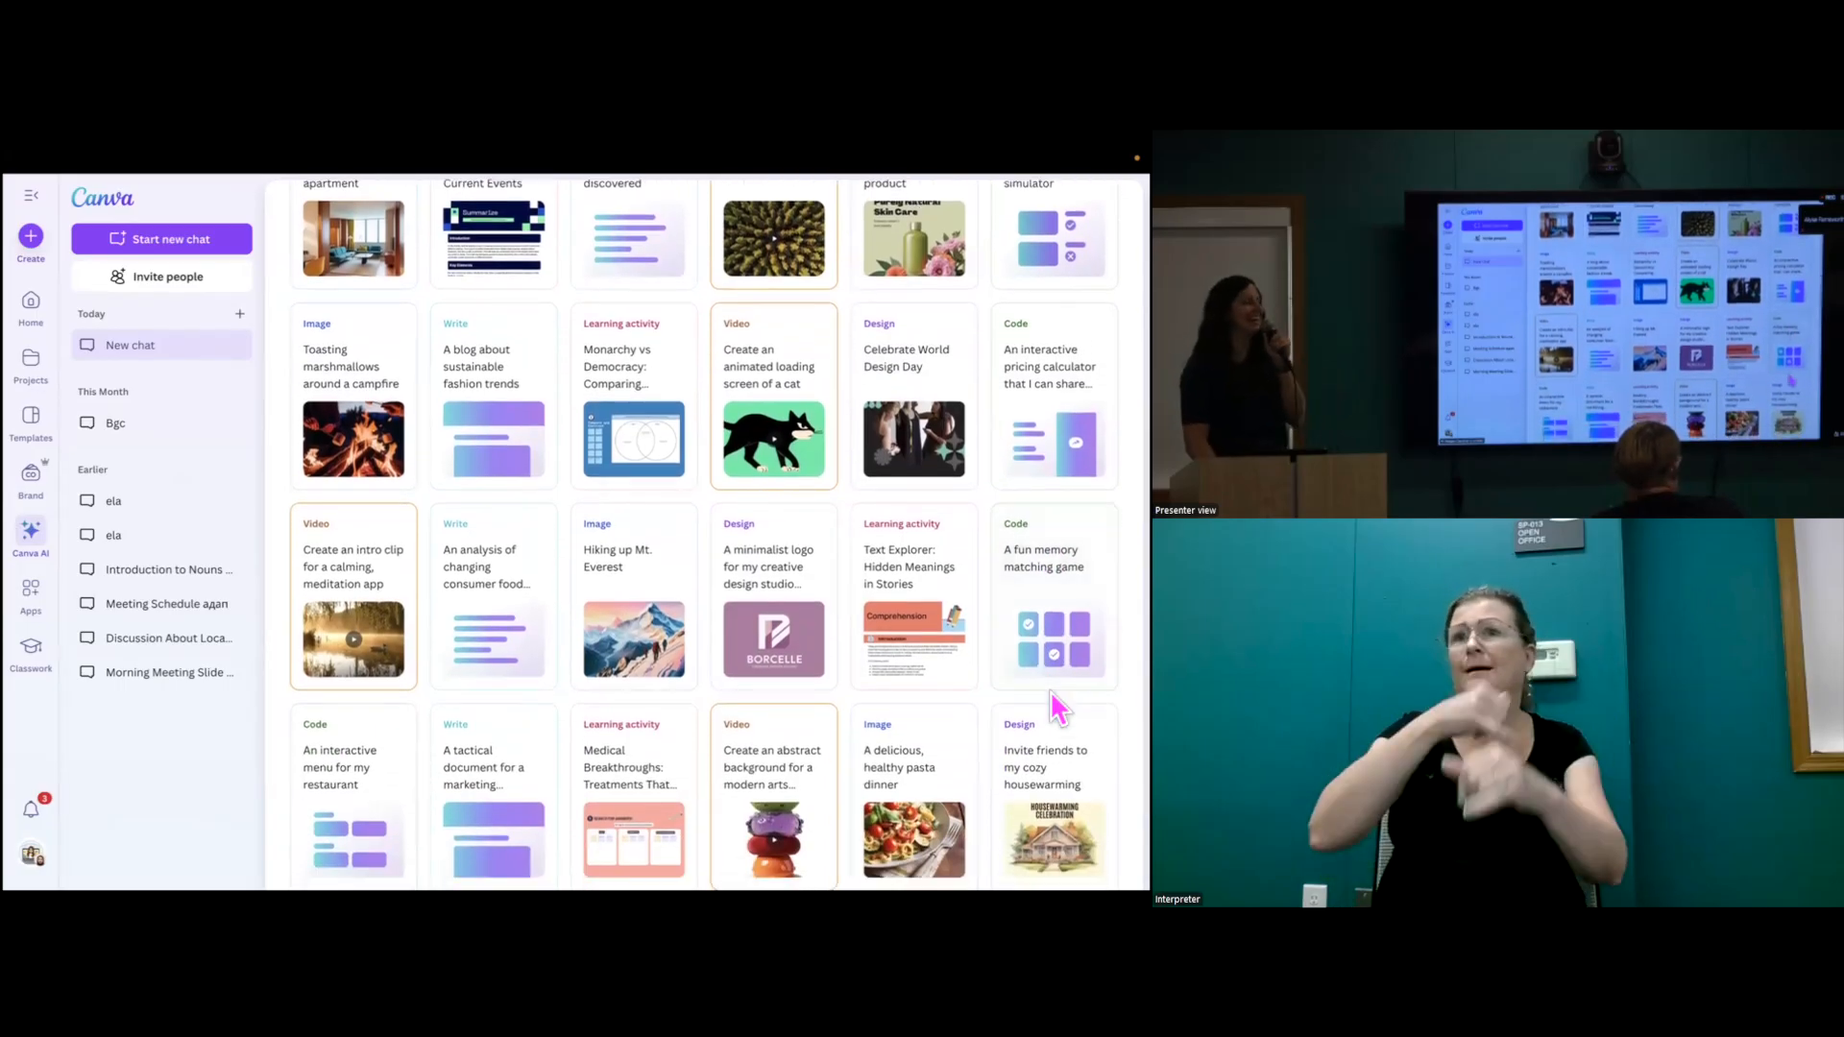
scroll(1050, 692, "up", 1)
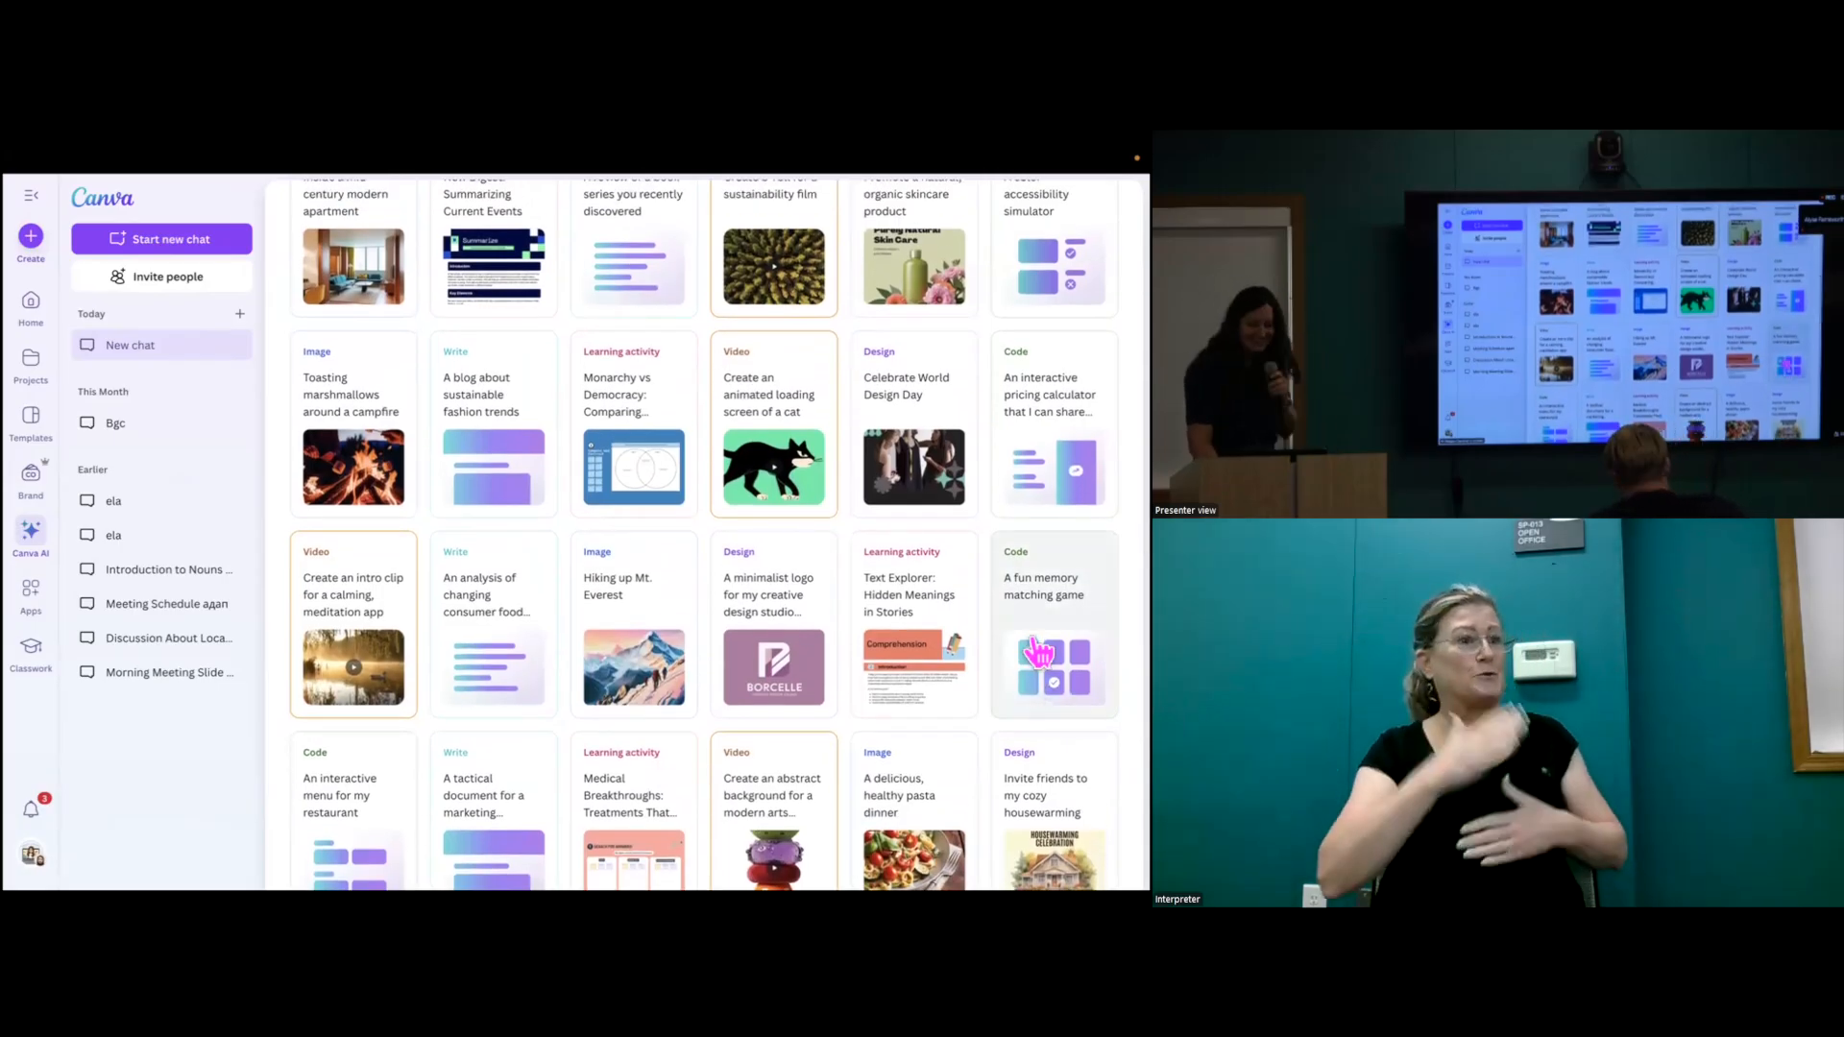
scroll(1050, 645, "down", 1)
scroll(705, 533, "down", 3)
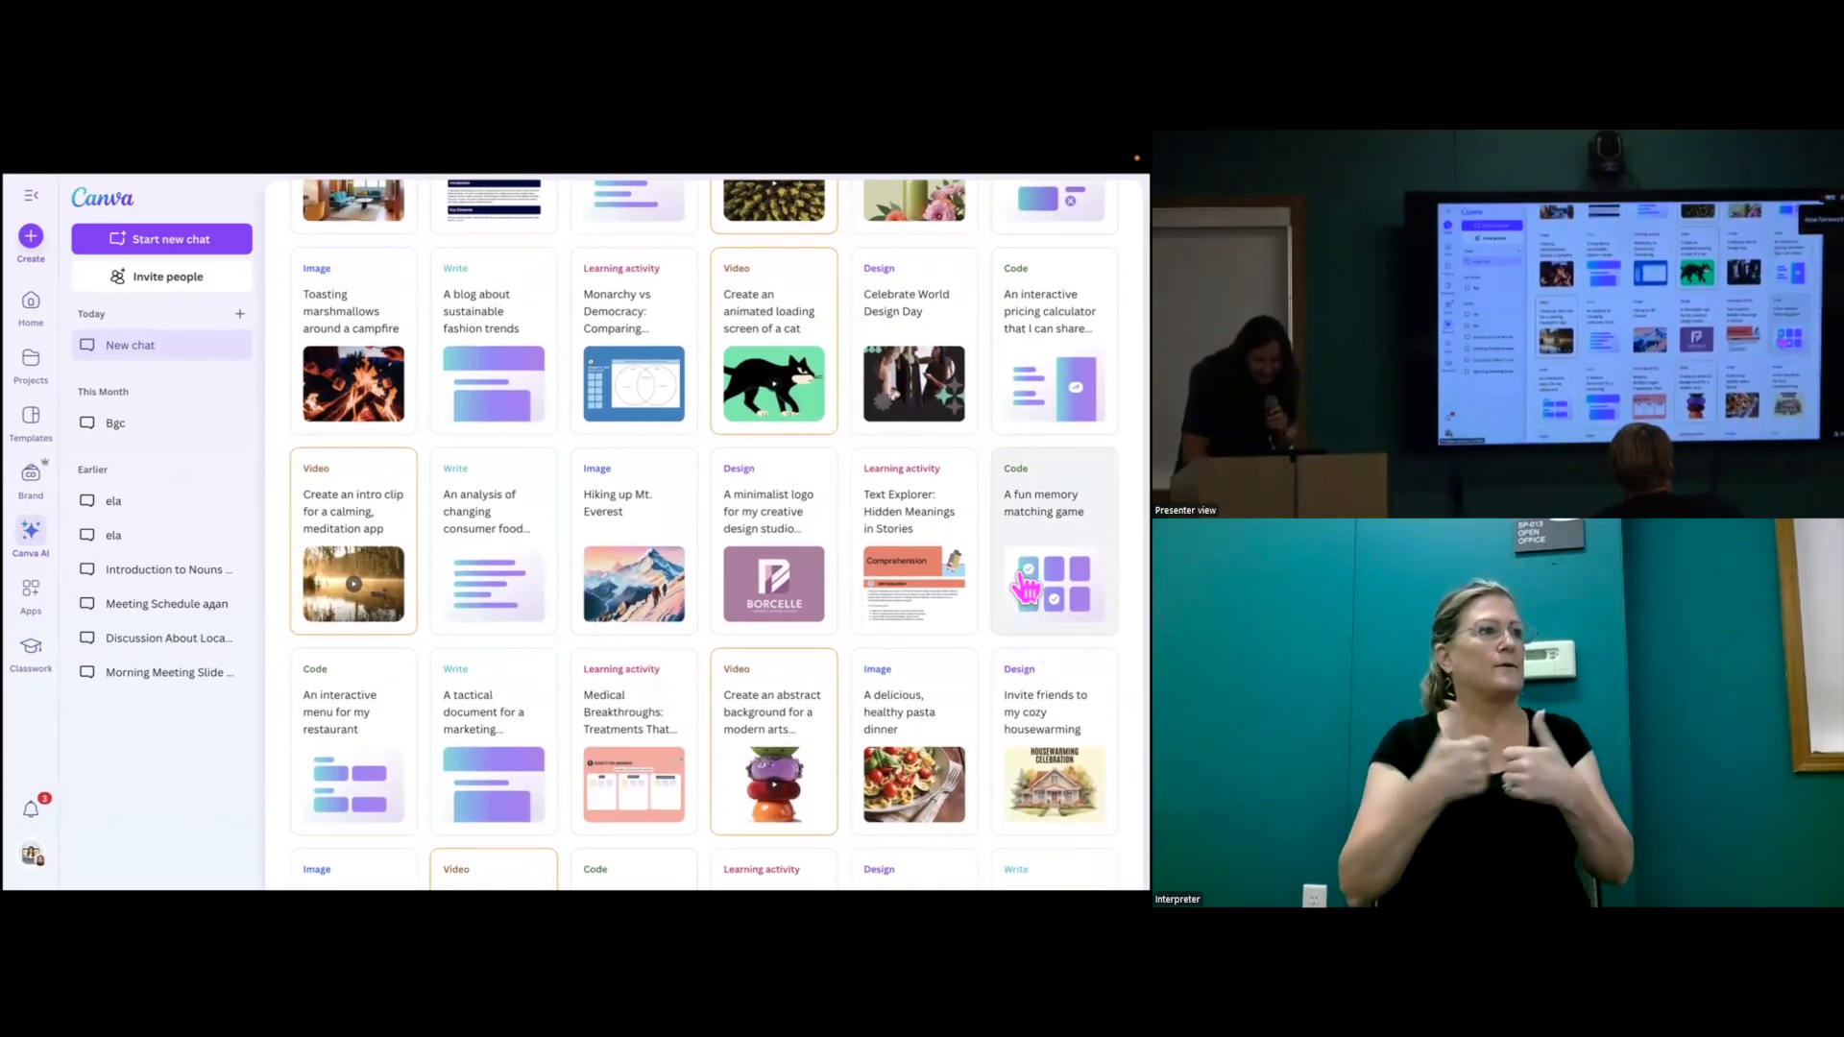
- Submit the prompt "create a video game for the students to practice 4 letter word blends using short vowel sounds for a kindergarten grade level"
scroll(1026, 587, "up", 10)
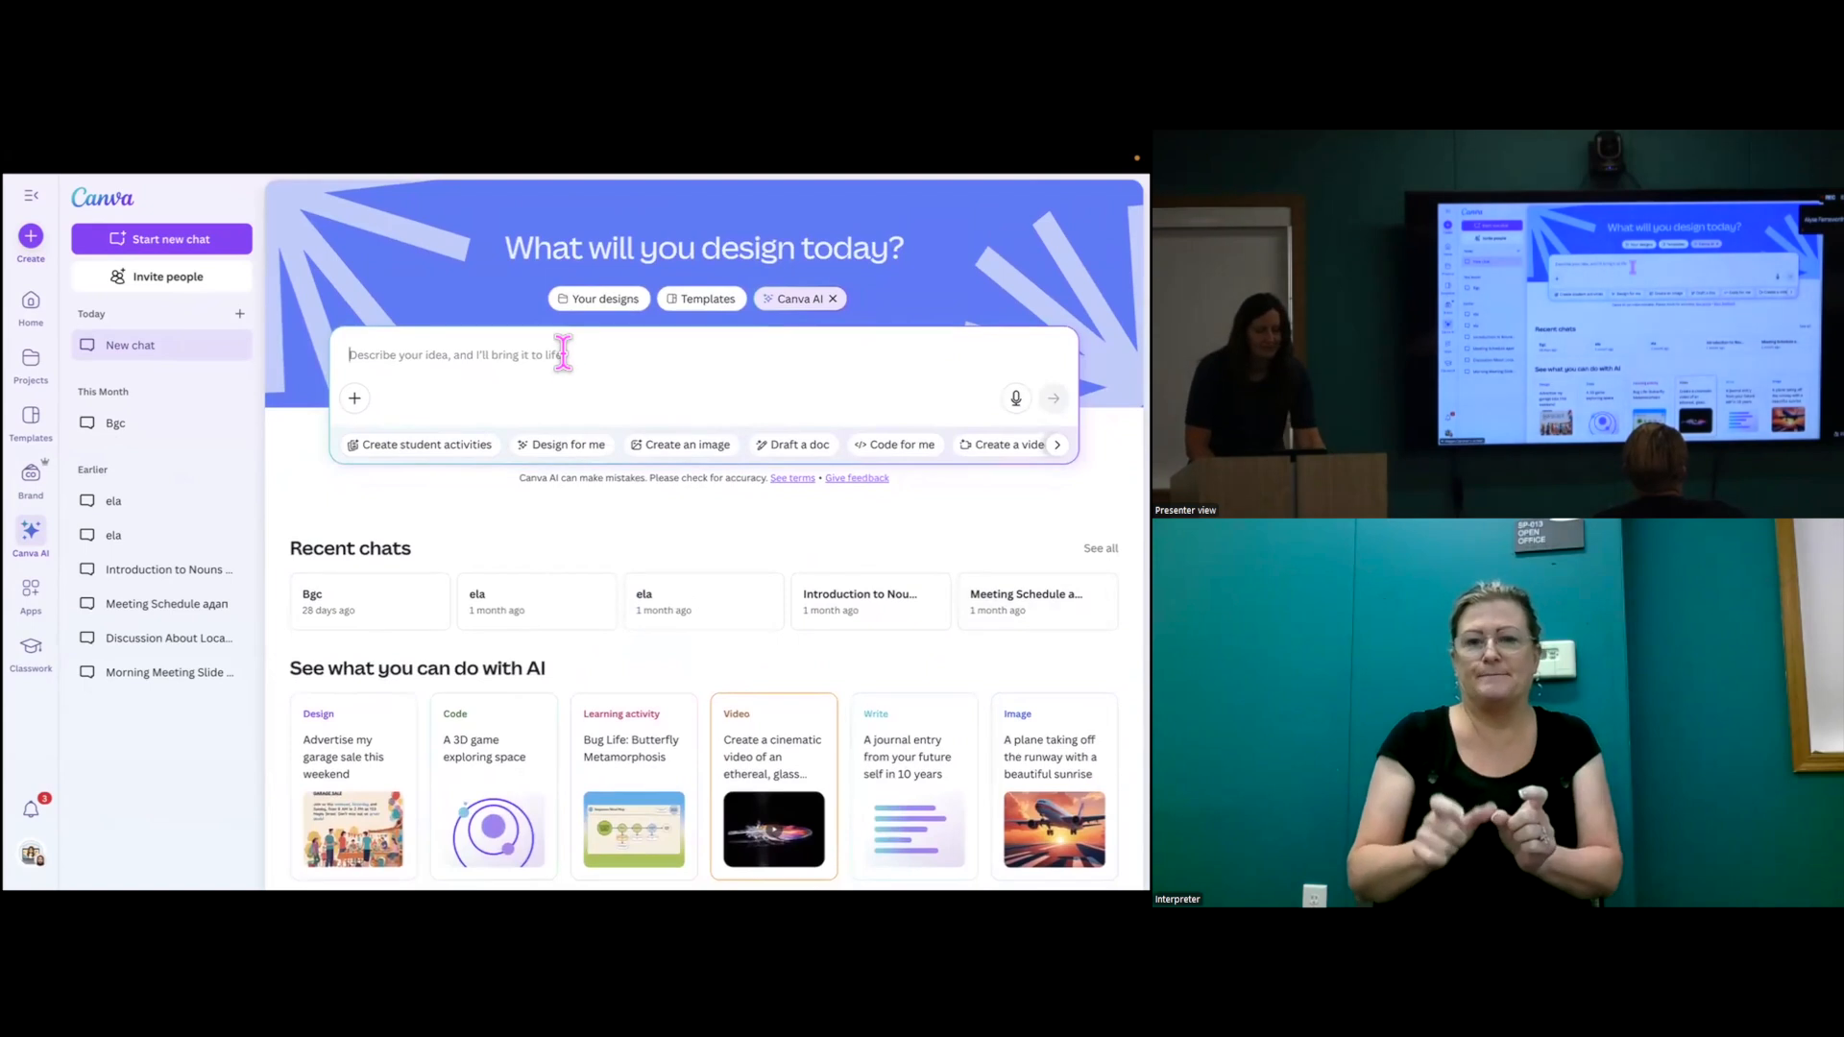
type("cea")
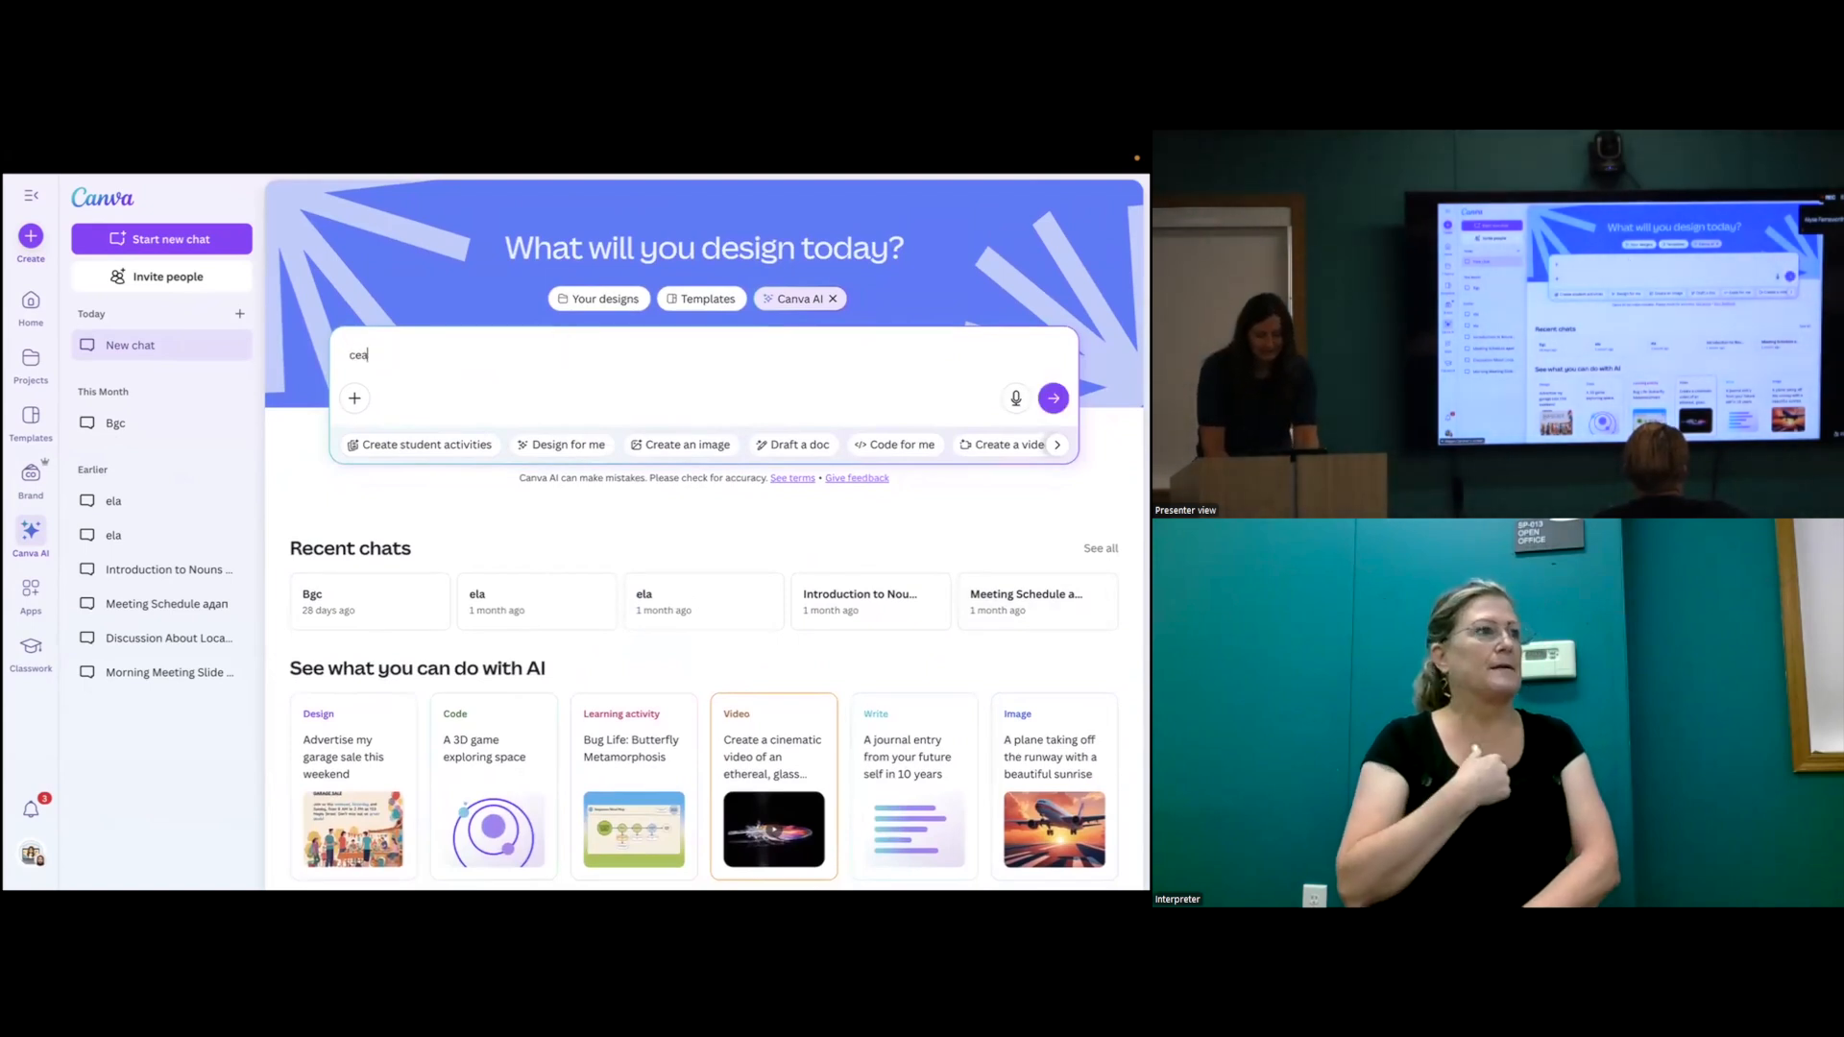
type("te")
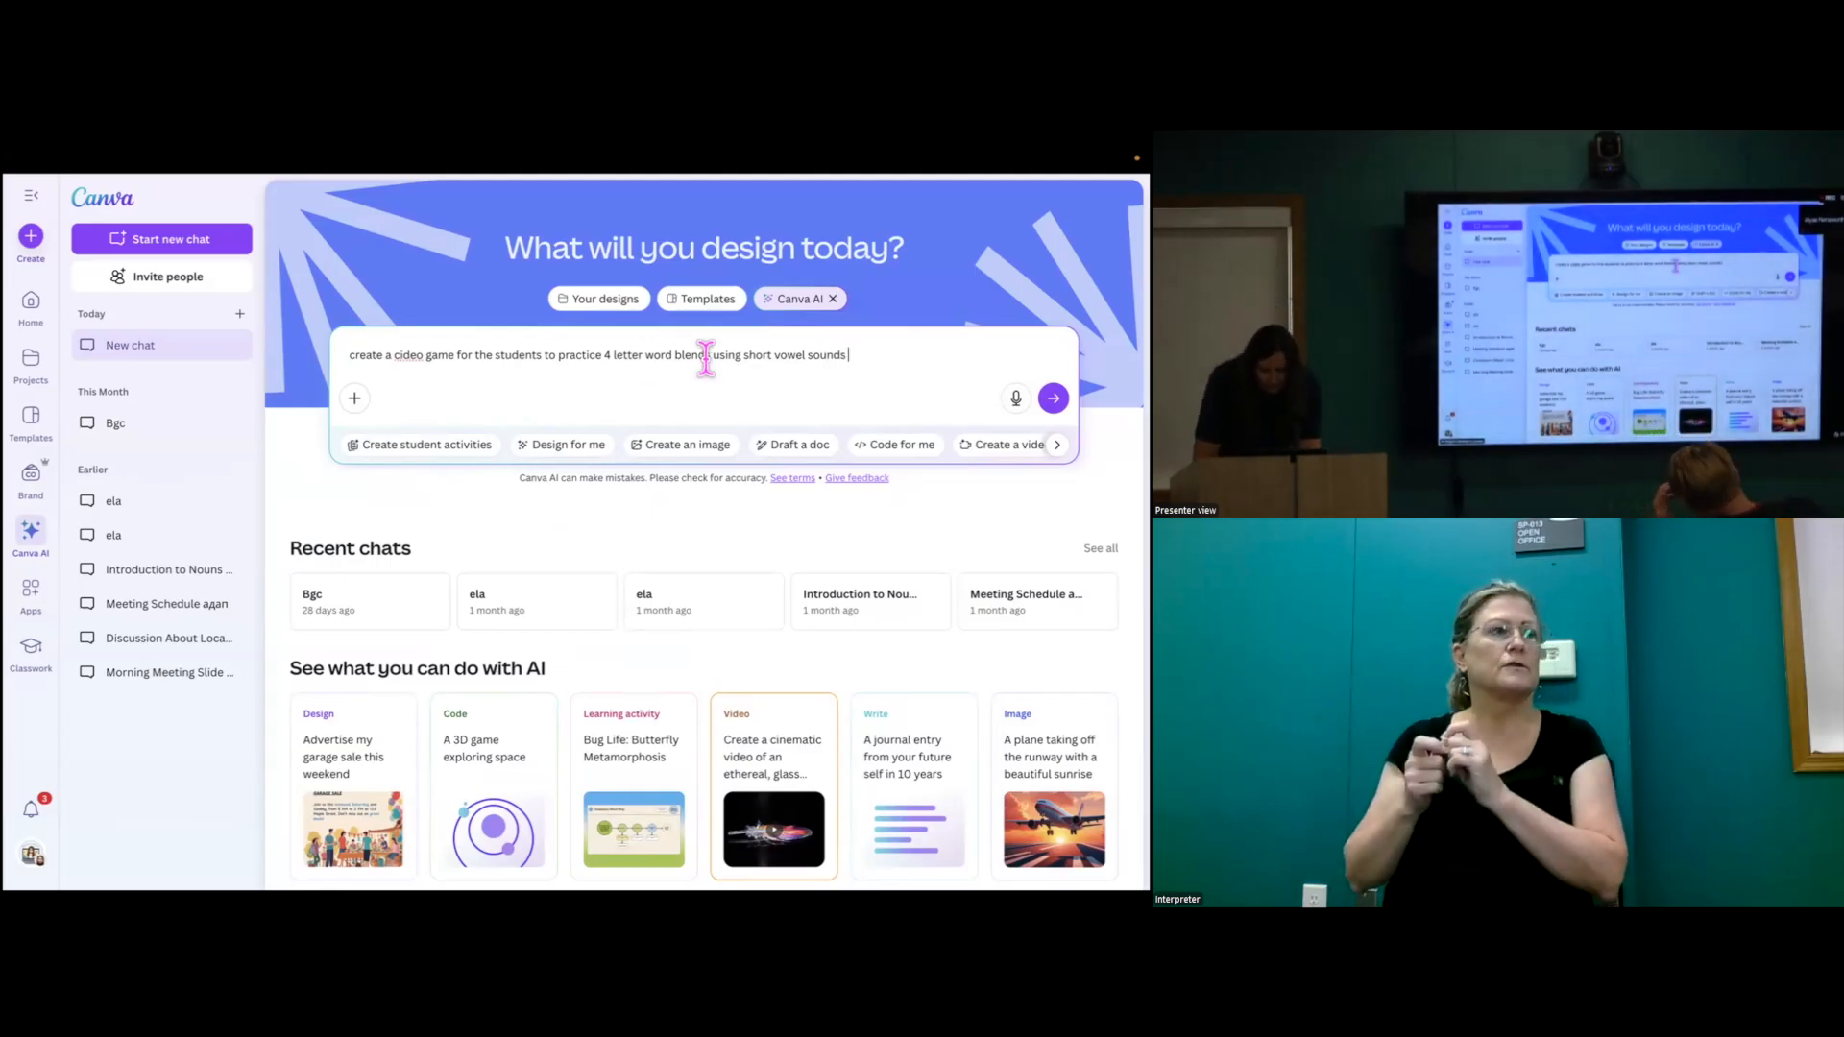
left_click(397, 354)
key("BackSpace")
type("v")
left_click(851, 354)
type("for a kindergarten grade level")
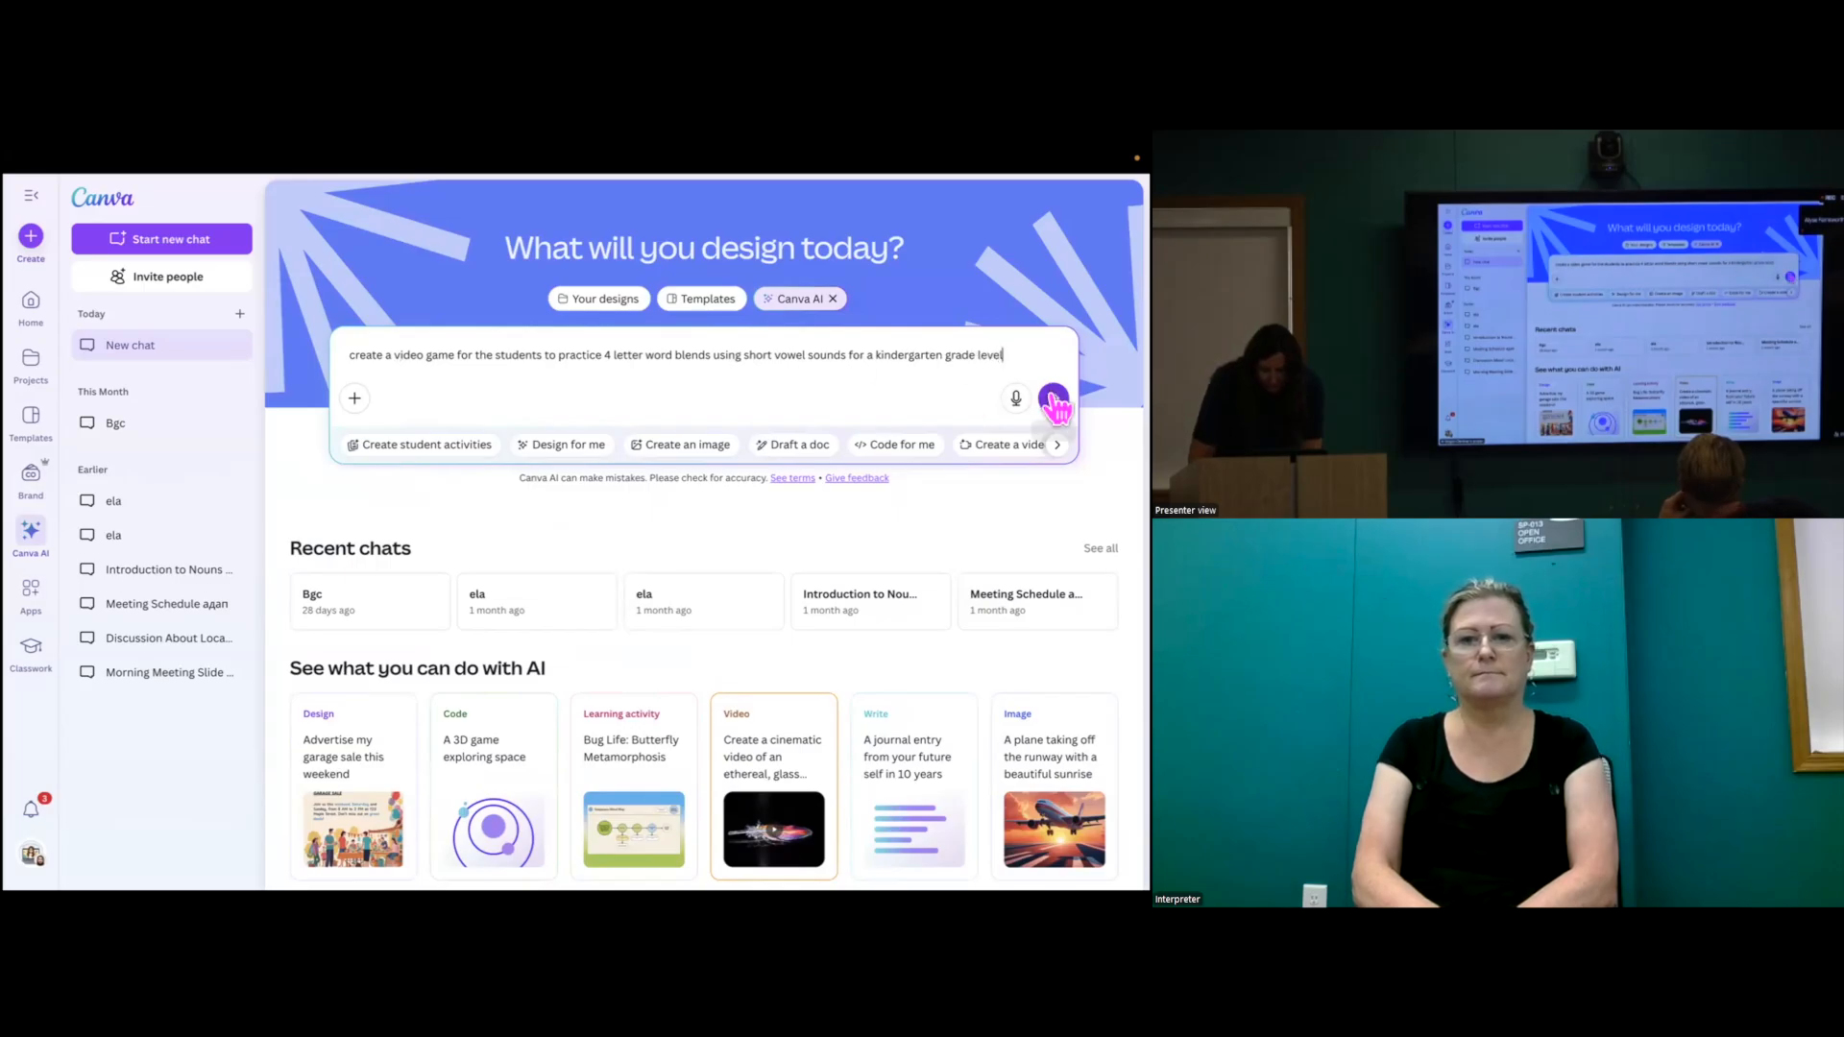
left_click(1053, 397)
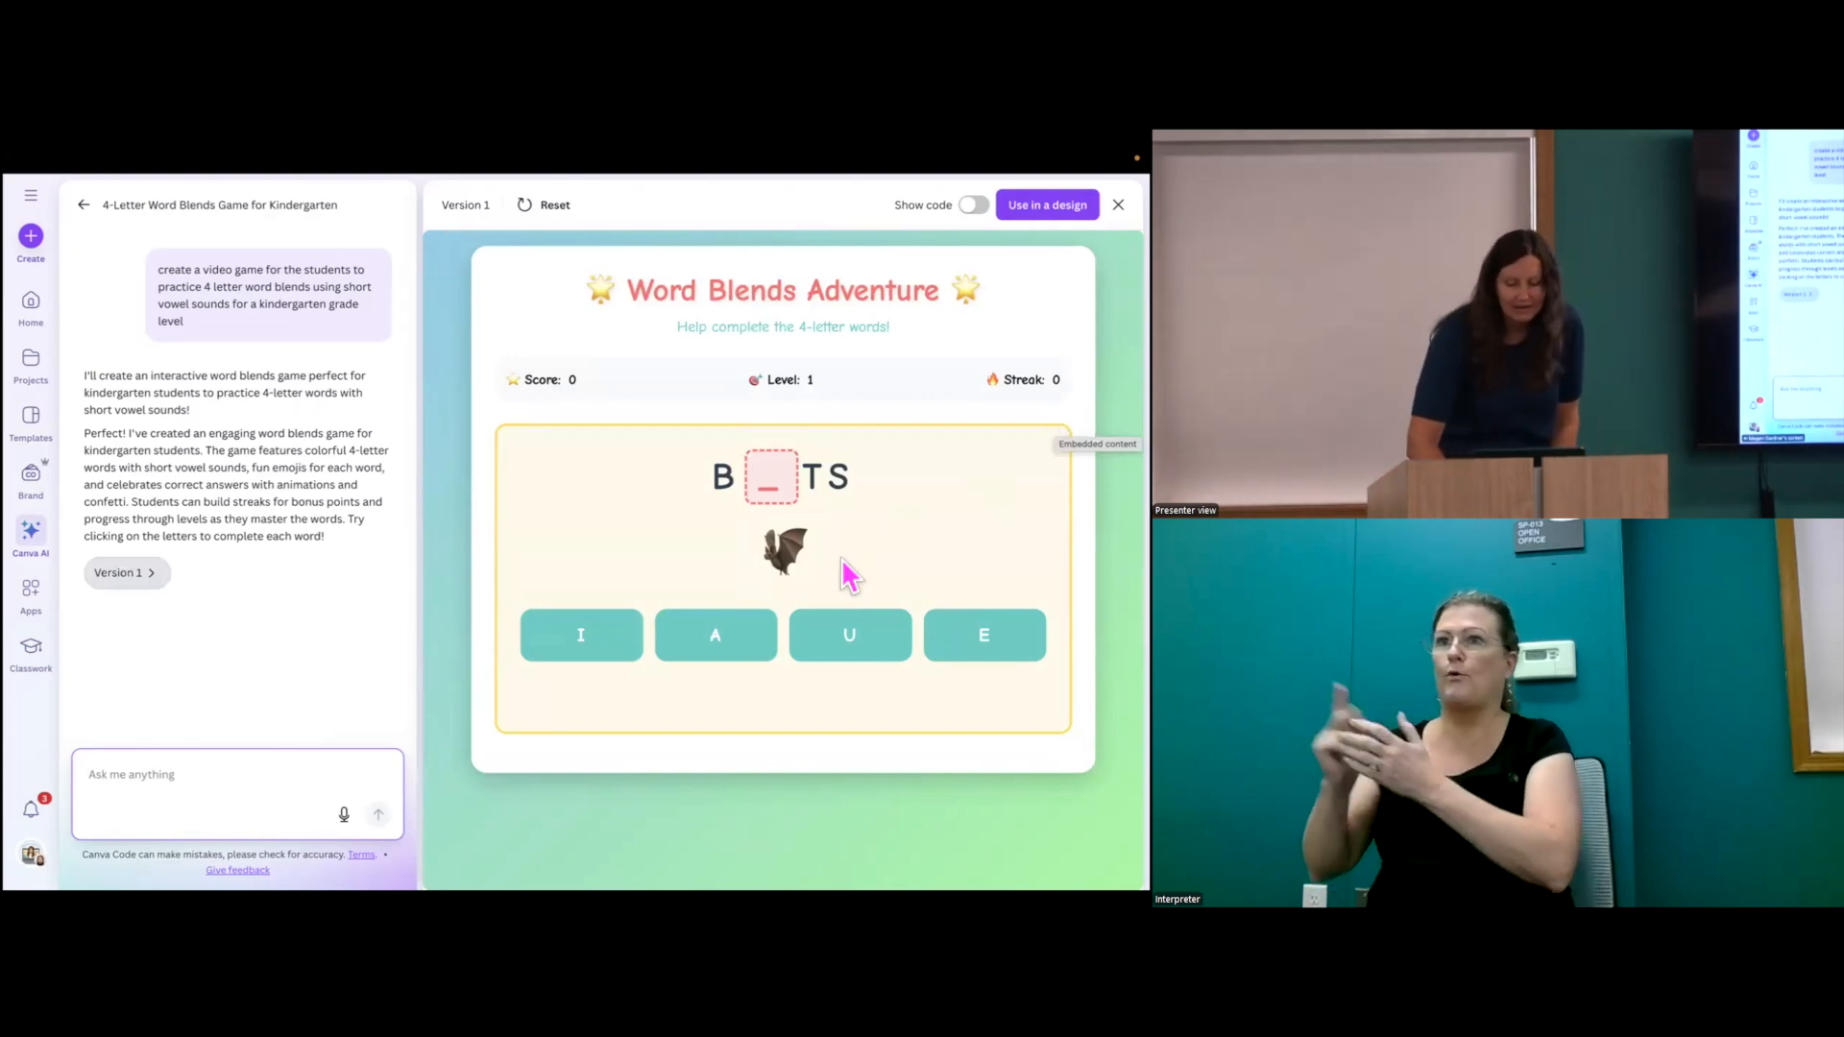
- Try out the generated game by answering the bat word with A and the duck word with U
left_click(694, 638)
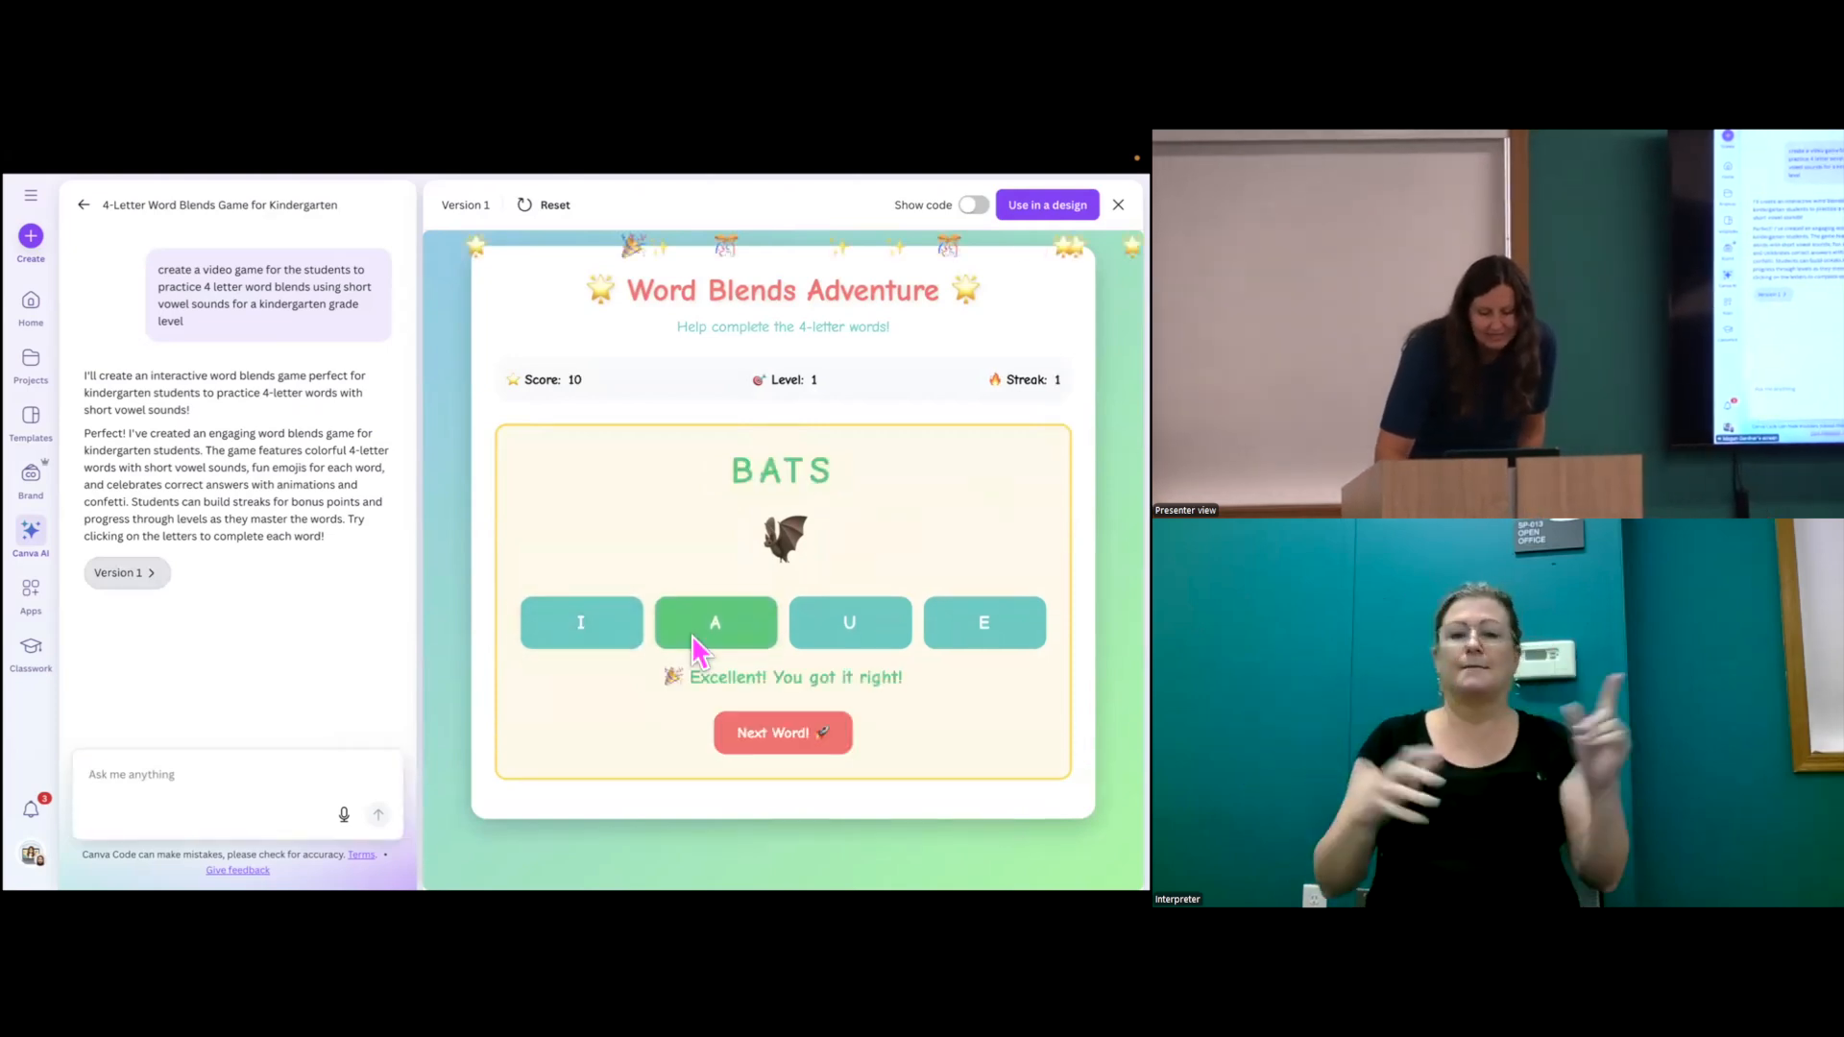
left_click(751, 736)
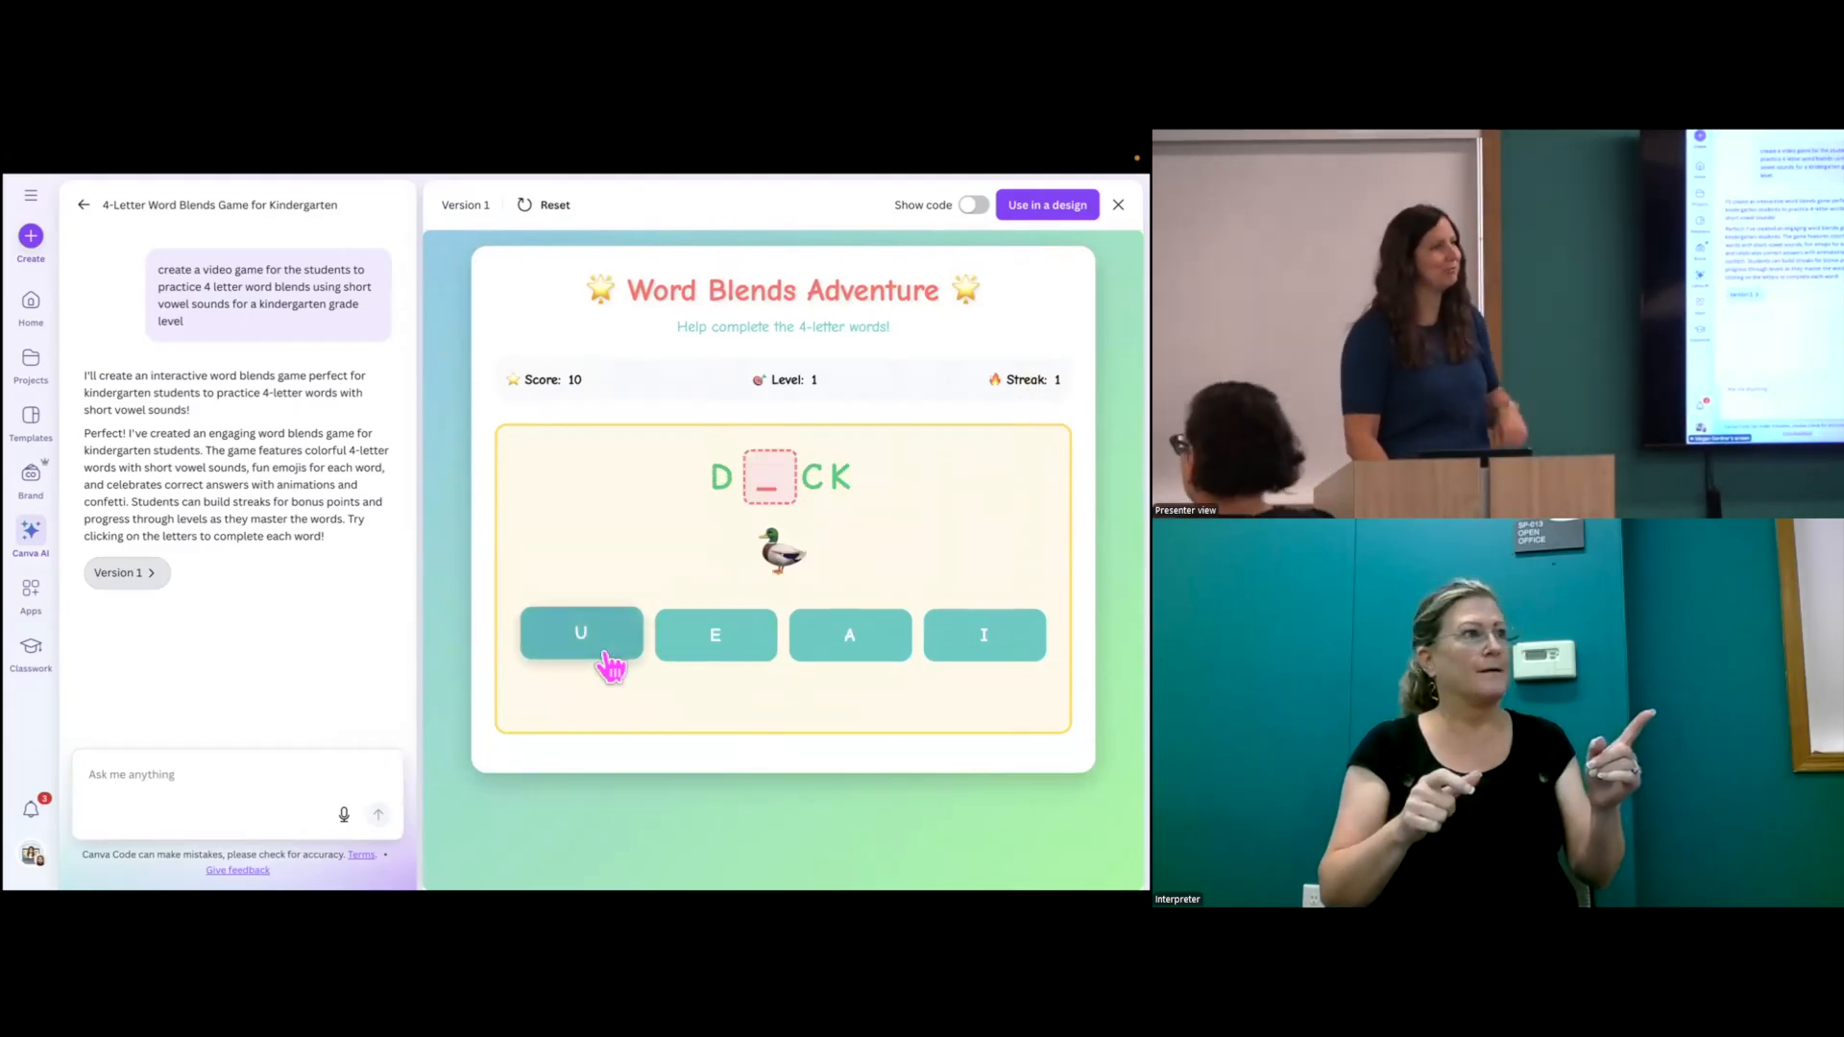
left_click(600, 652)
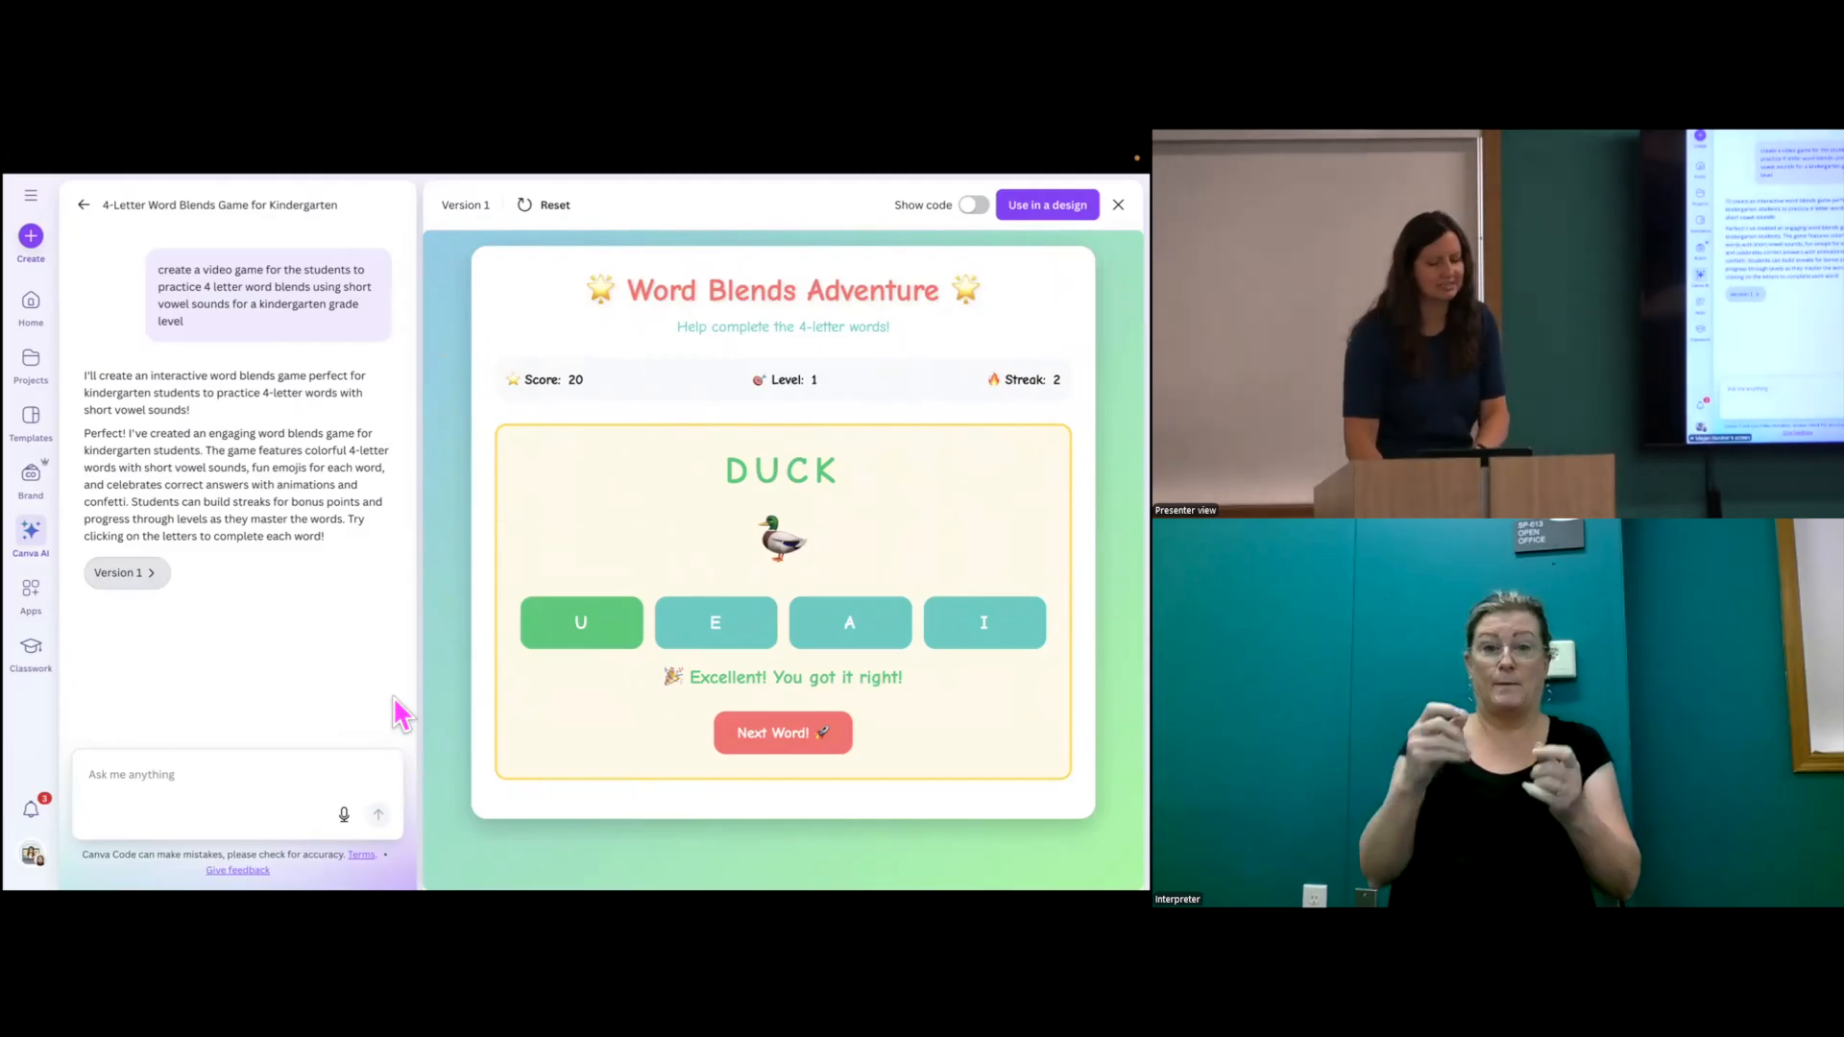
- Submit the follow-up request "please do not provide any options where the word is inappropriate" to revise the game
left_click(206, 771)
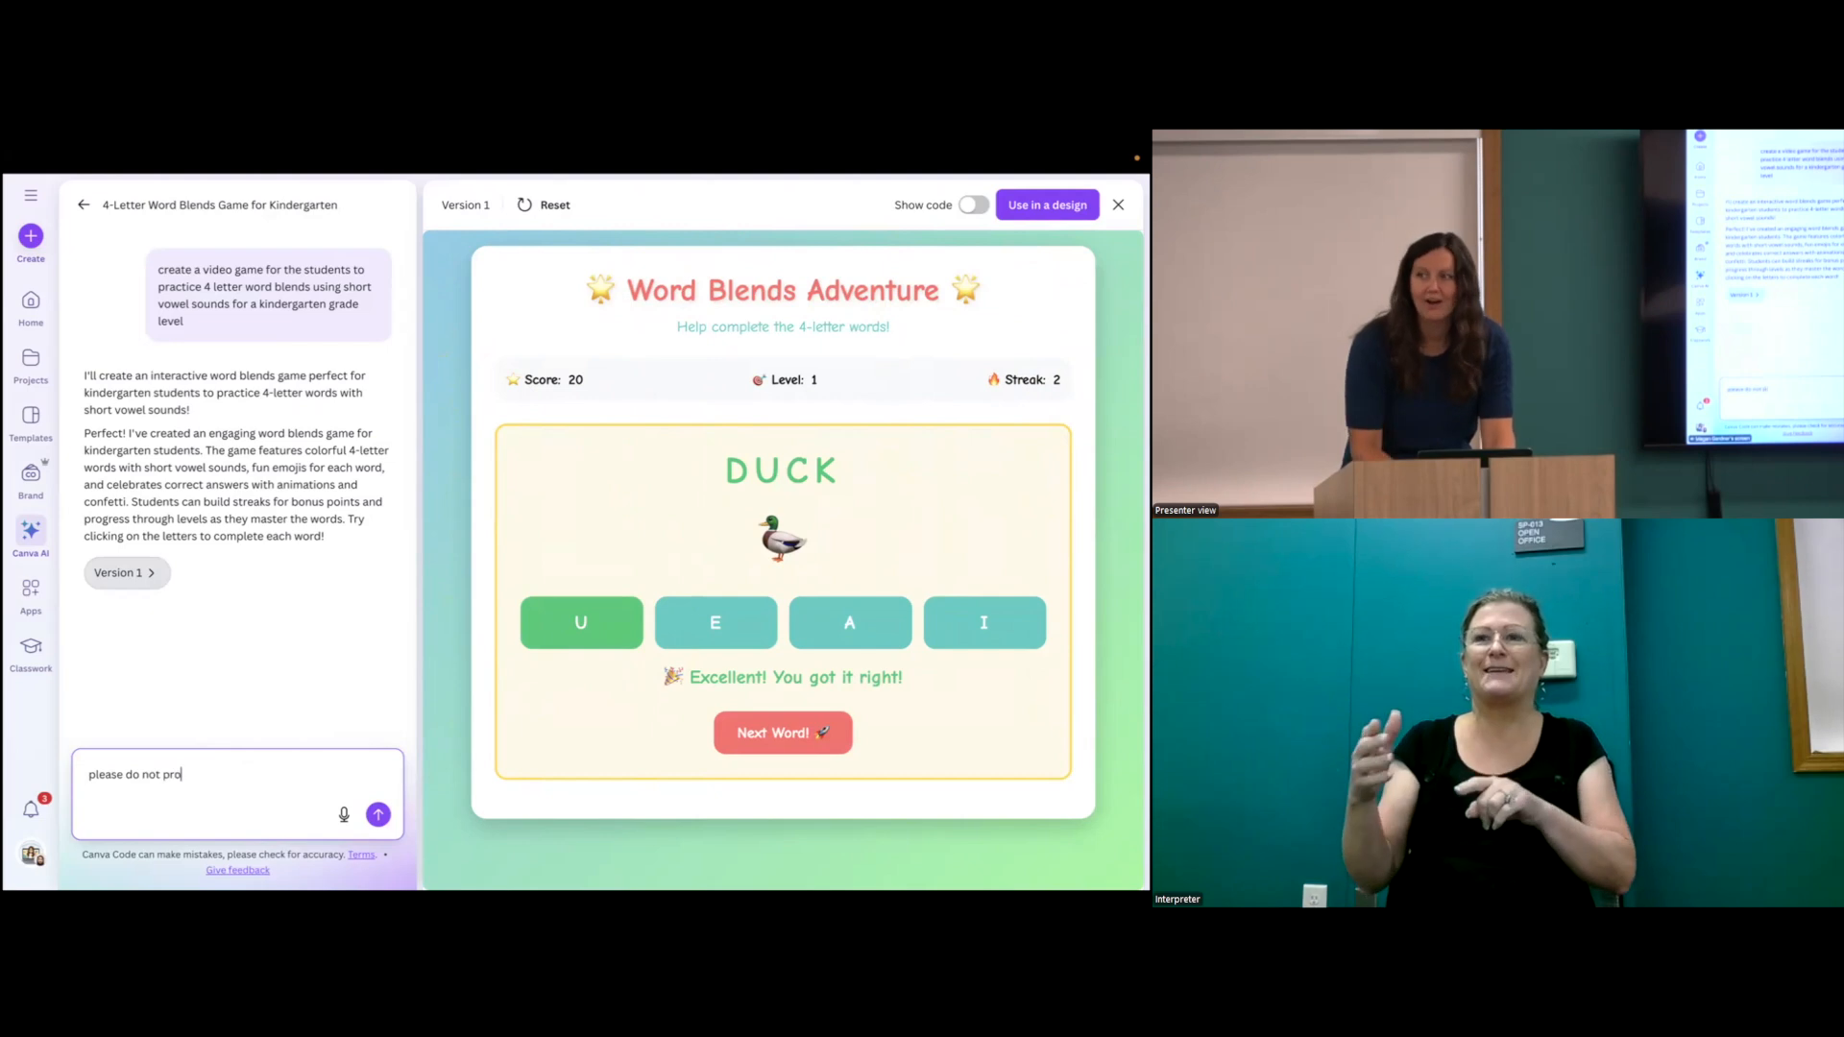
type("any options wher")
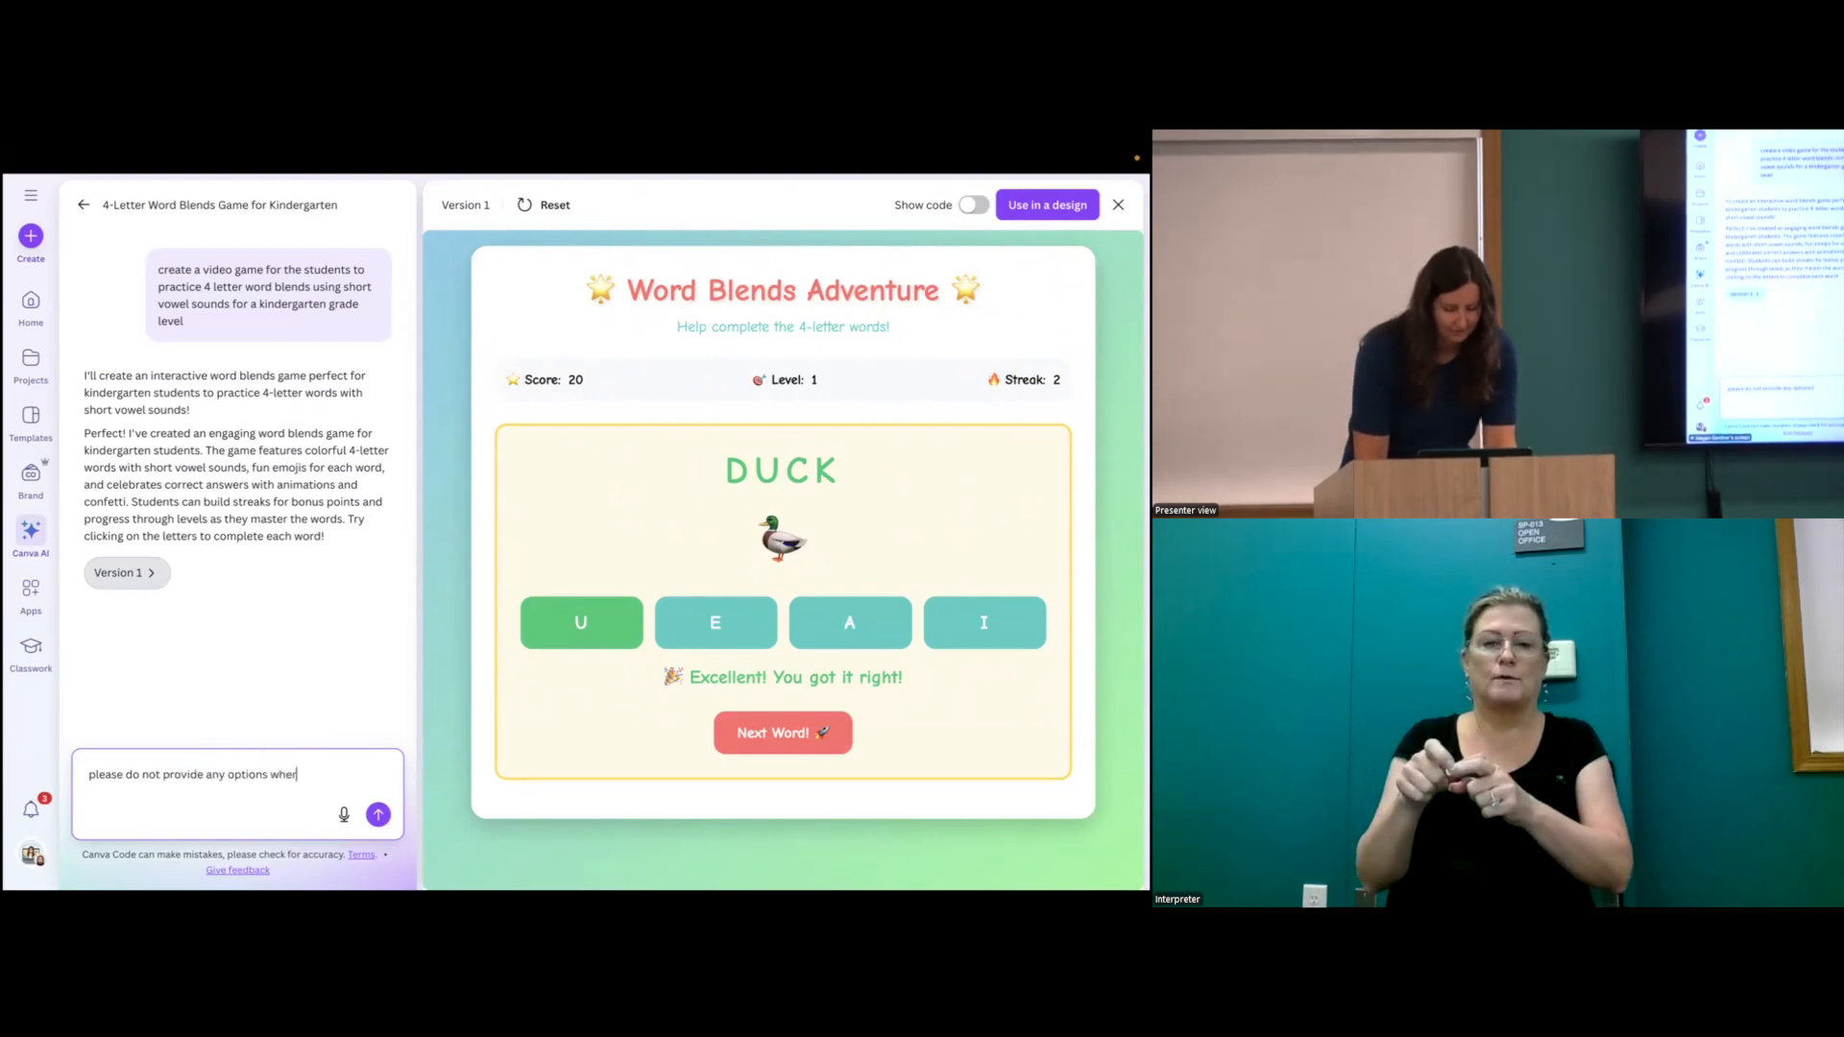
type("e the word i")
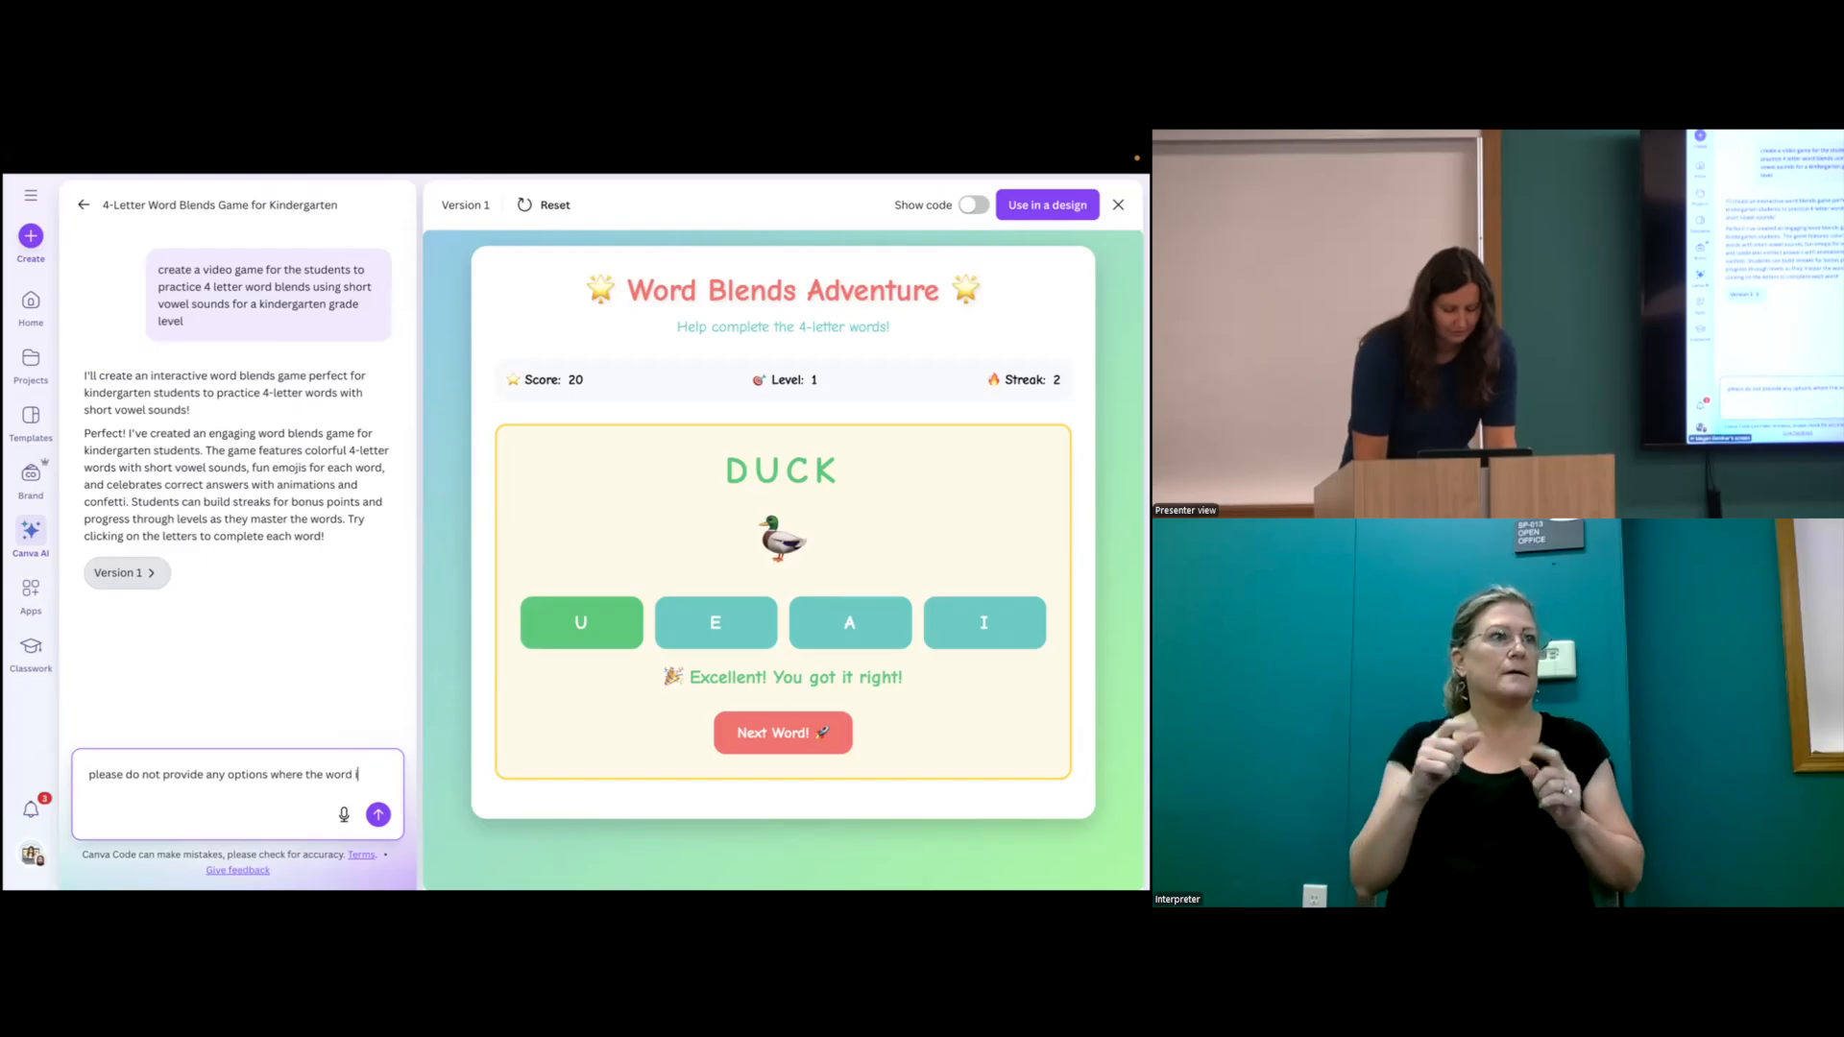
type("s inappropriate")
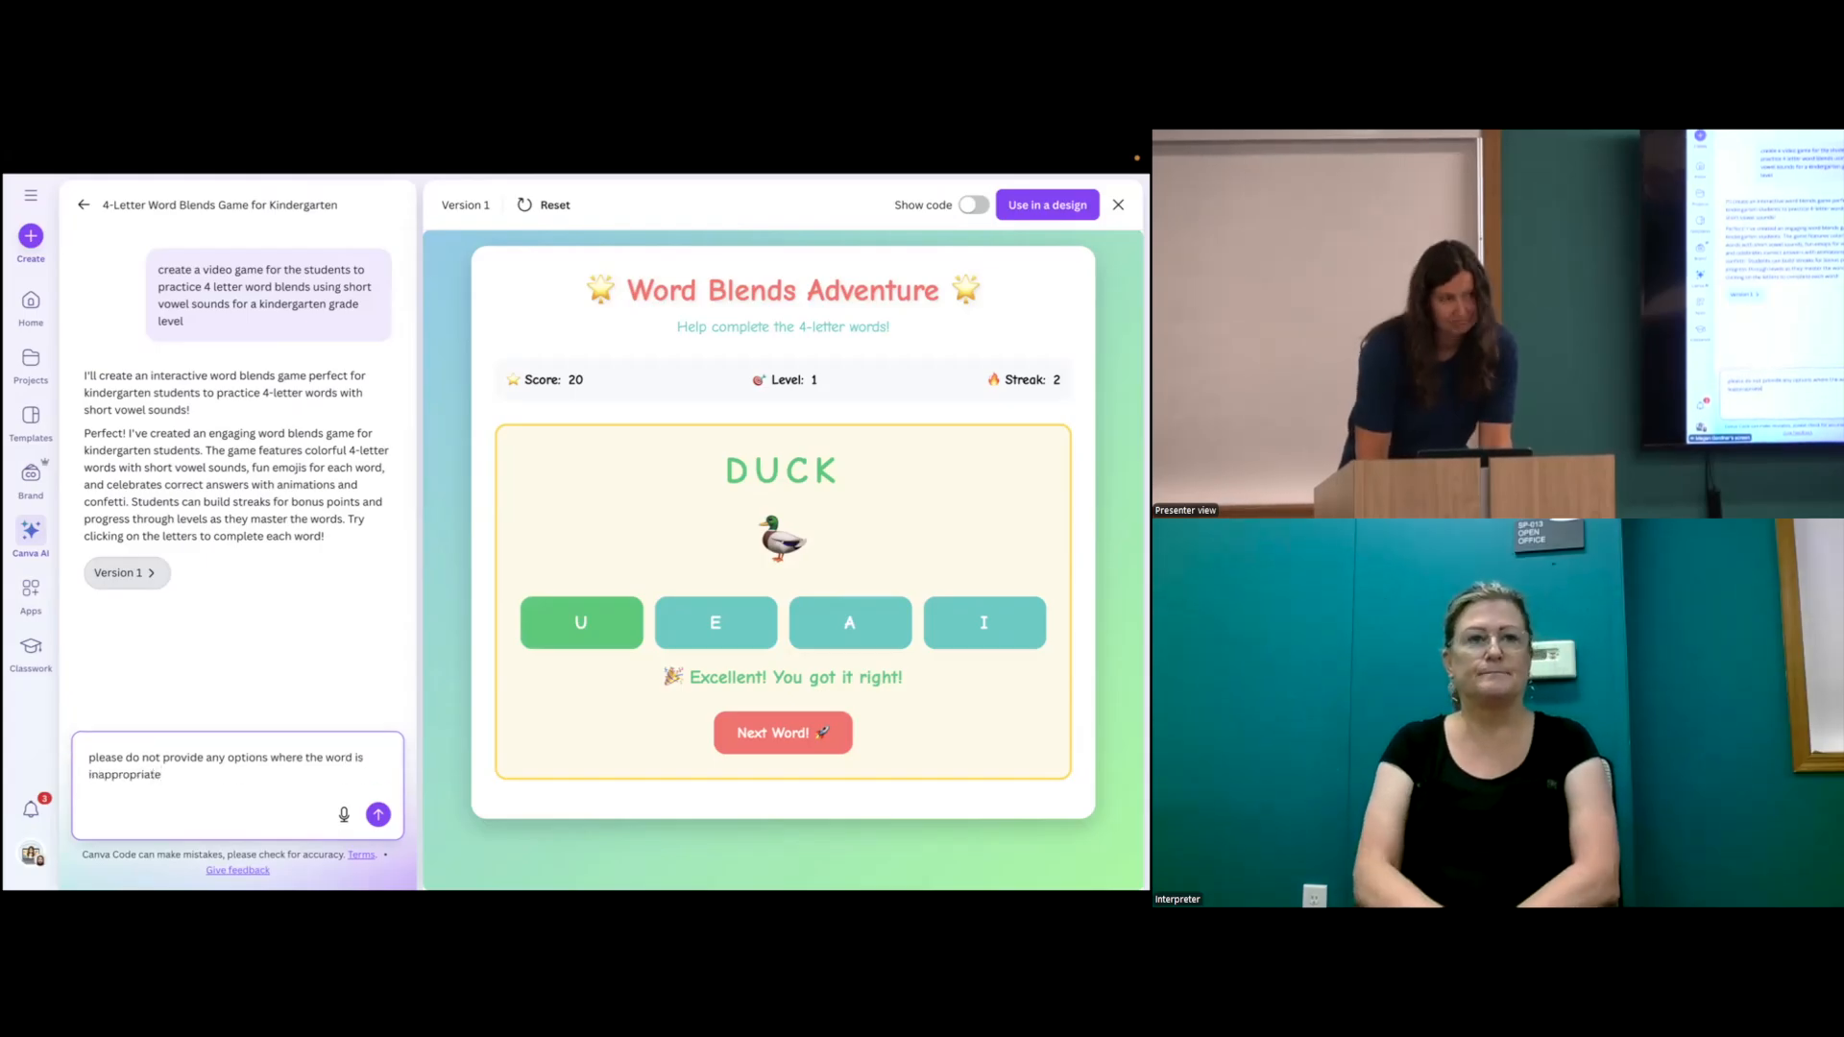
key("Return")
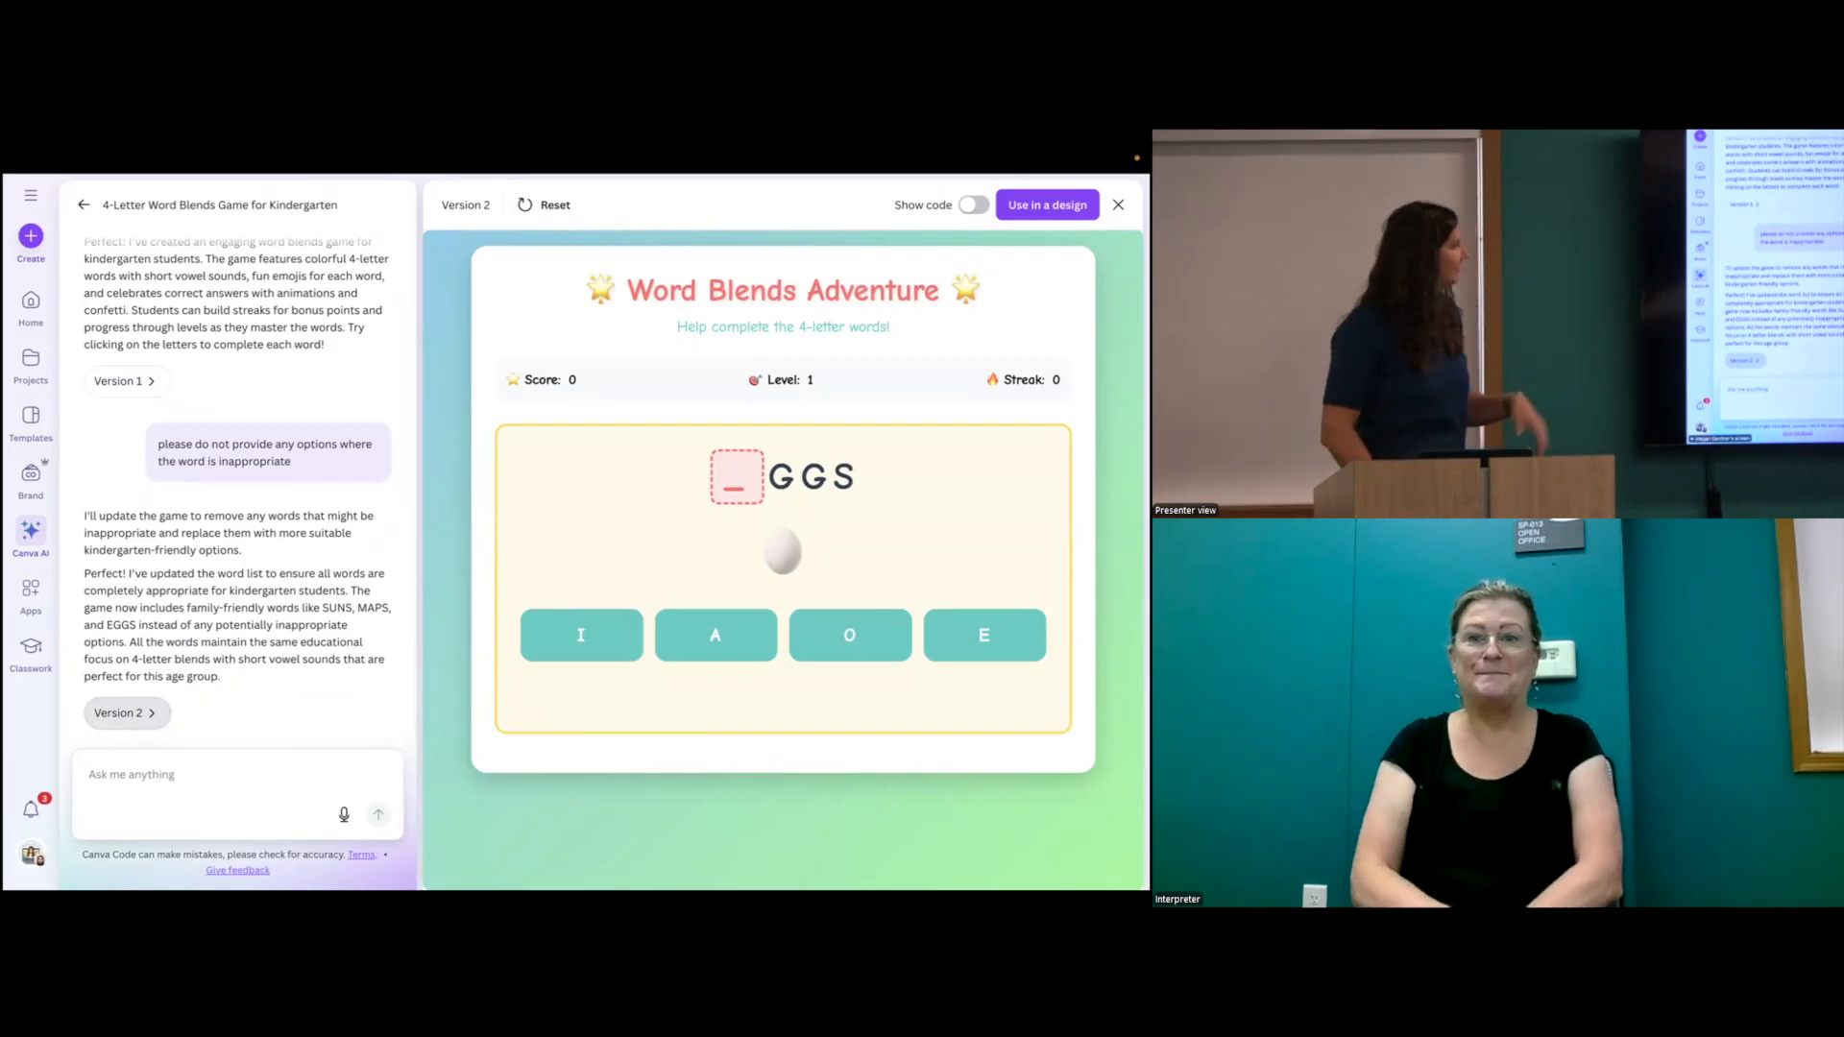
- Answer the egg word with I and submit "If they get a wrong answer give them an option to try again without showing the correct answer"
left_click(599, 641)
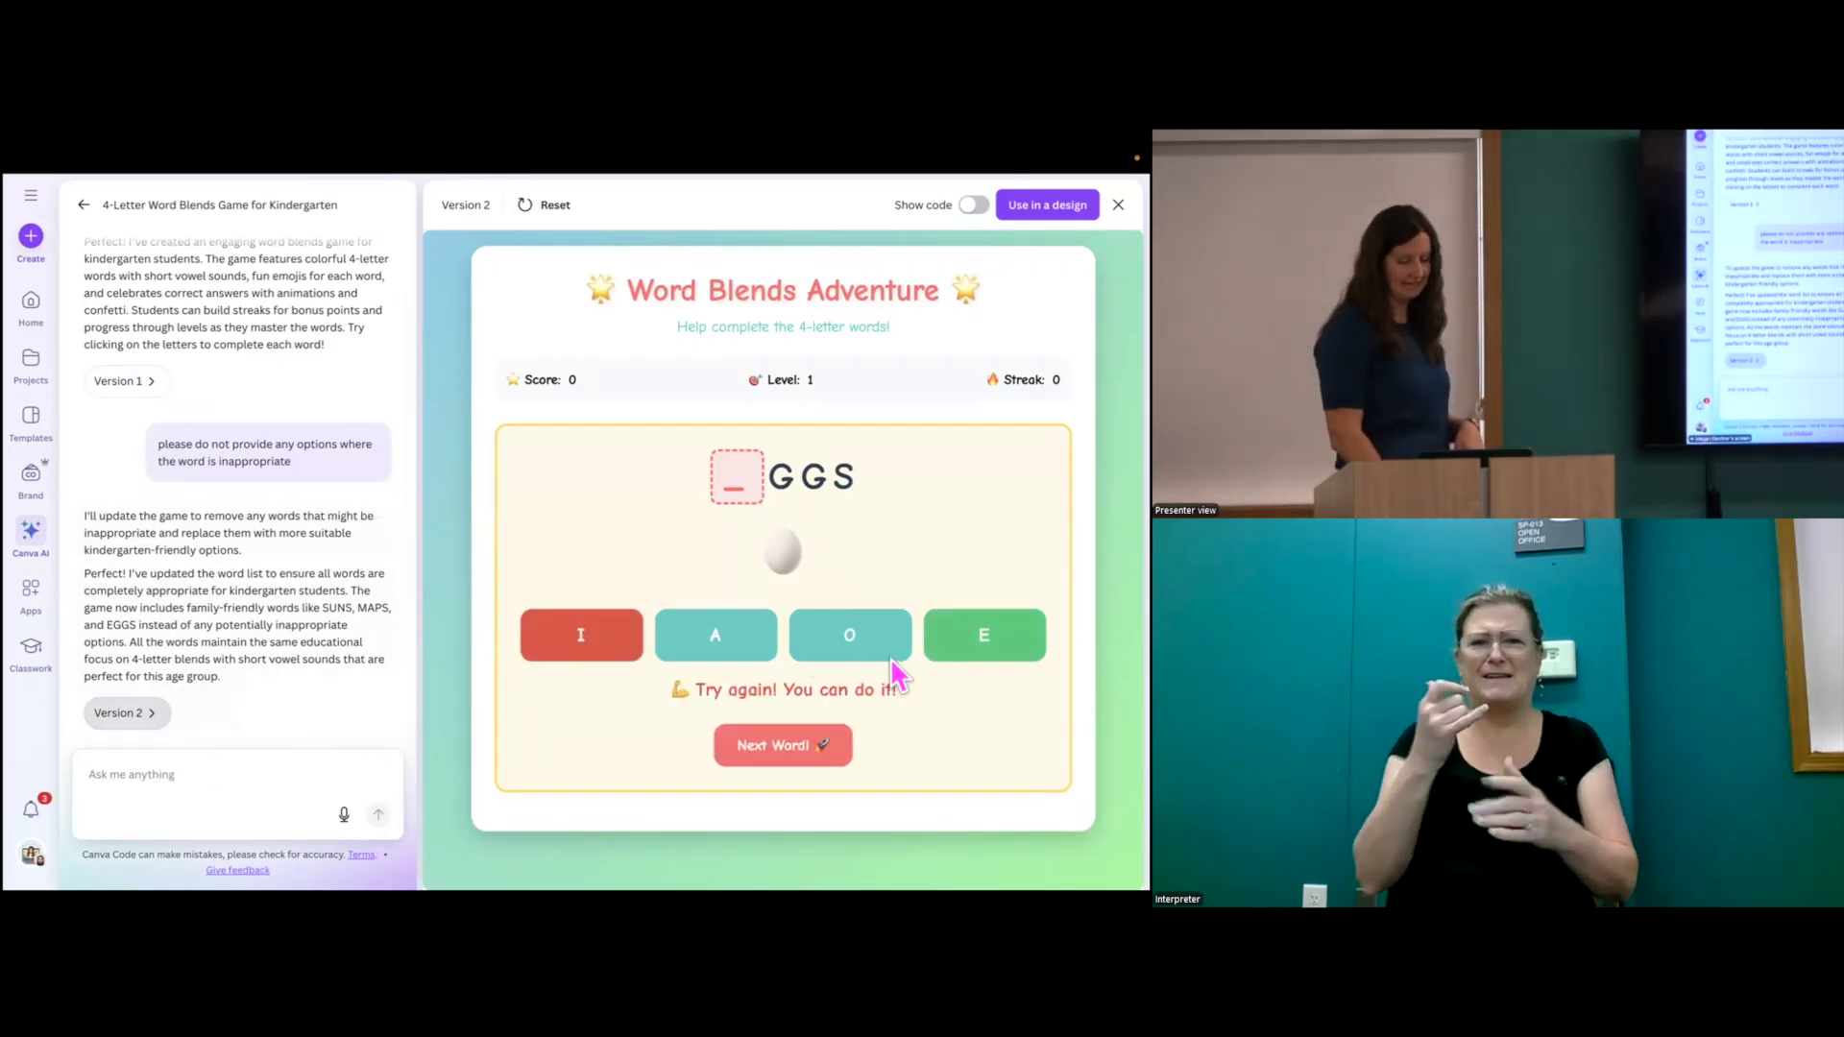
left_click(199, 774)
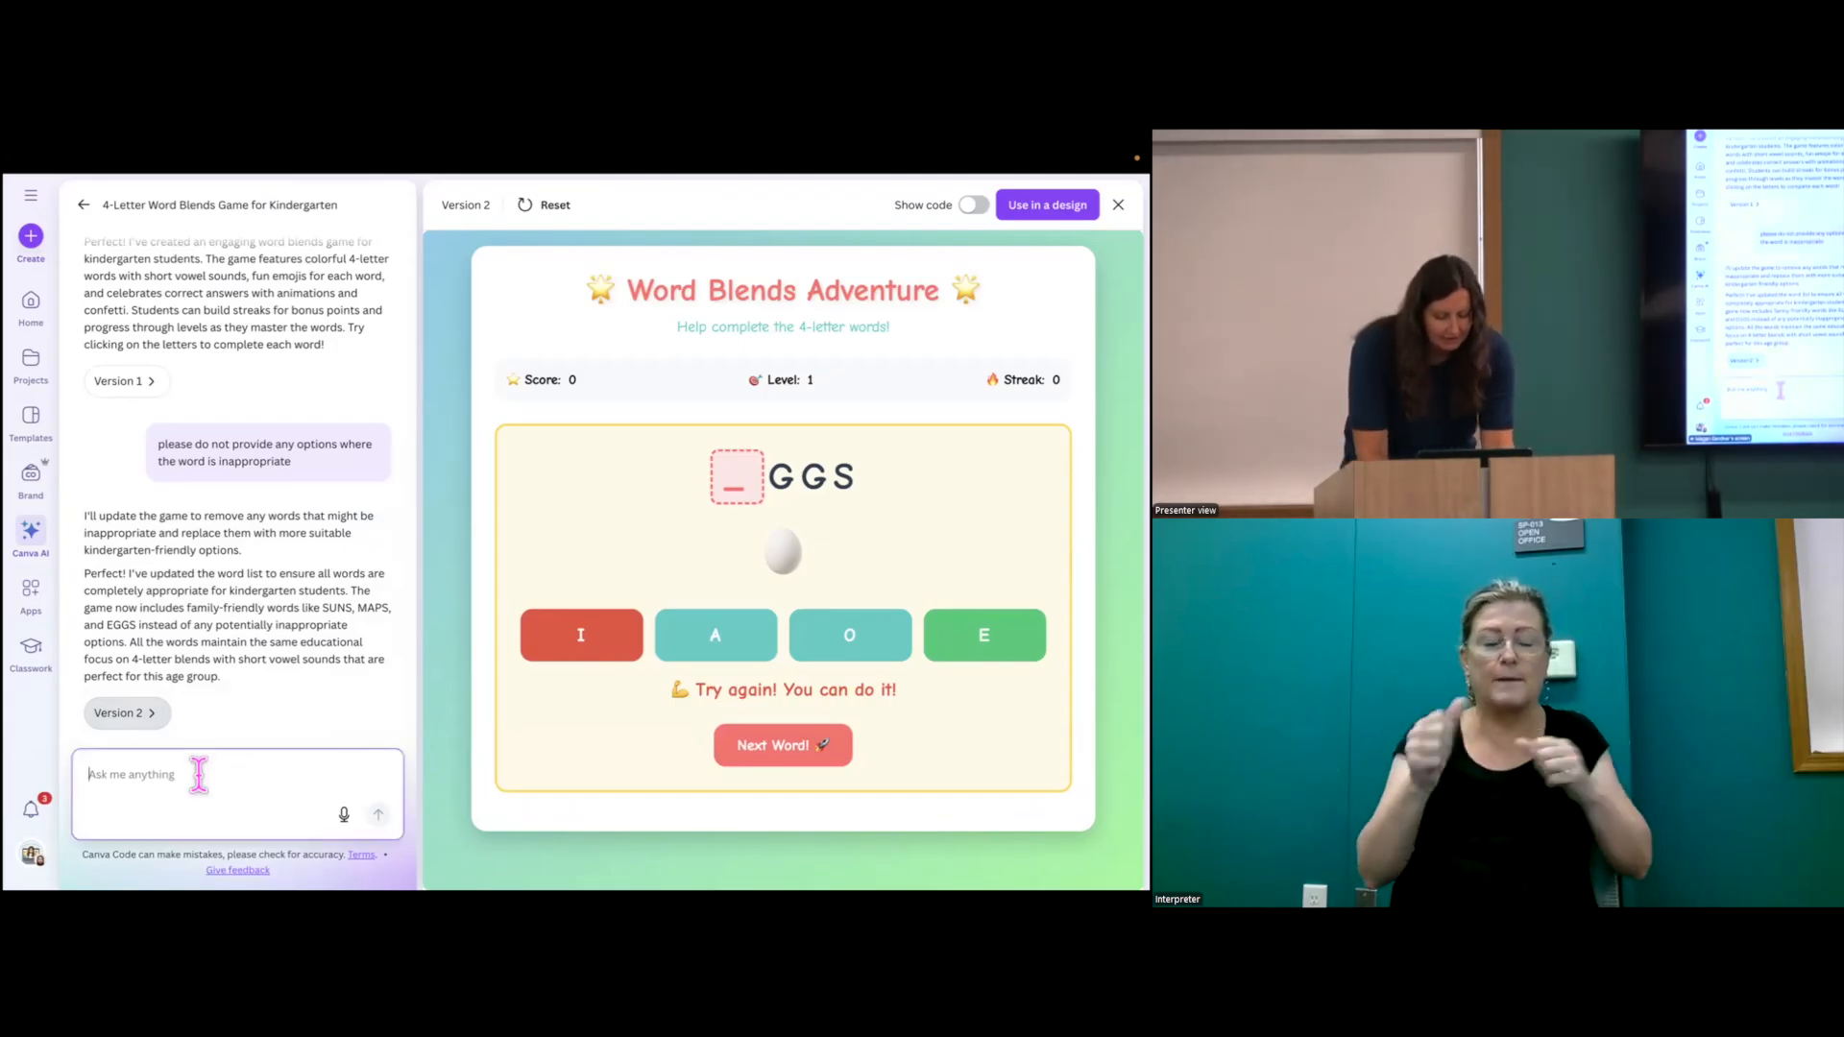
type("If they get a wrong answer gie")
key("BackSpace")
type("ve them")
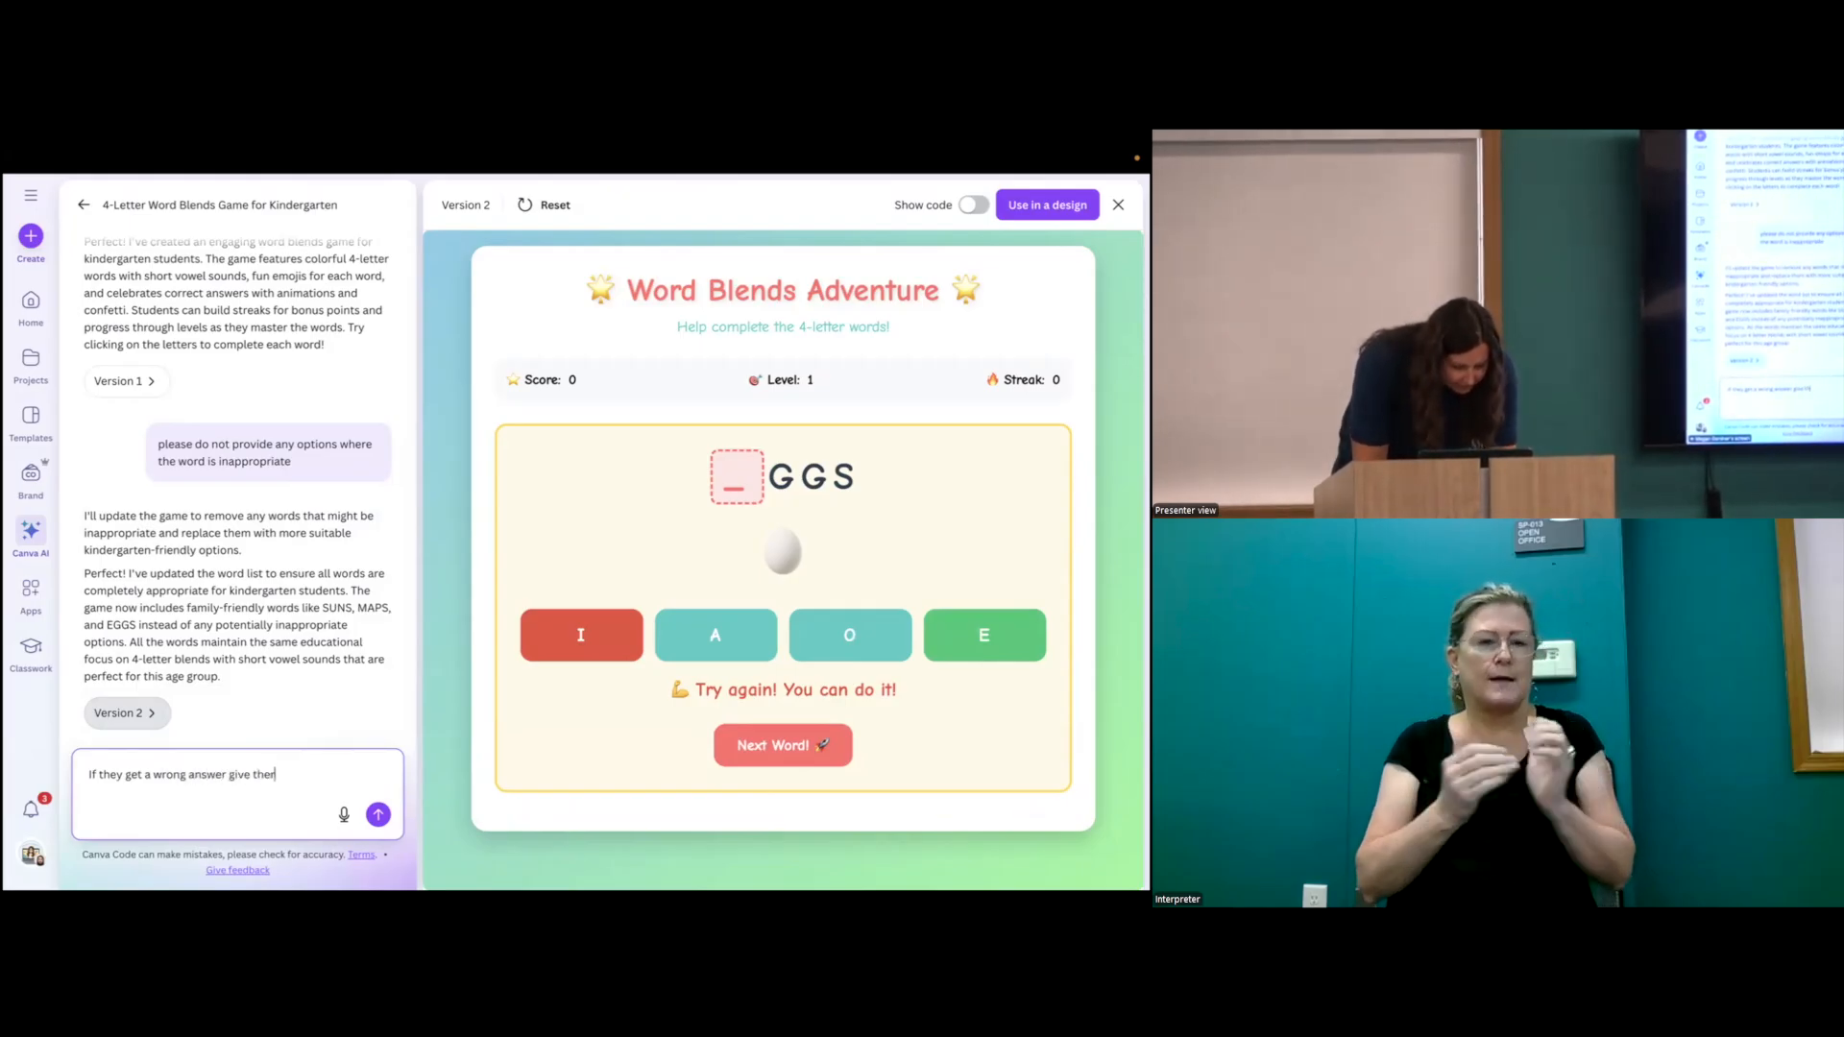
type(" an optio")
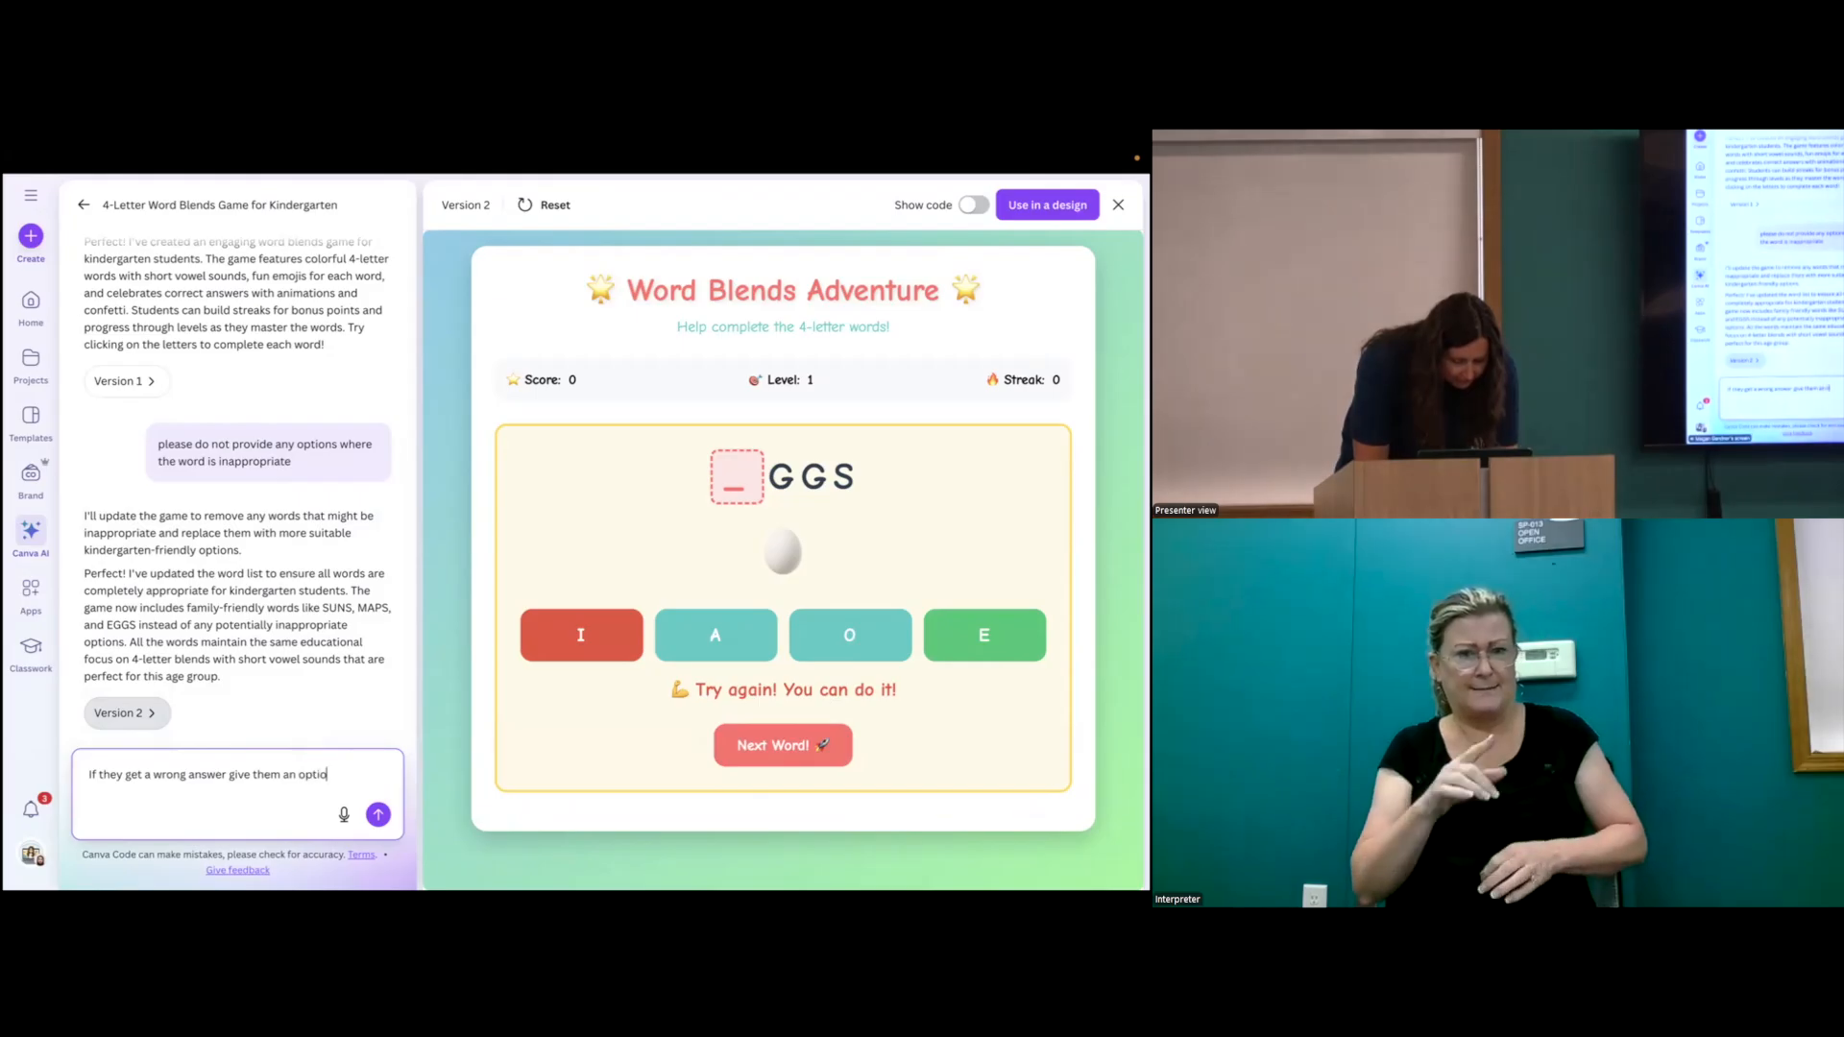
type("n to try again without showing the c")
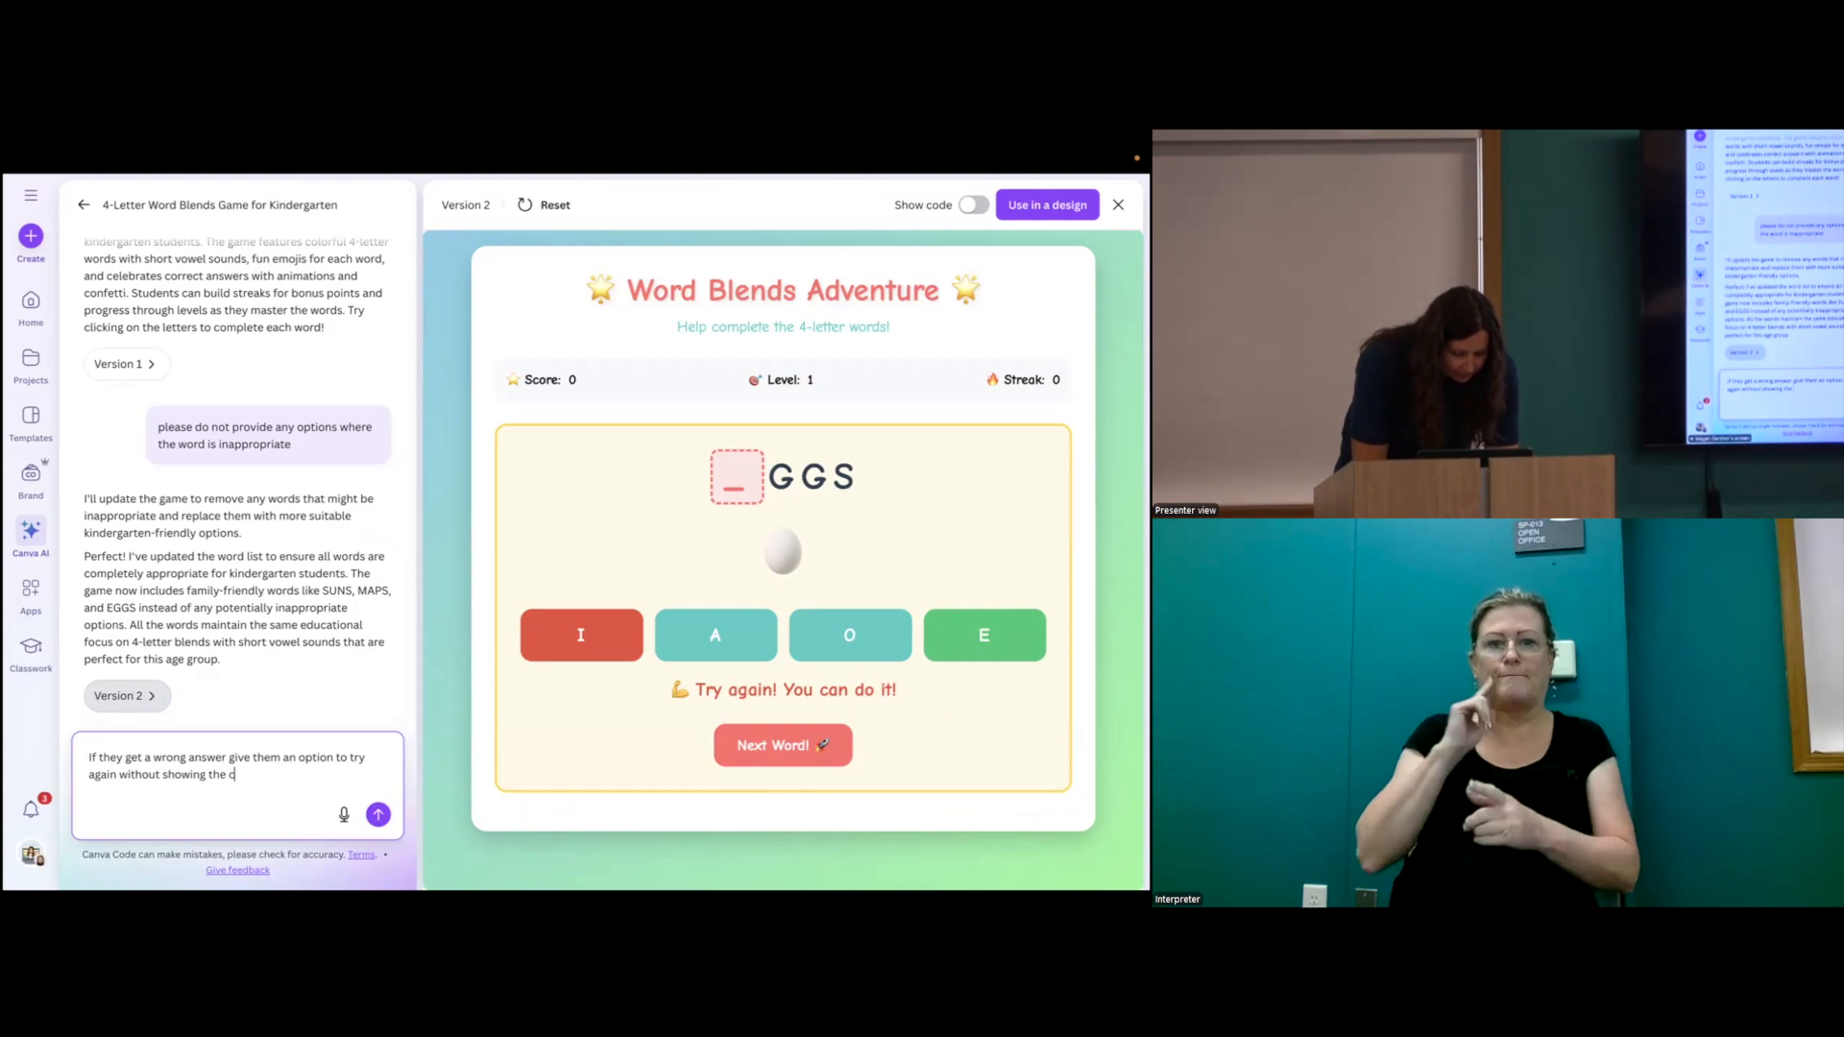
type("orrect answer")
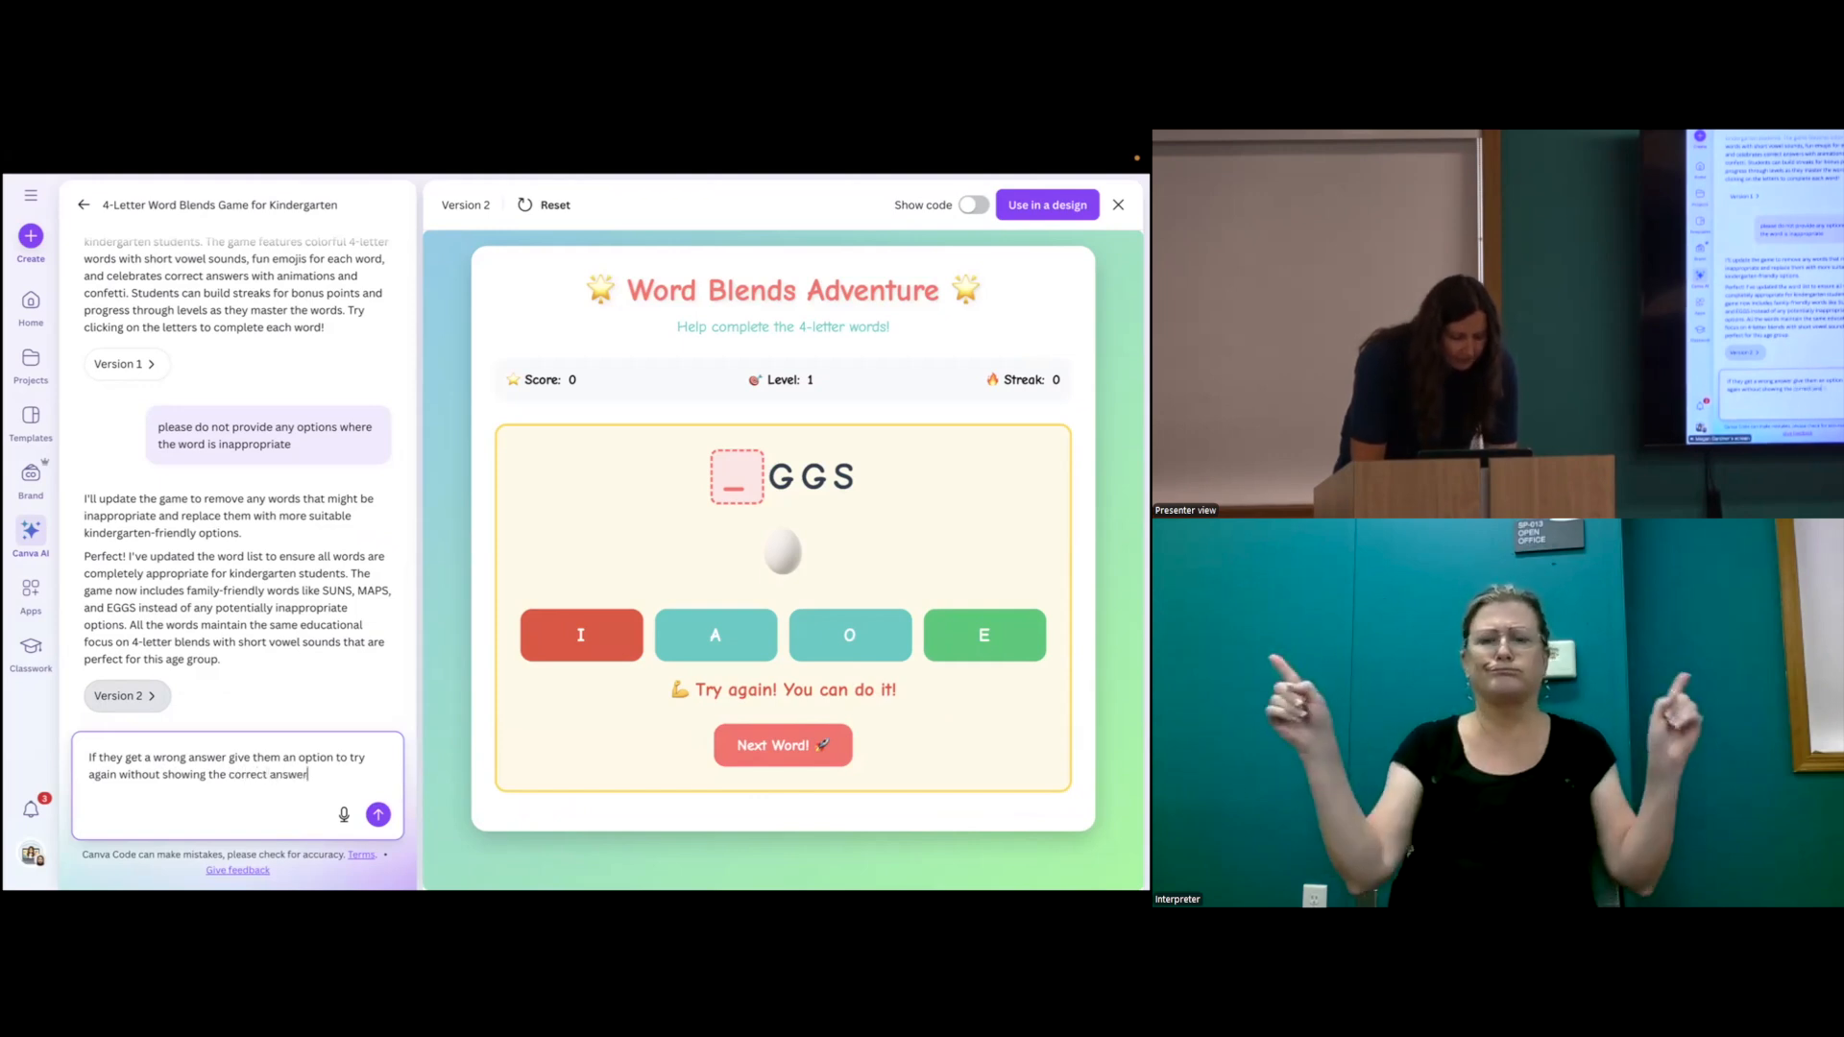
key("Return")
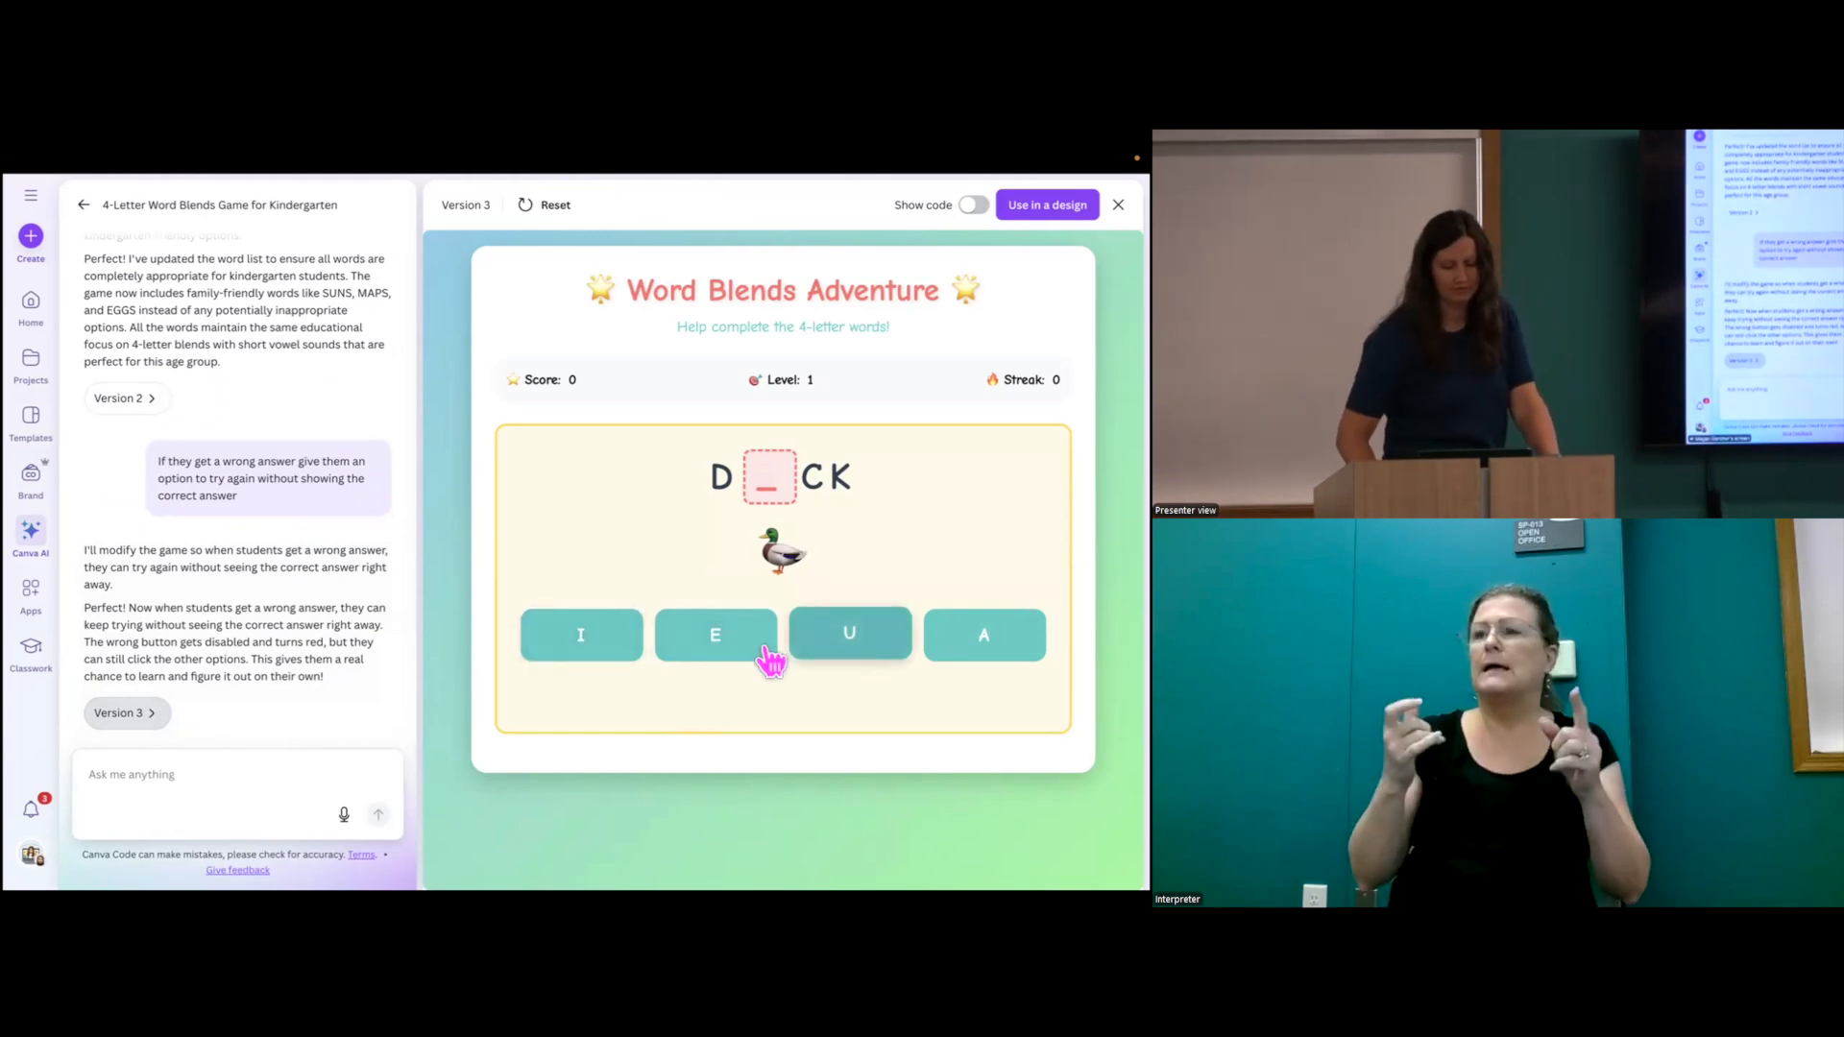
- Test the wrong letter E on the duck word and use the revised game in a presentation design
left_click(720, 653)
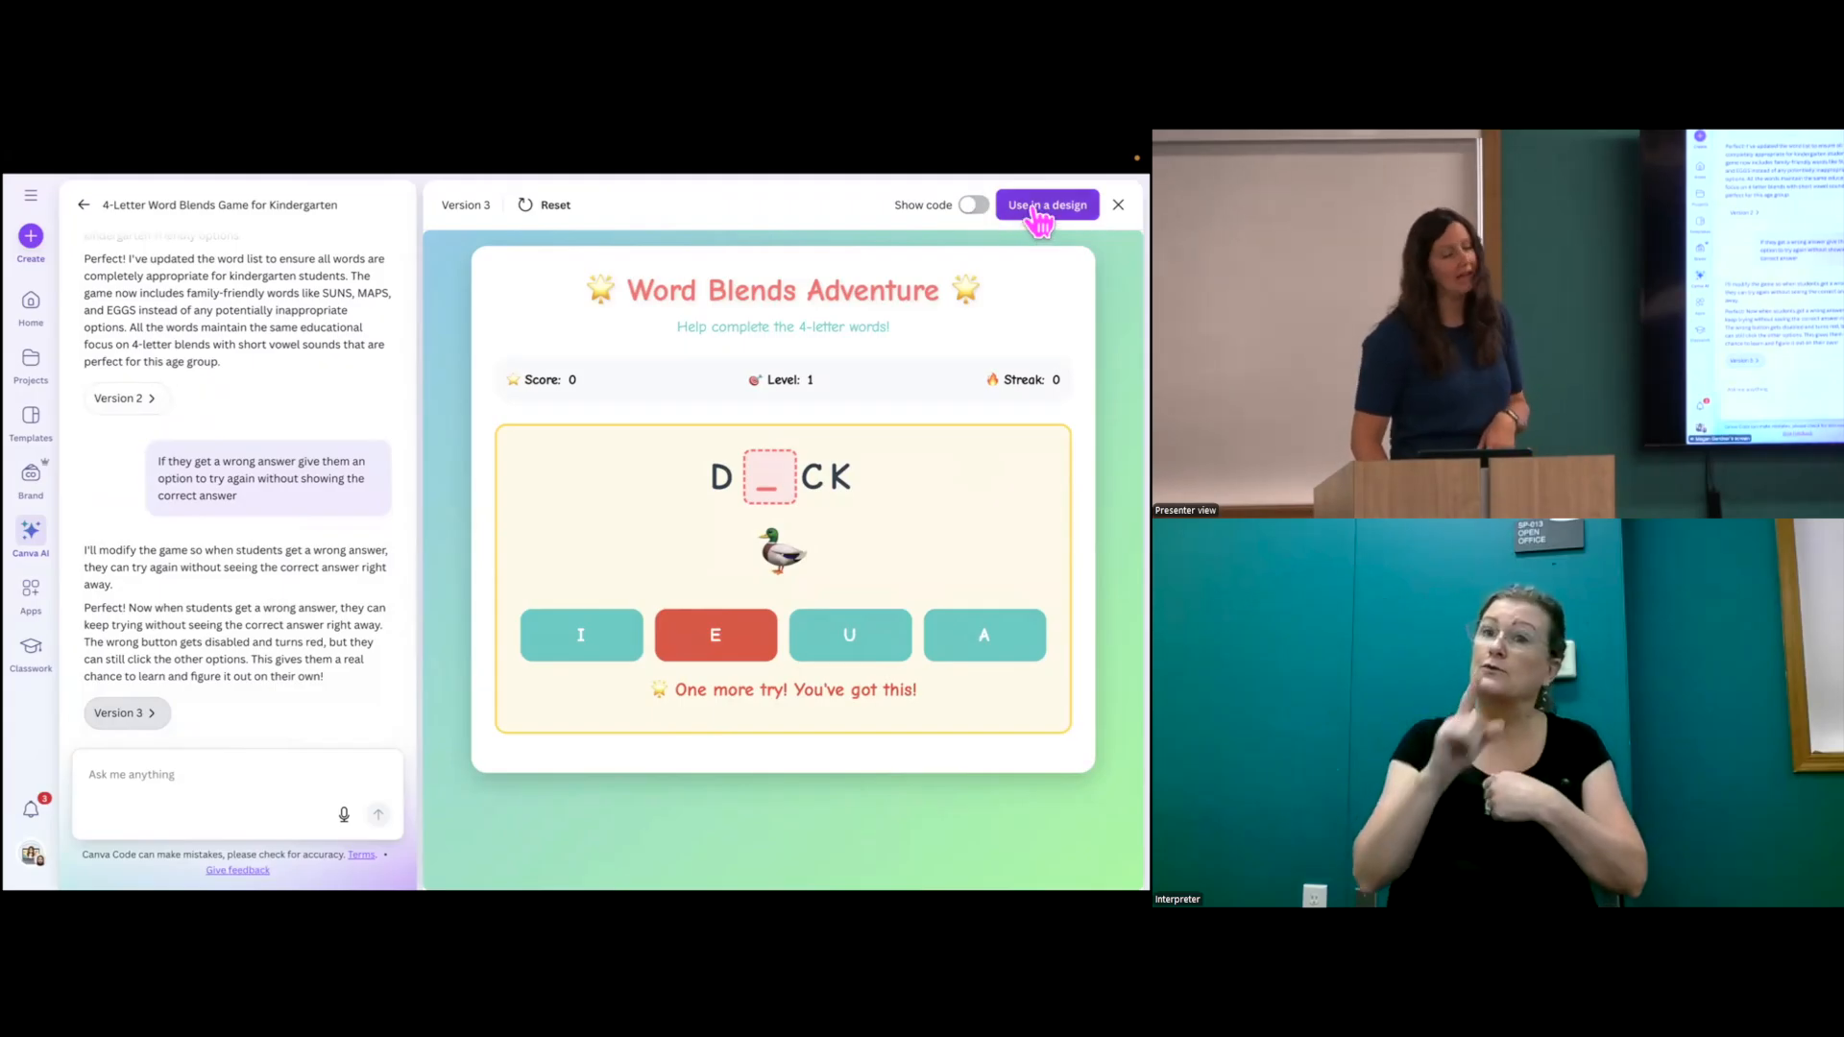
left_click(1037, 213)
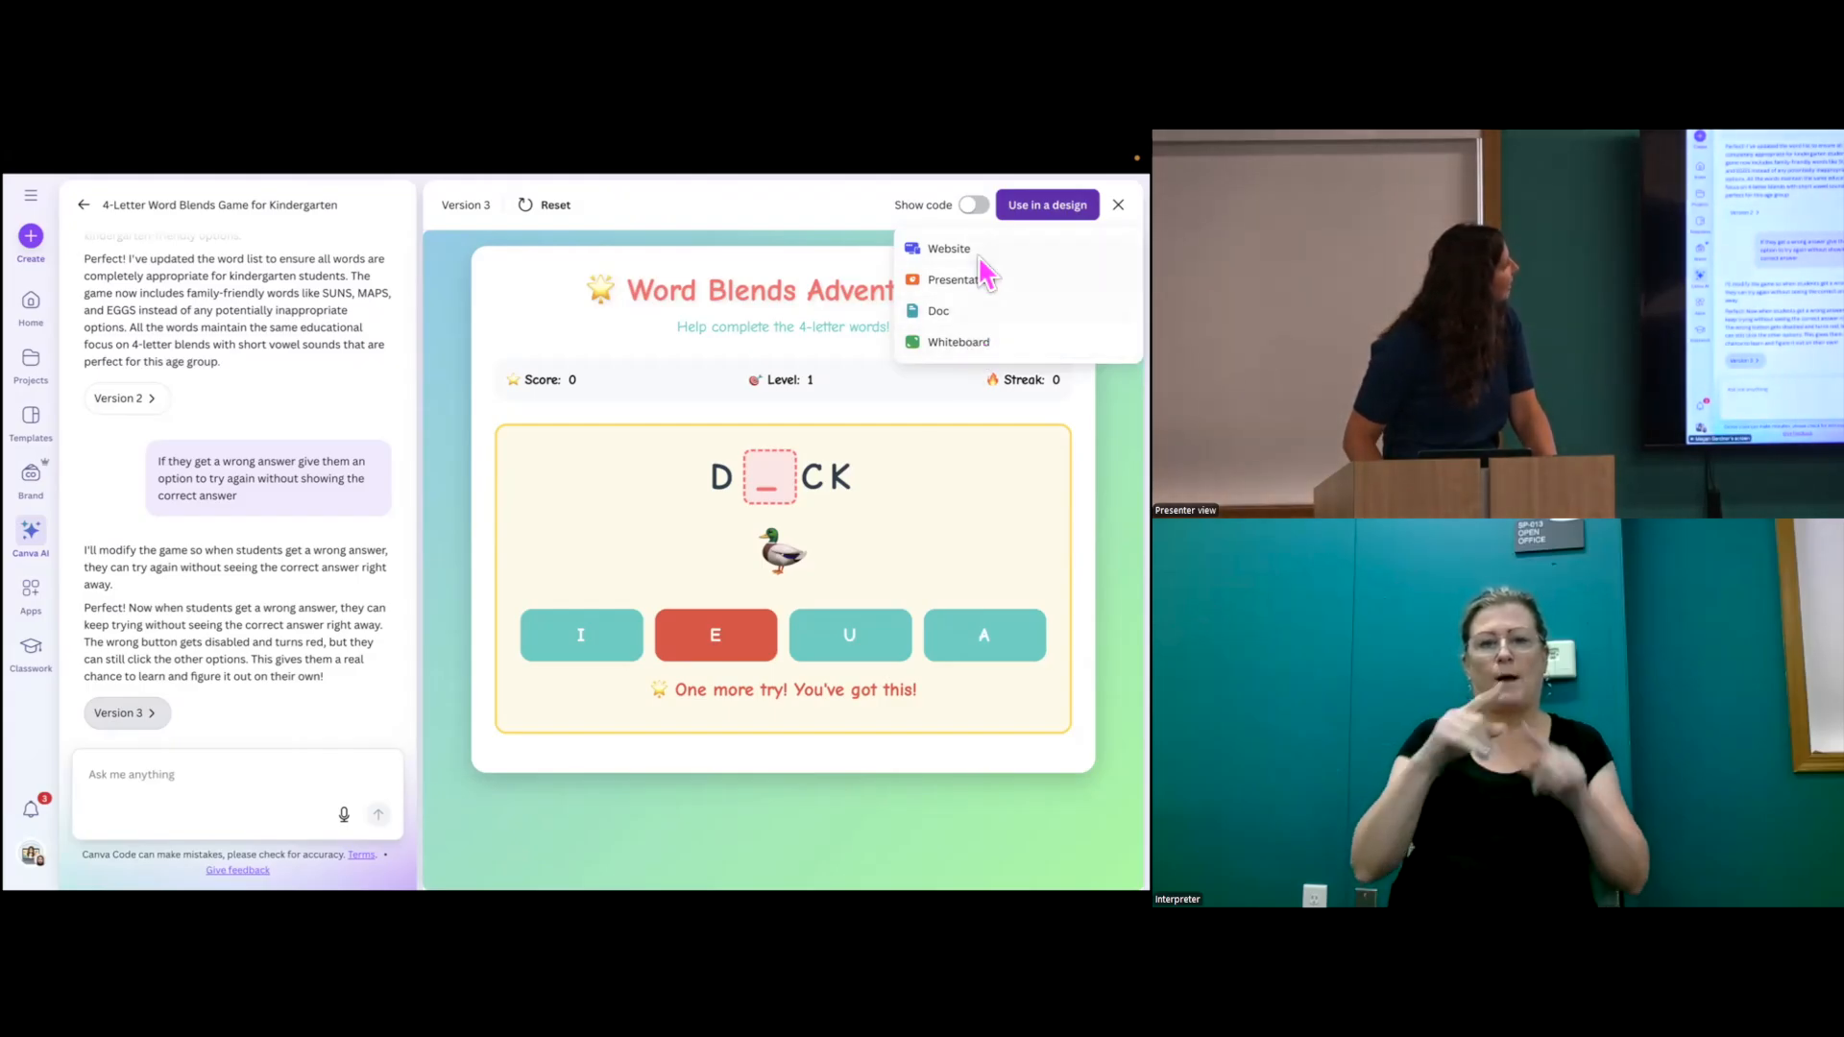
left_click(976, 280)
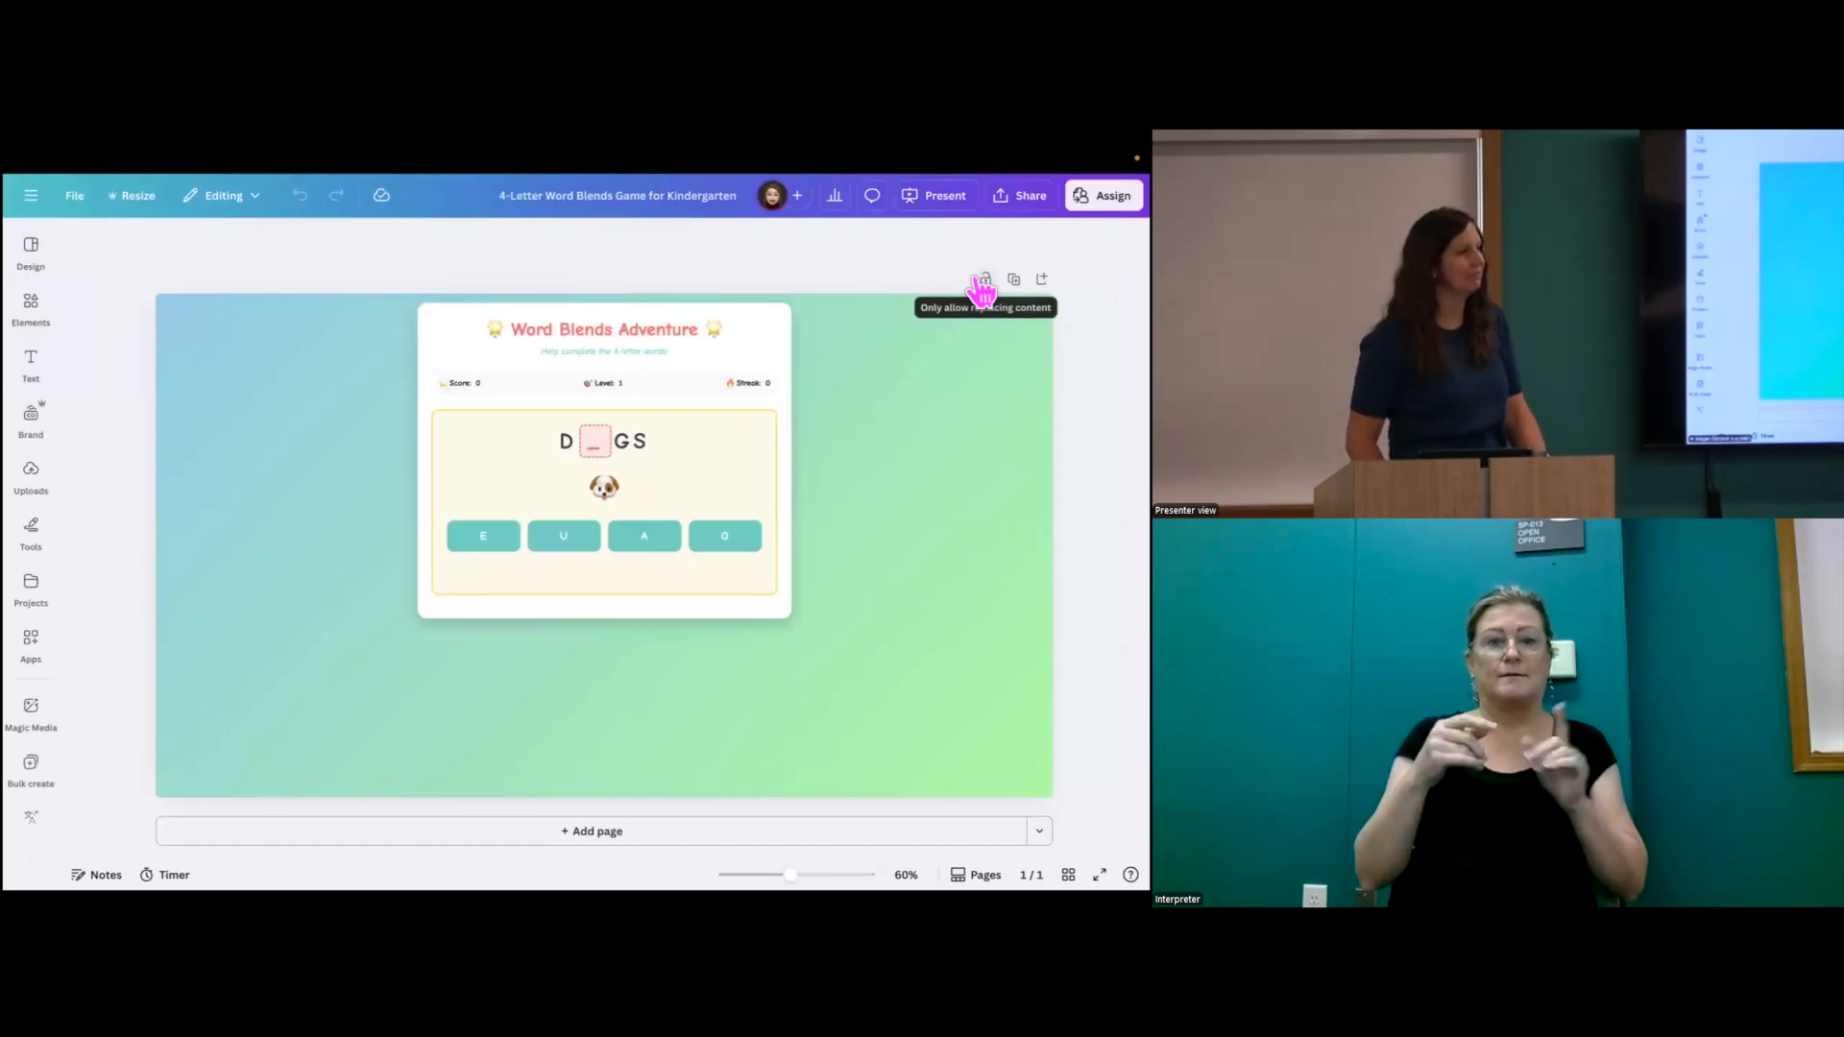
- Narrow the embedded game's frame, enlarge it to about the full page height and position it in the middle of the slide
left_click(363, 586)
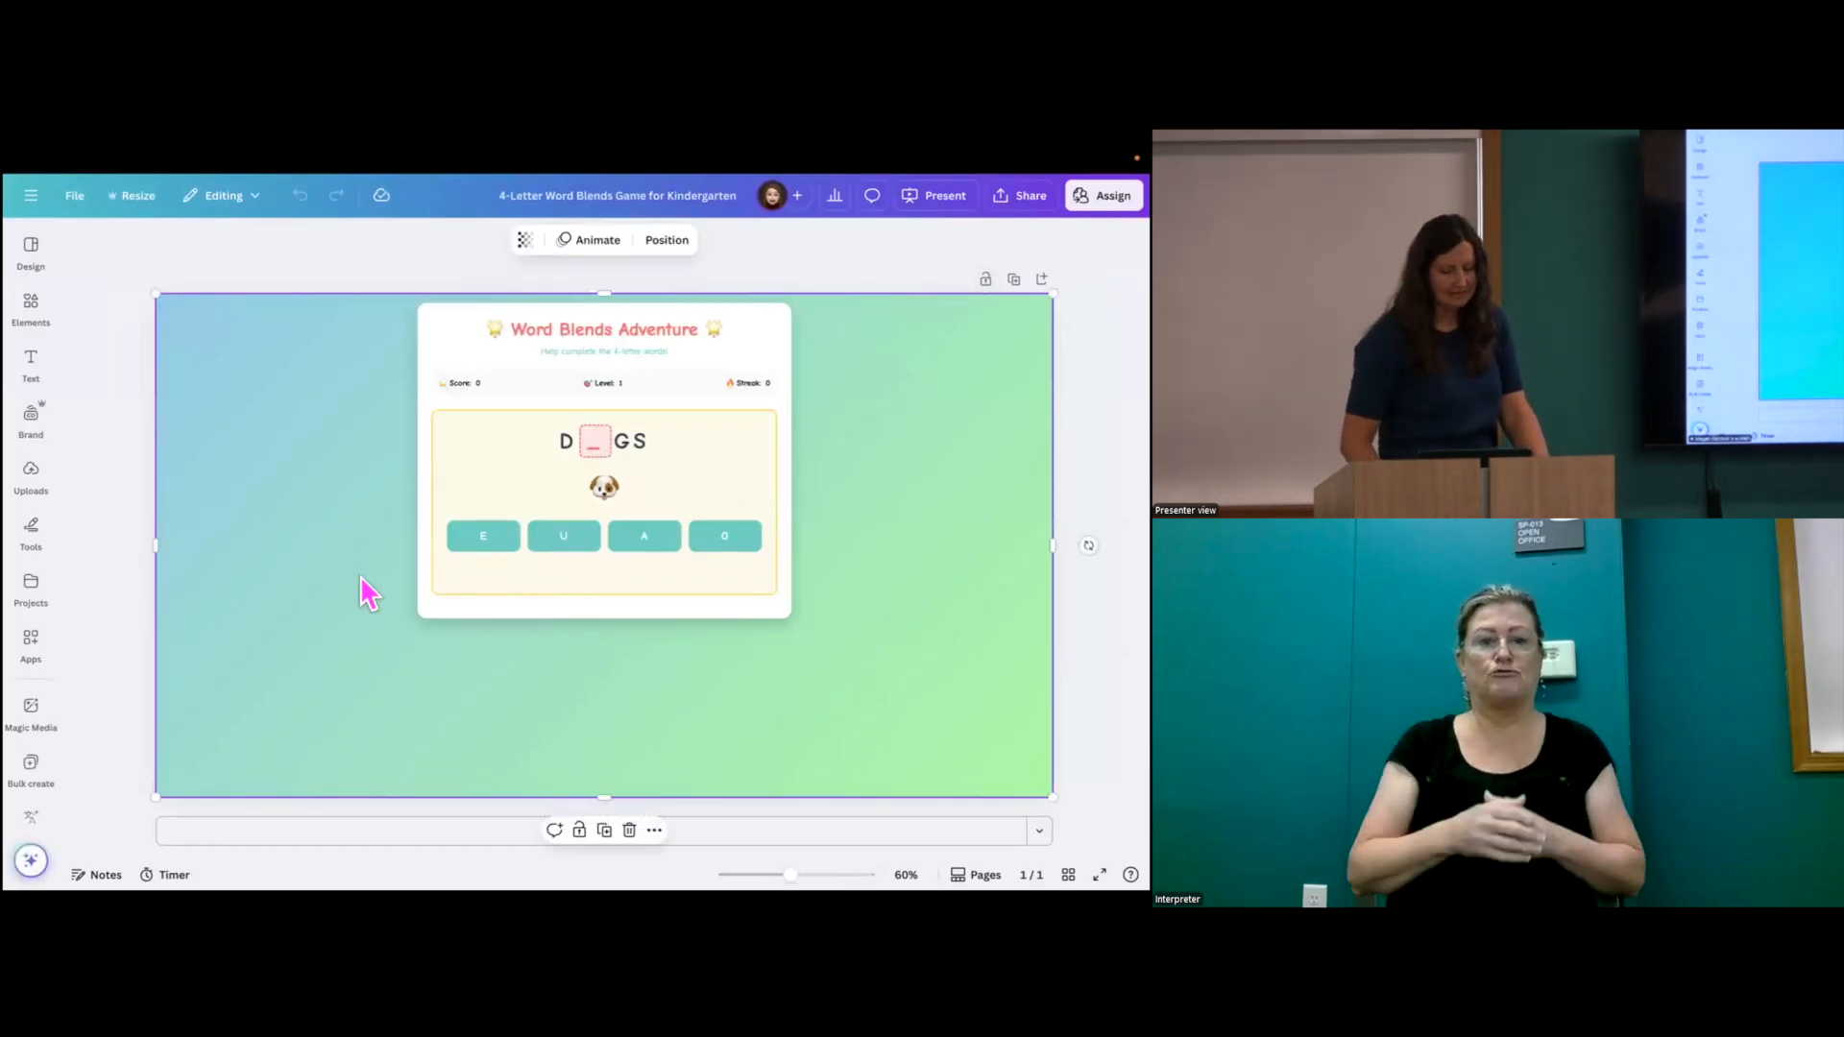
left_click_drag(156, 545, 608, 516)
left_click_drag(832, 797, 828, 642)
left_click_drag(810, 579, 493, 563)
left_click_drag(733, 627, 948, 797)
left_click_drag(868, 606, 893, 612)
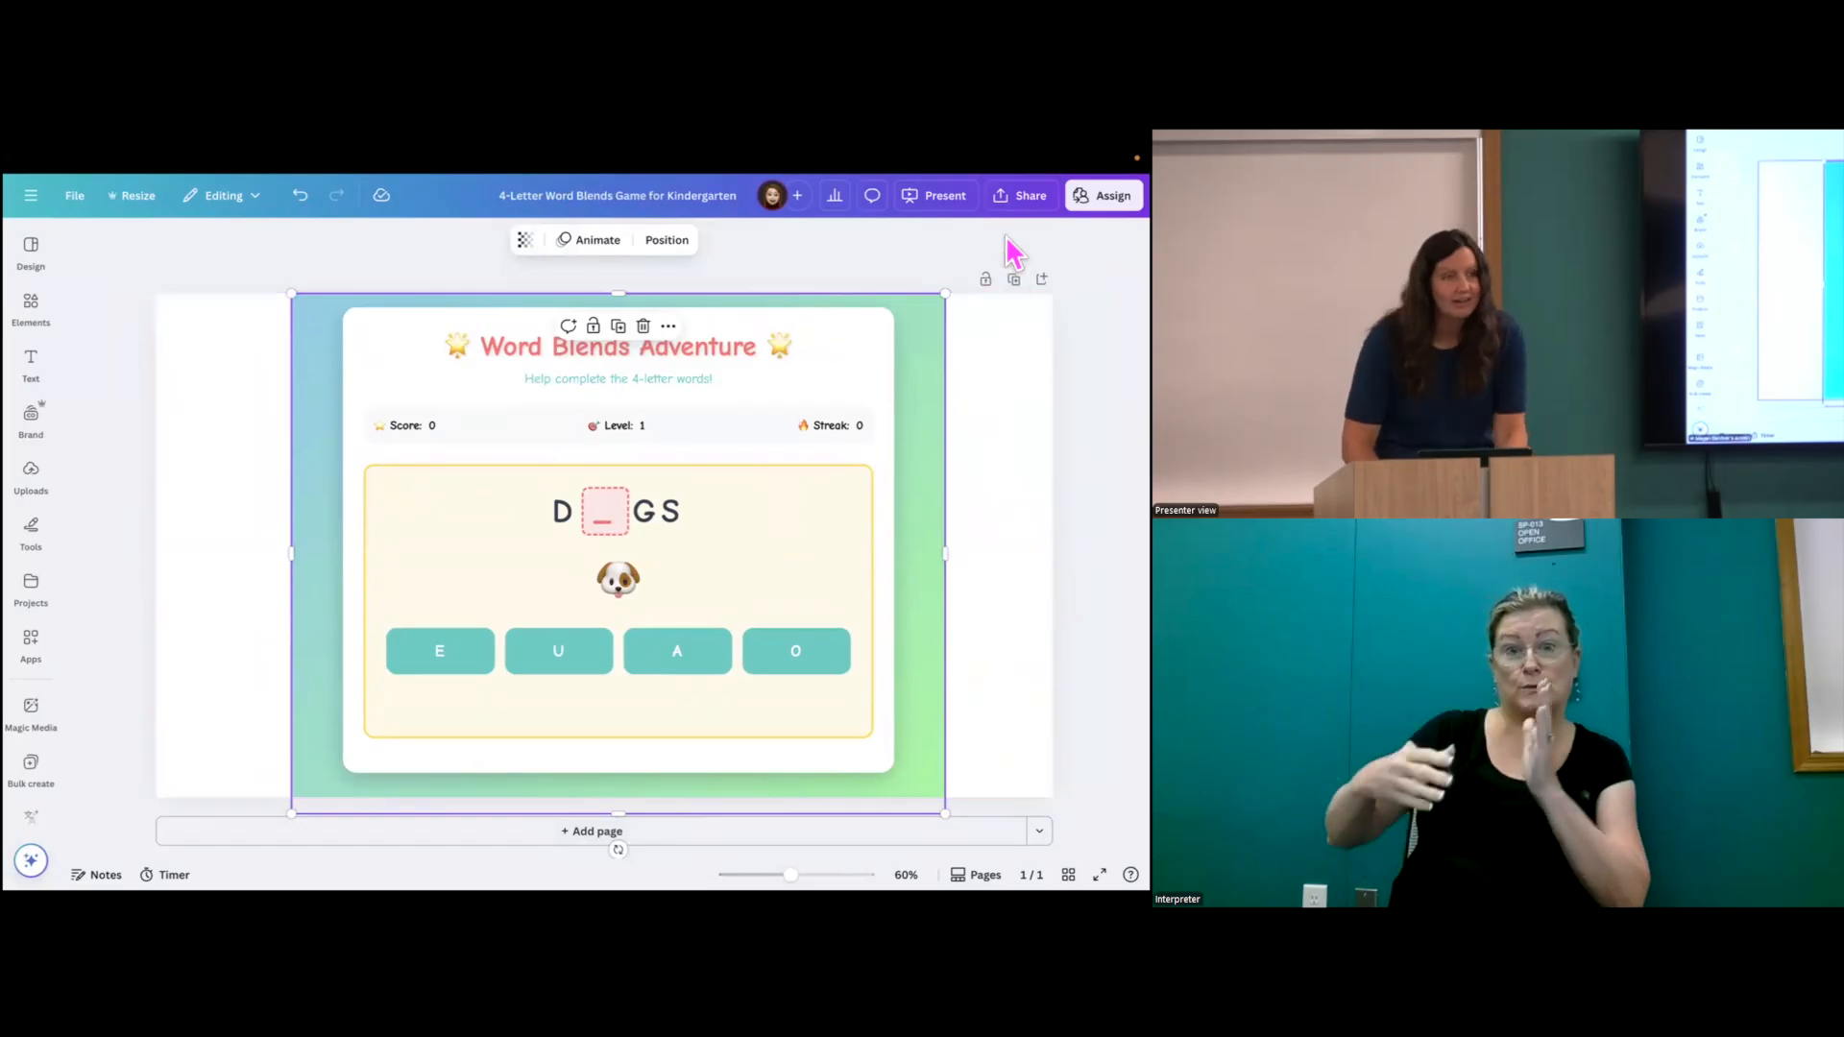
- Share the word blends presentation with a colleague, giving edit access and sending a notification, and close the sharing options
left_click(797, 195)
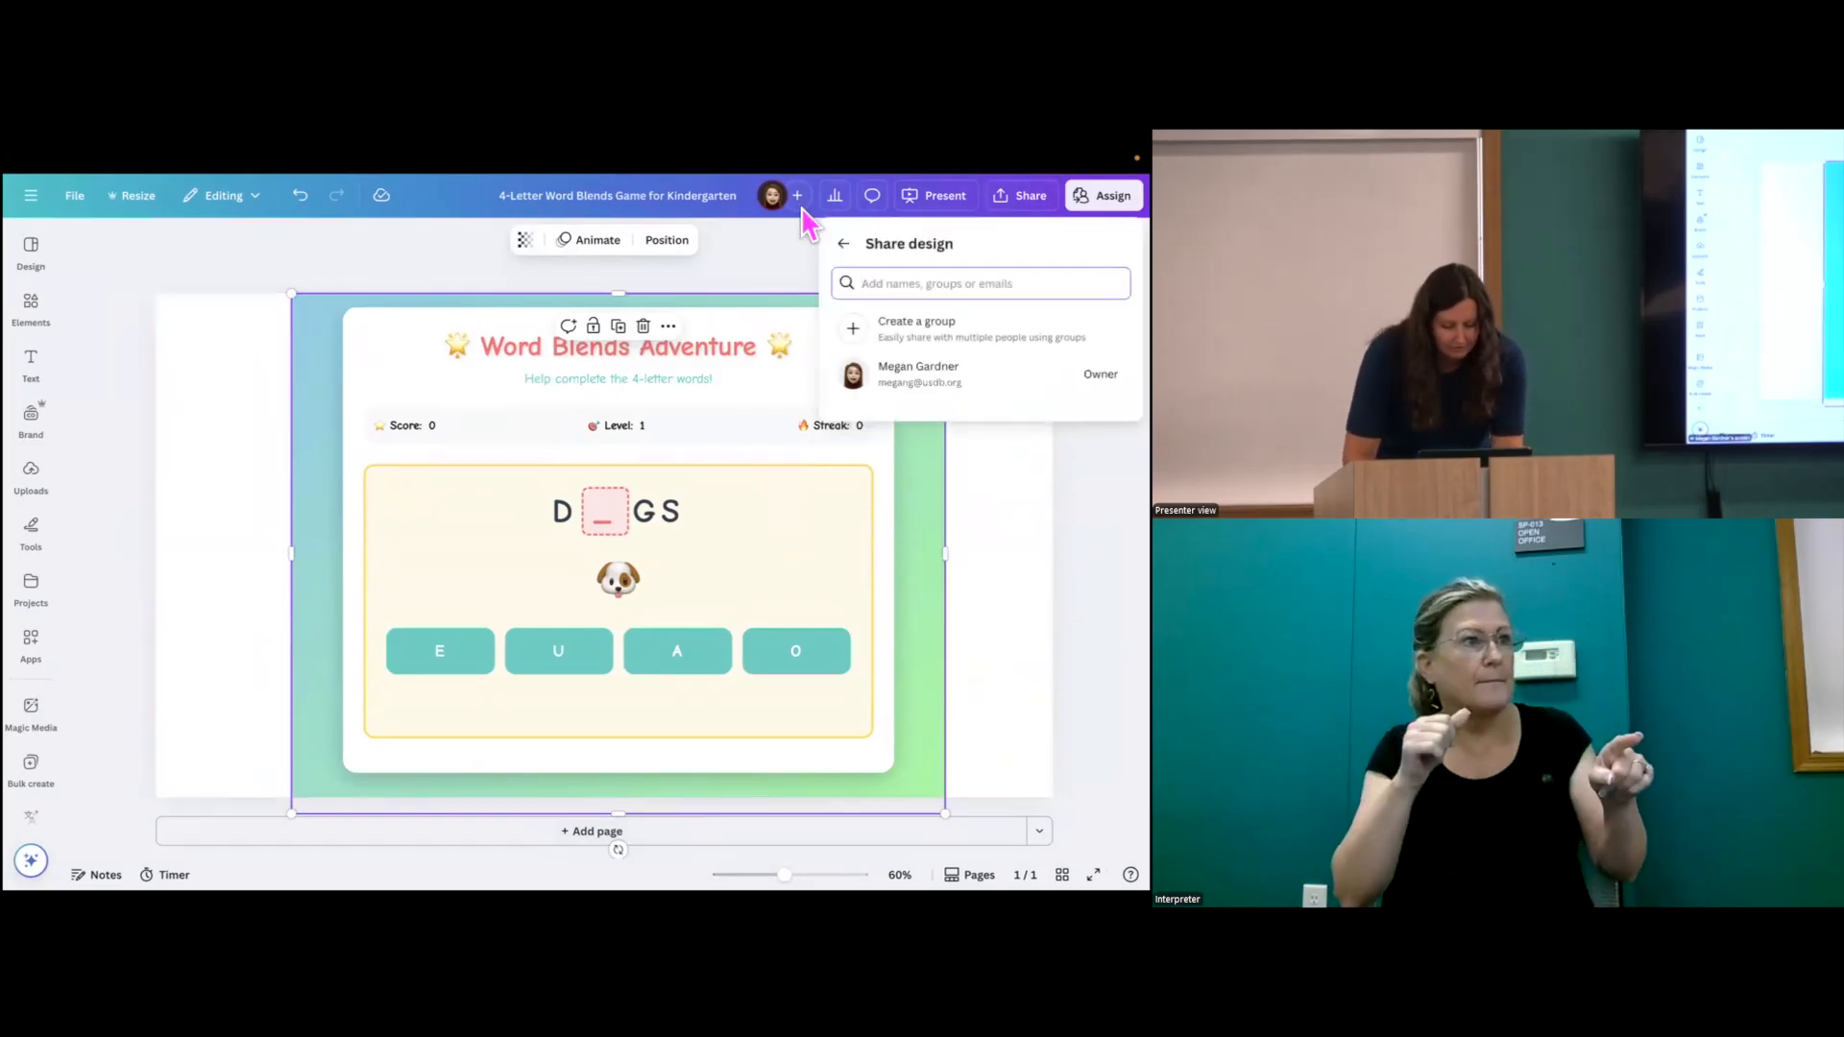
type("adam")
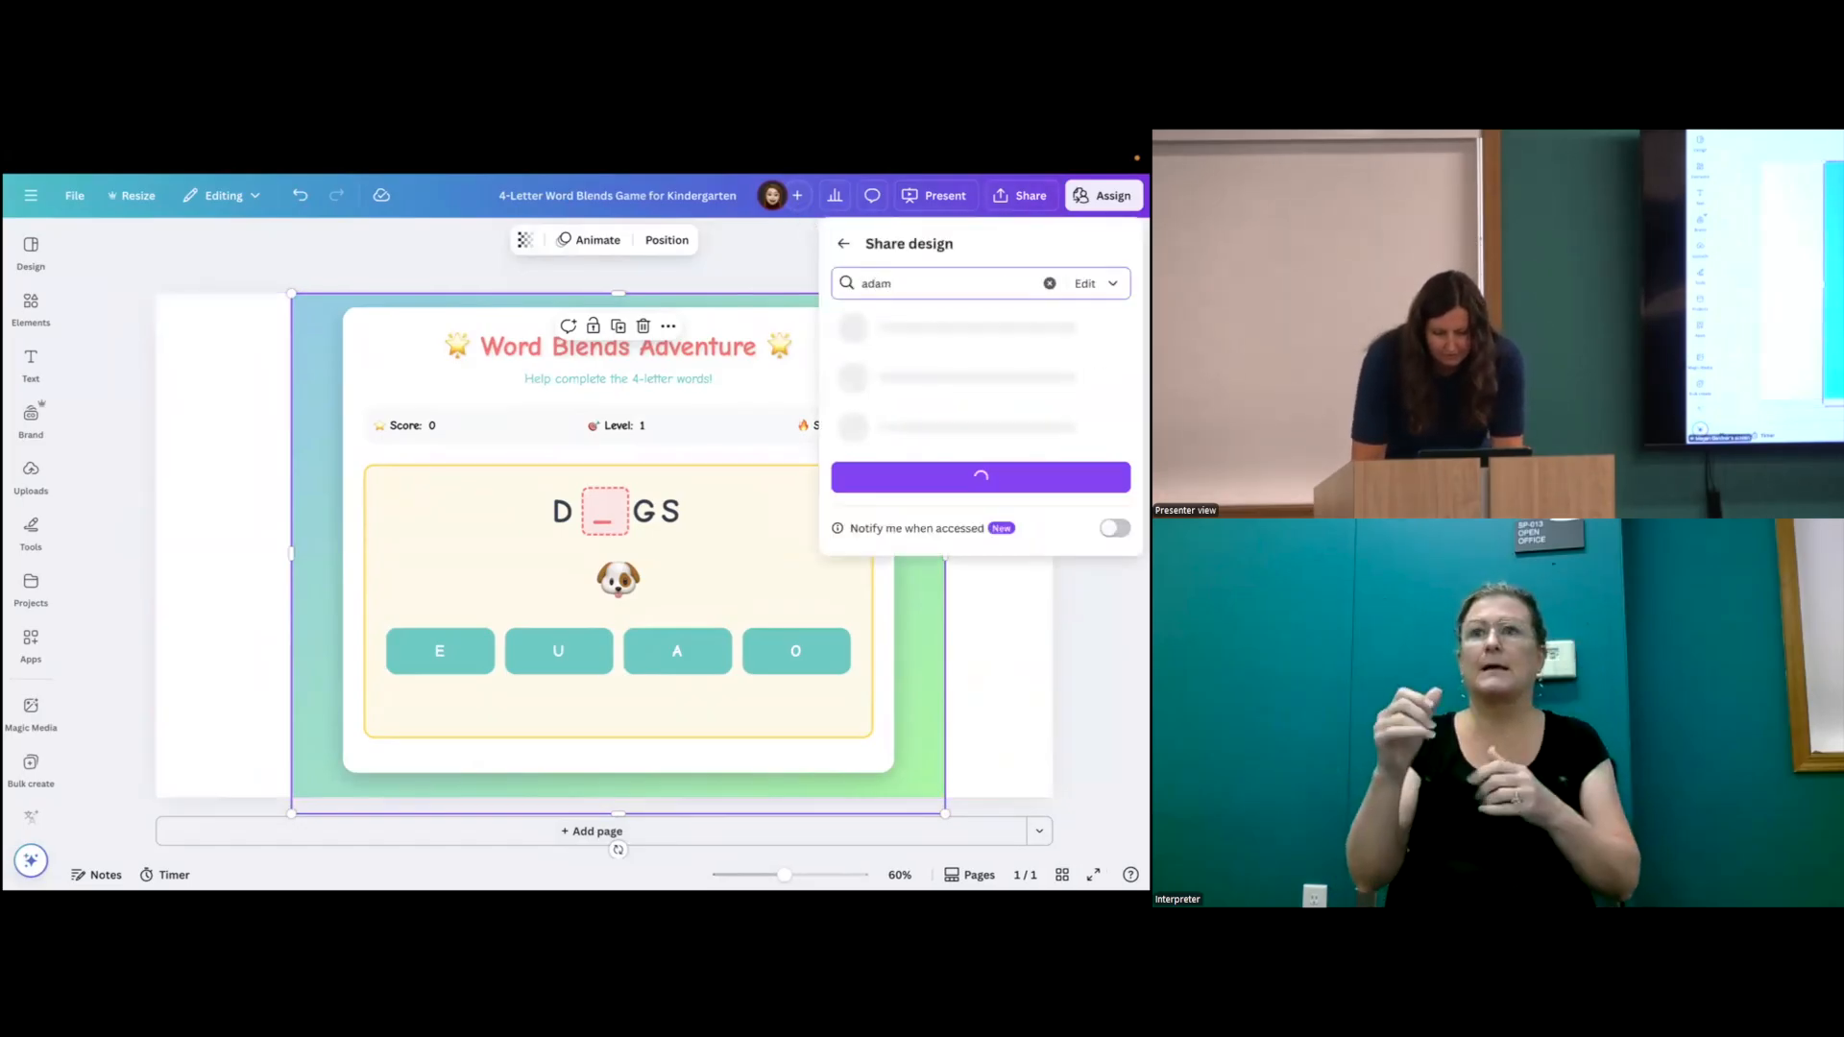
left_click(903, 334)
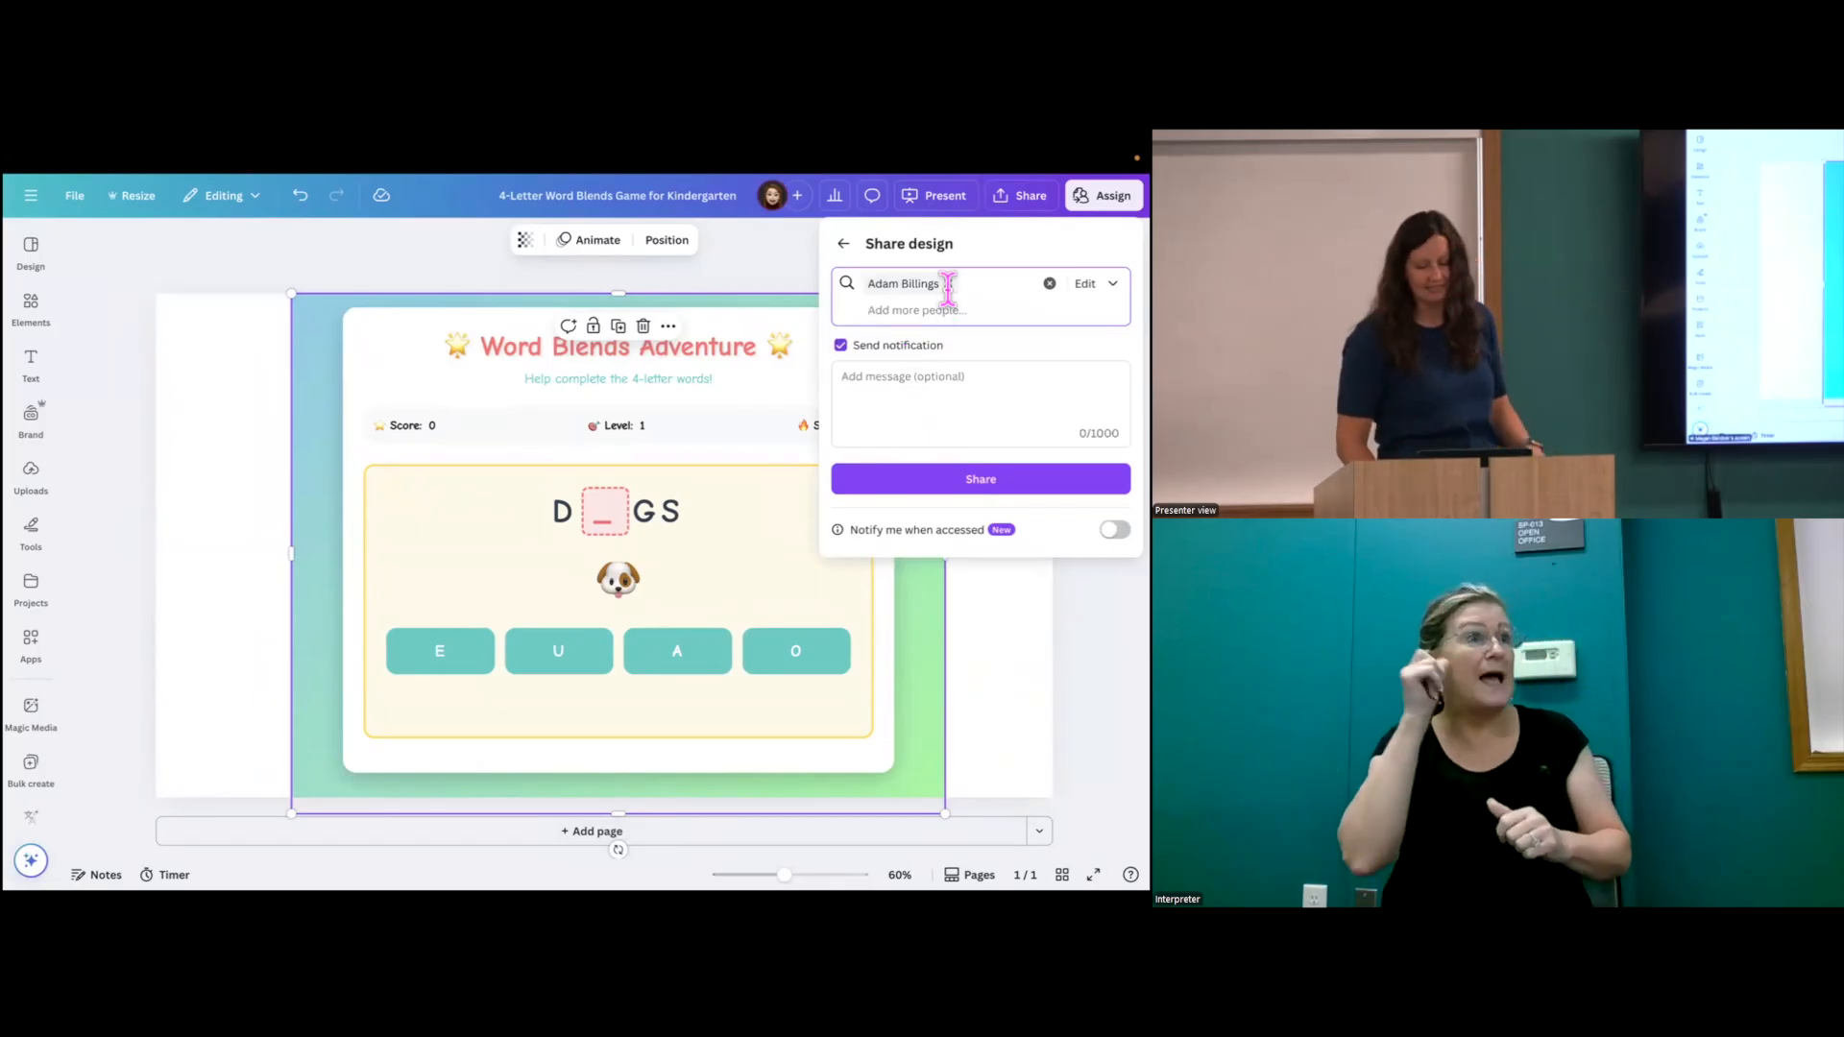
left_click(948, 284)
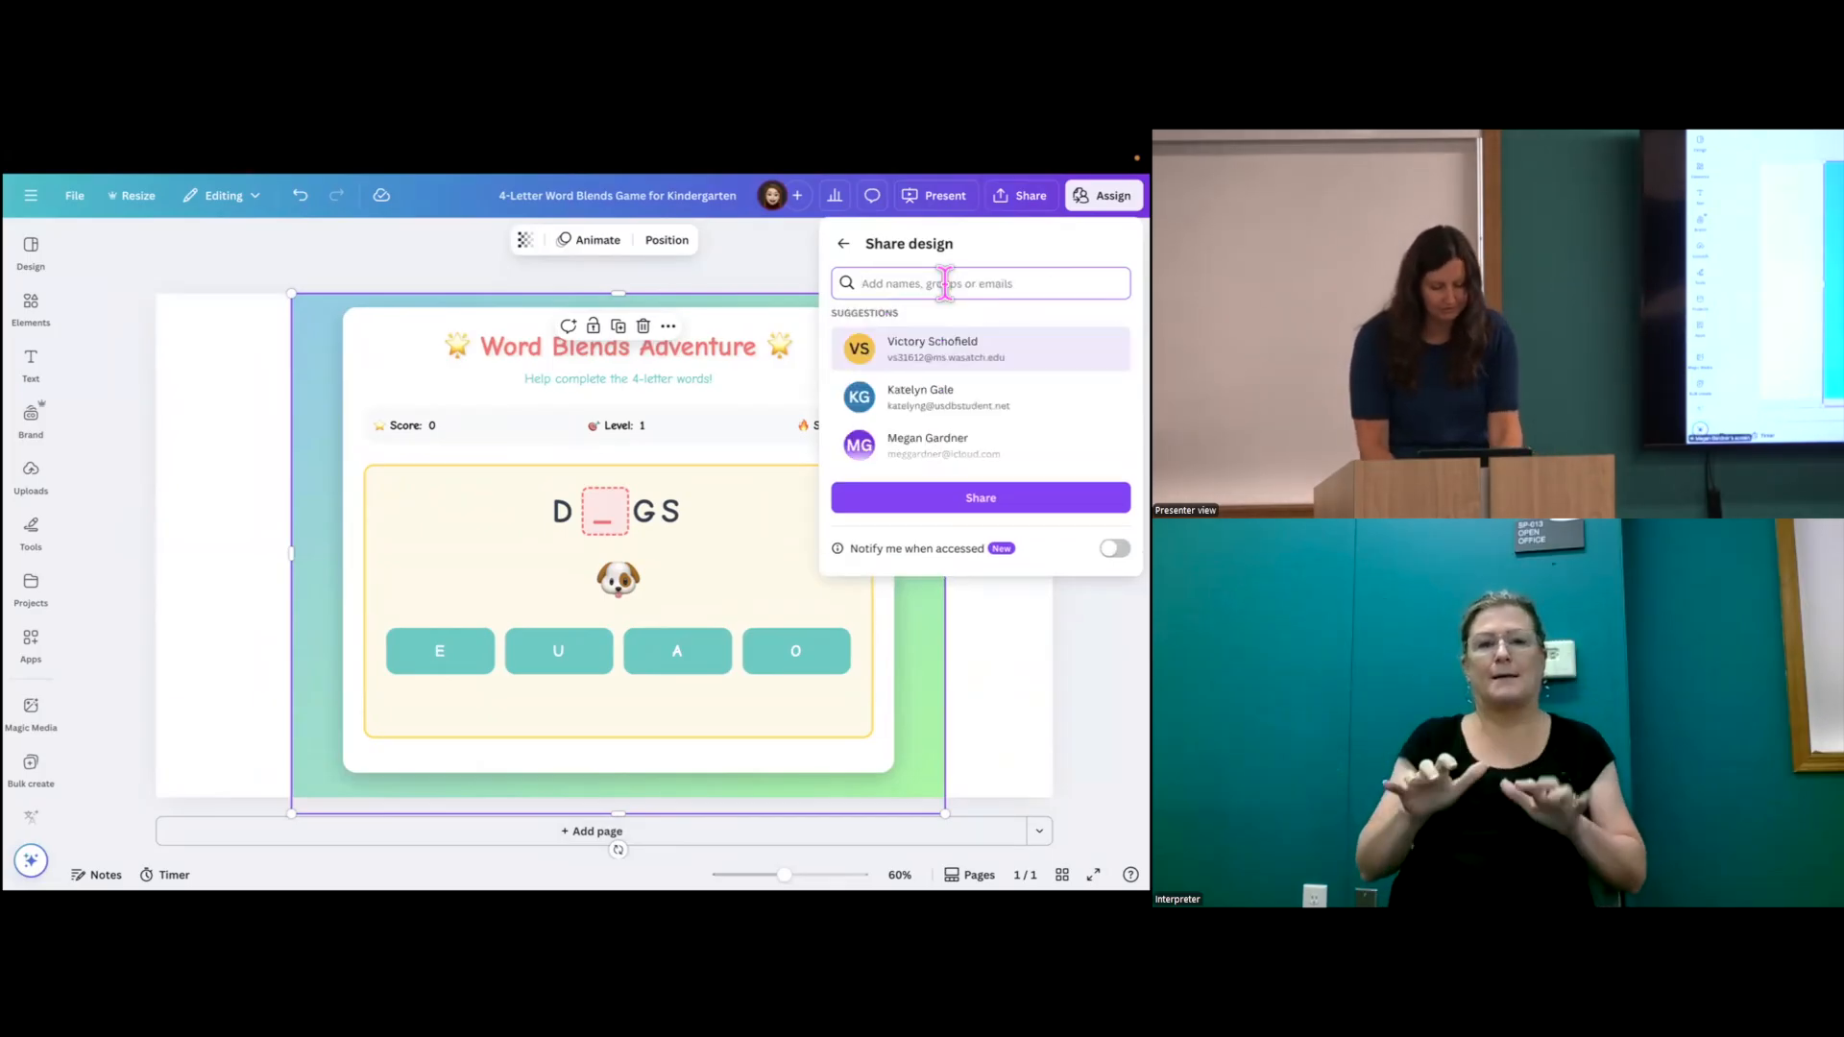
type("ad")
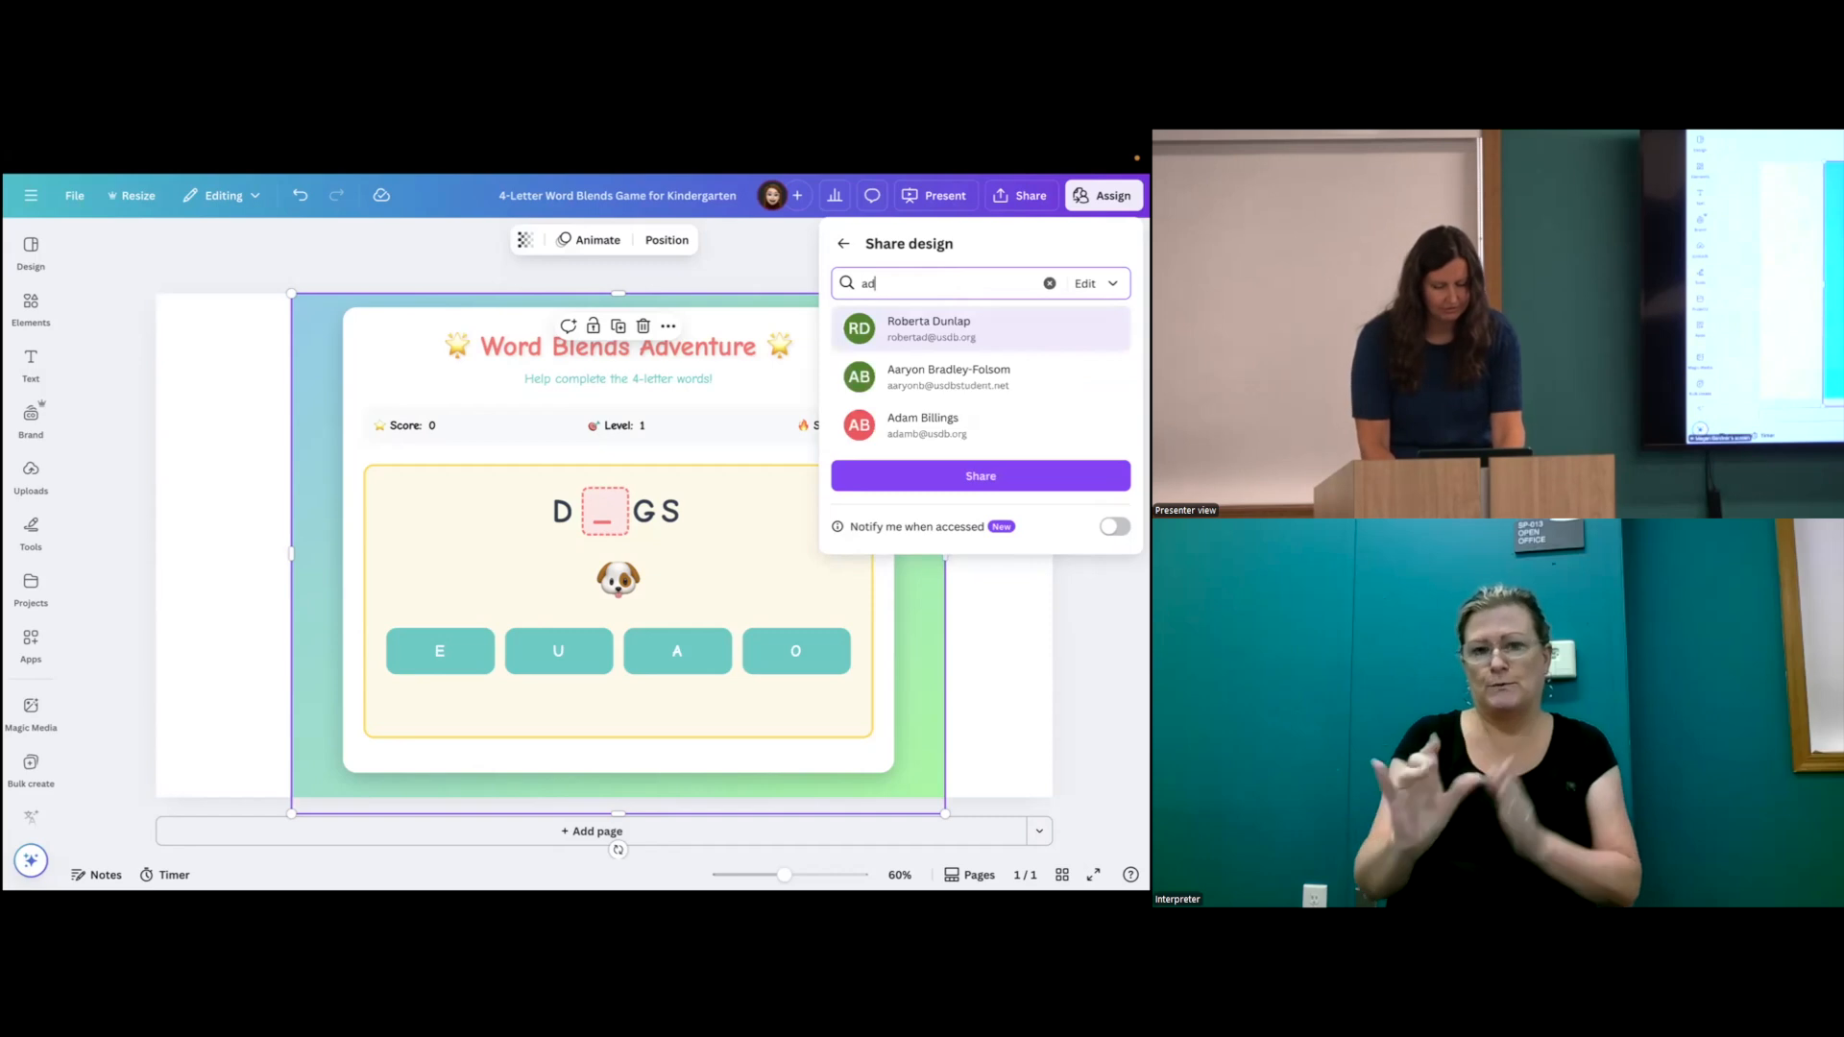
type("a")
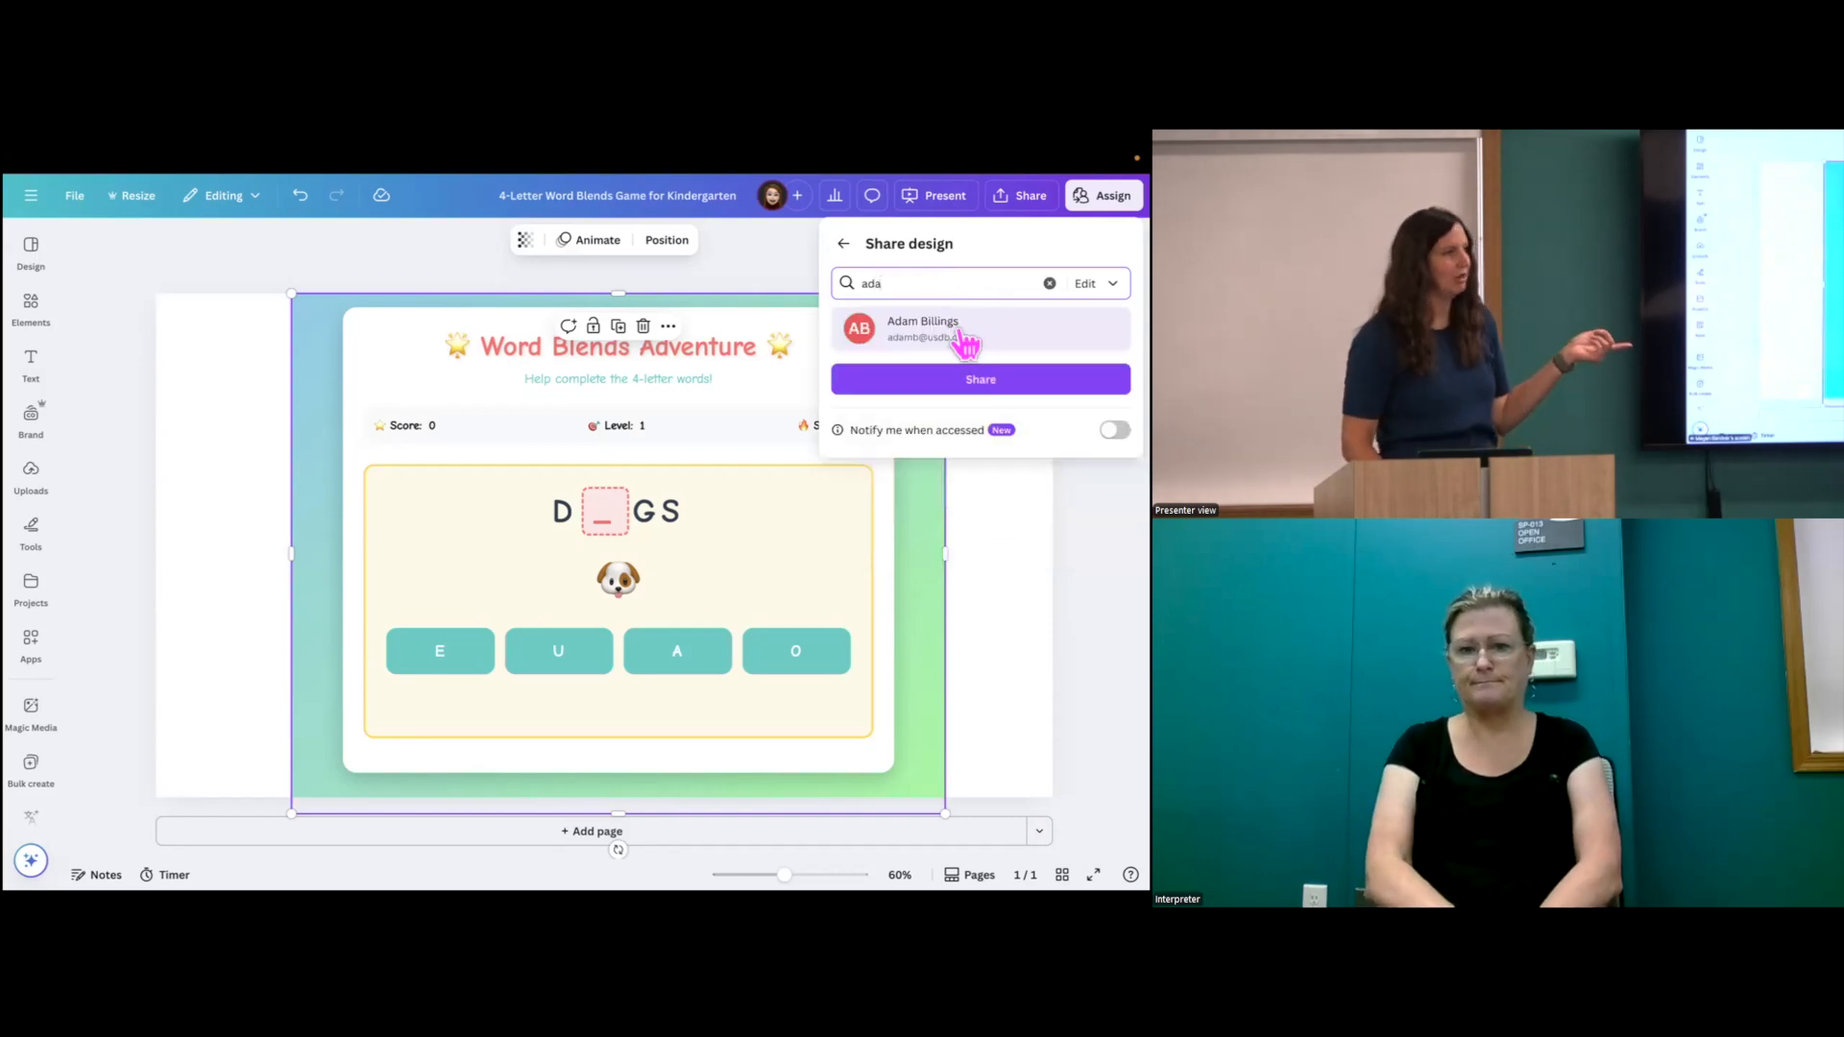
left_click(963, 338)
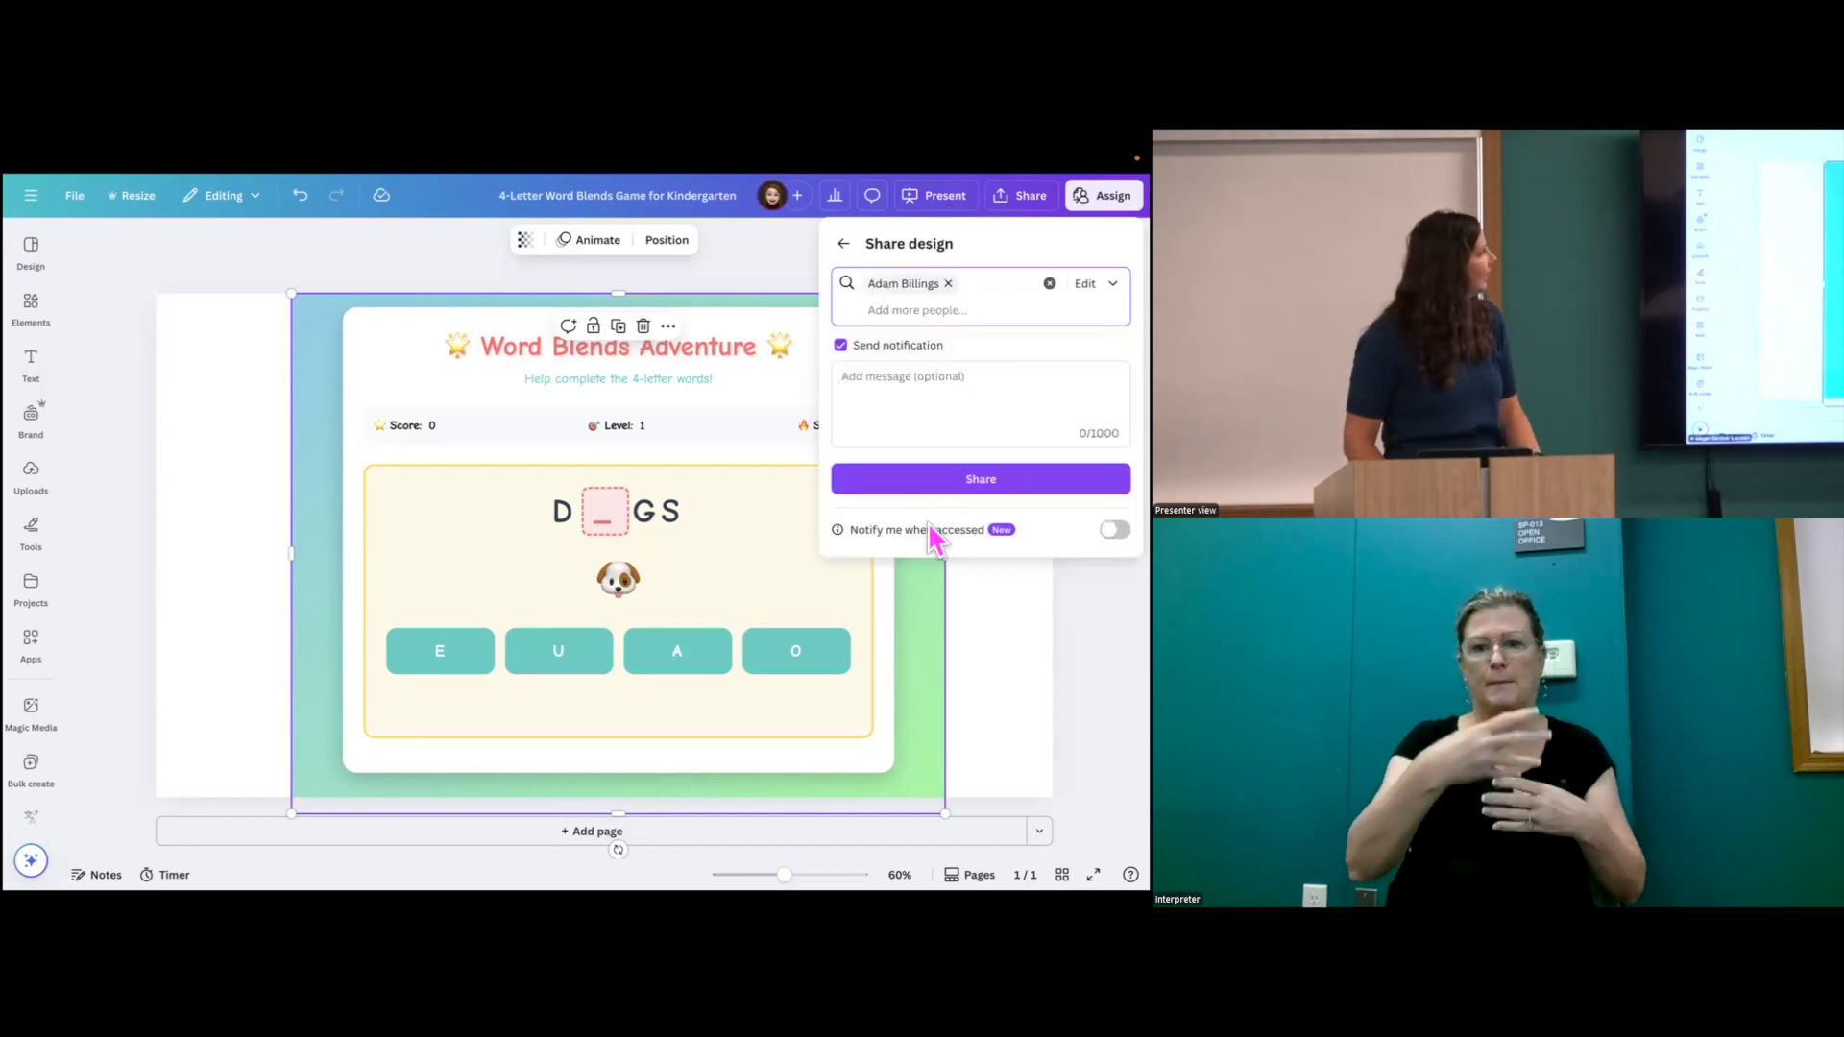
left_click(938, 480)
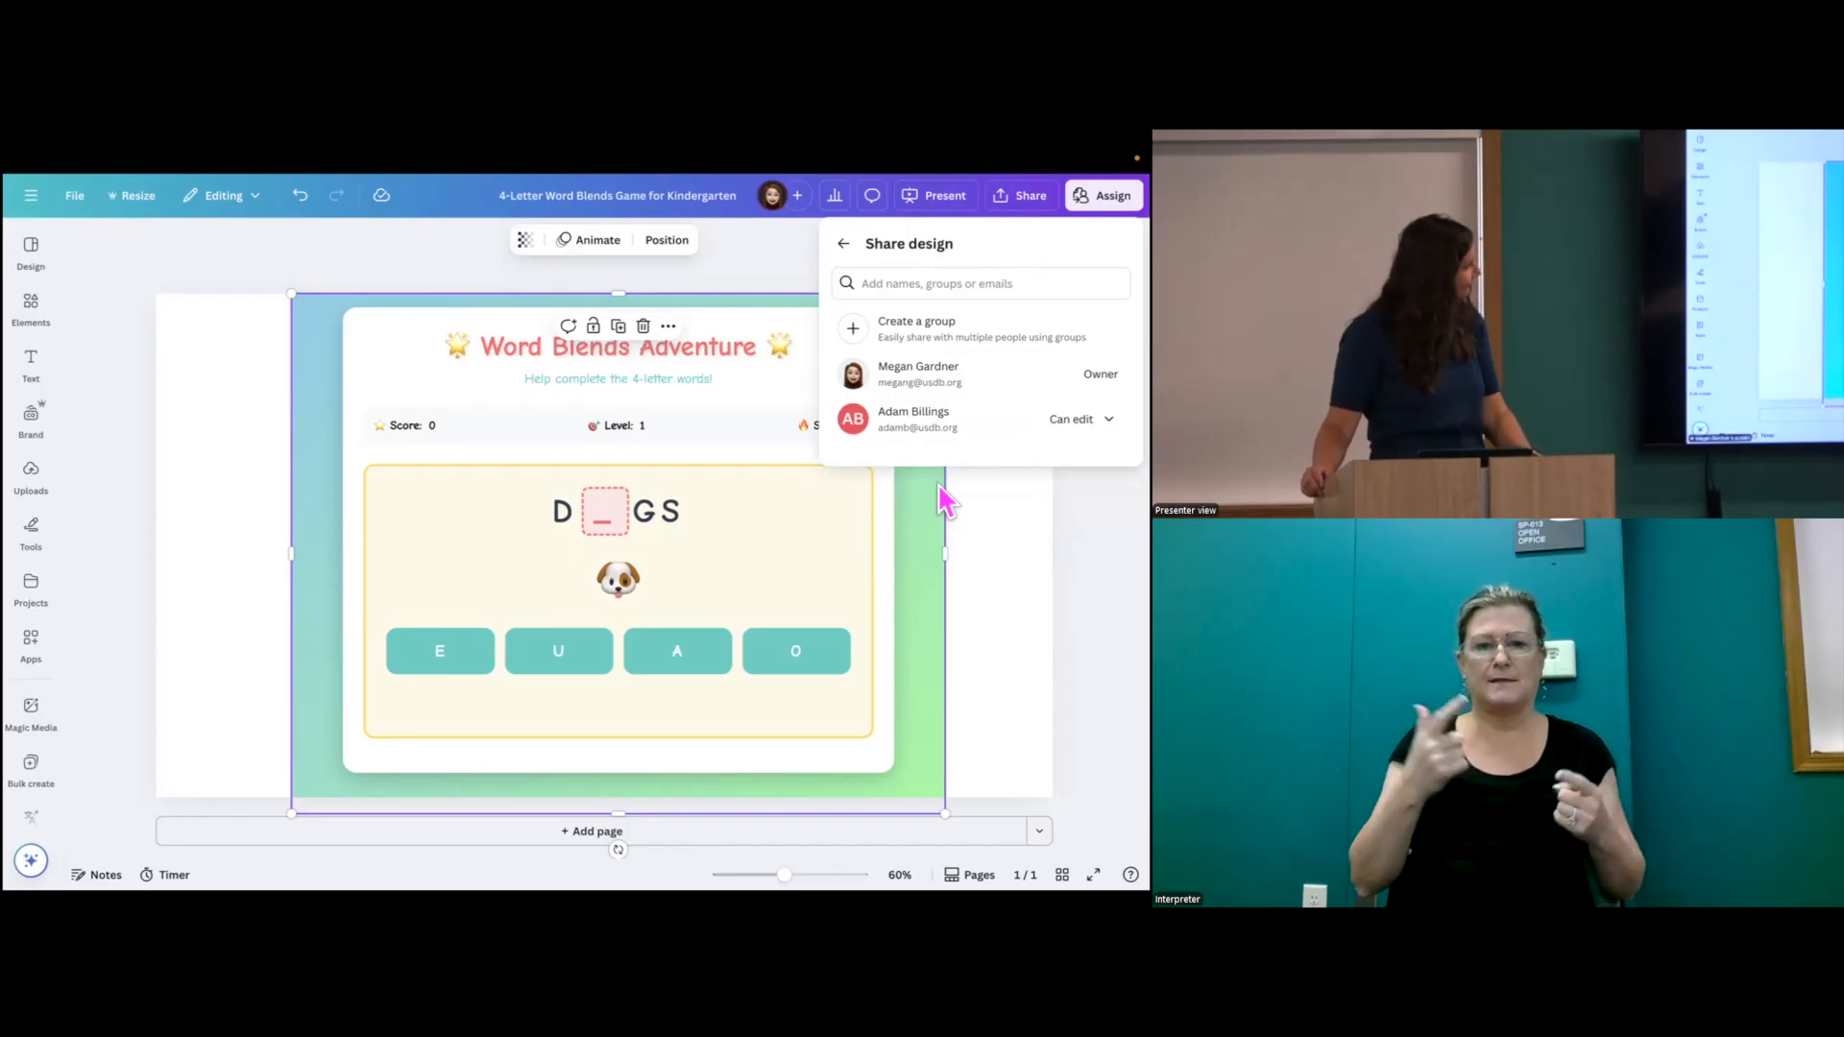
left_click(204, 559)
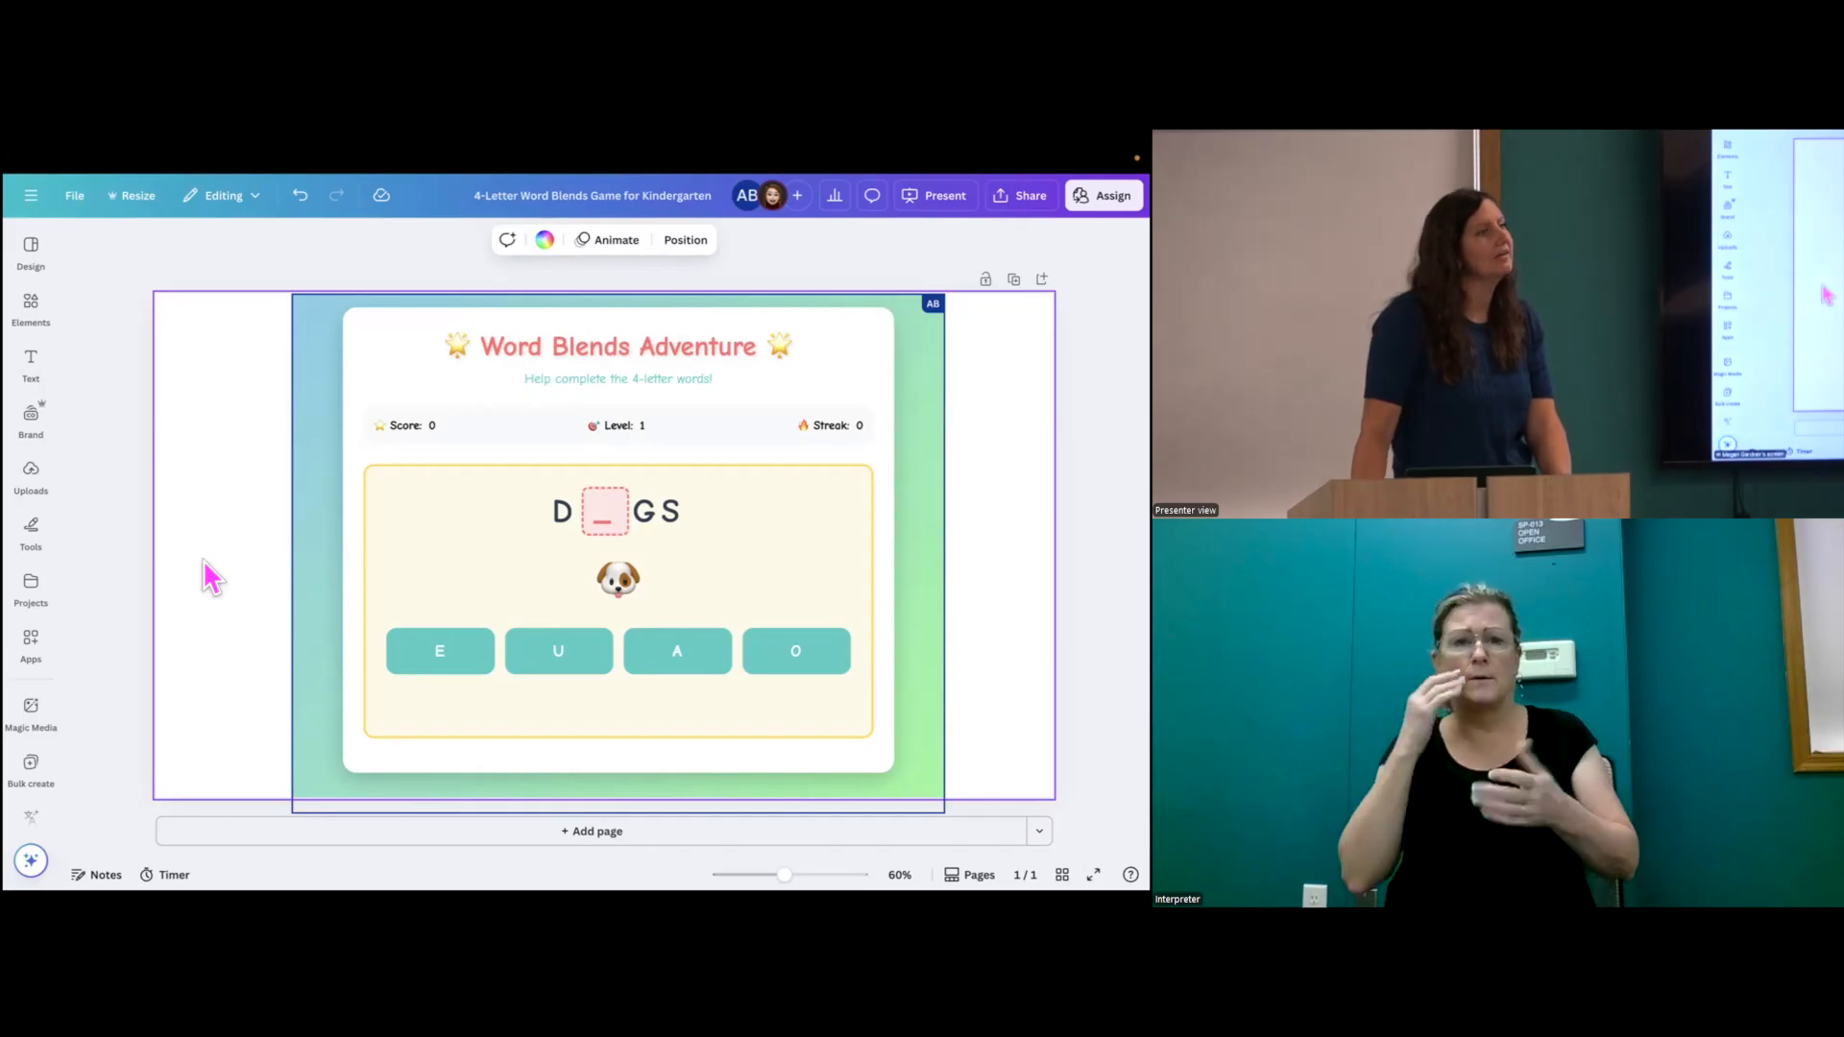
- Return to the Canva AI conversation and close the Version 3 game preview
mouse_move(235, 154)
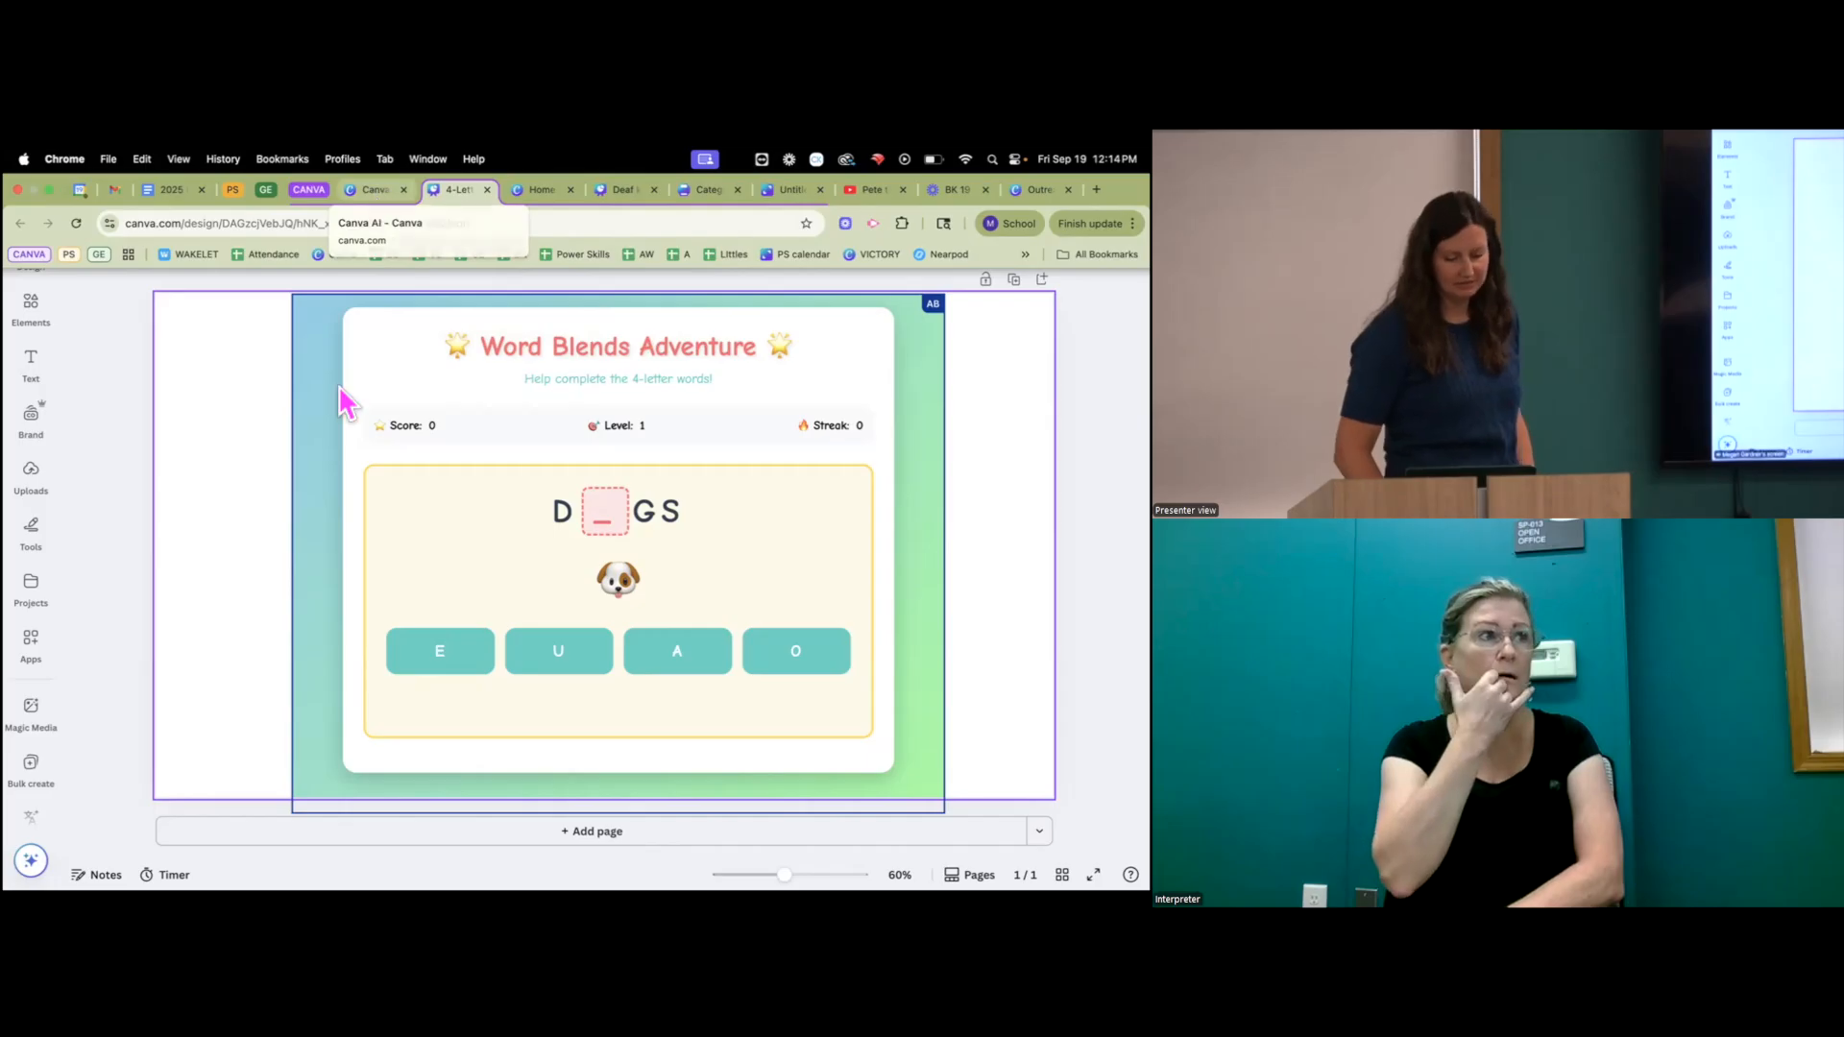
left_click(317, 484)
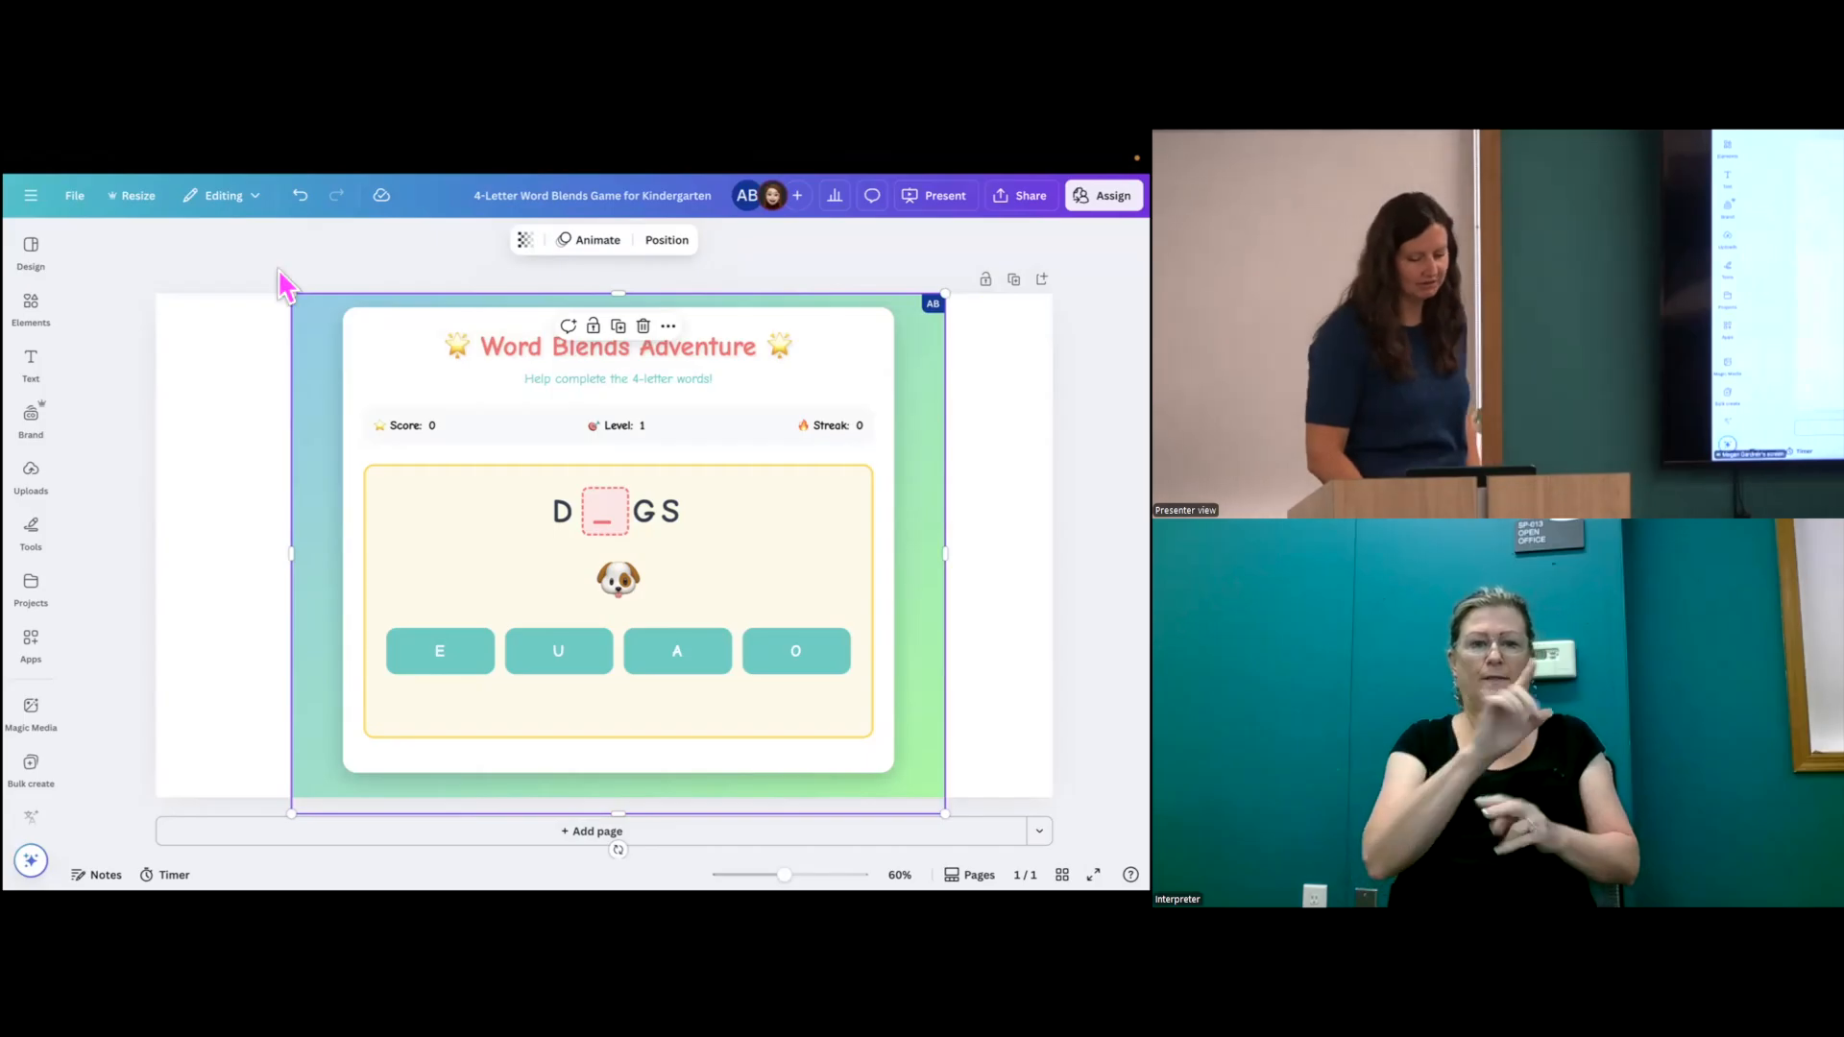
left_click(379, 195)
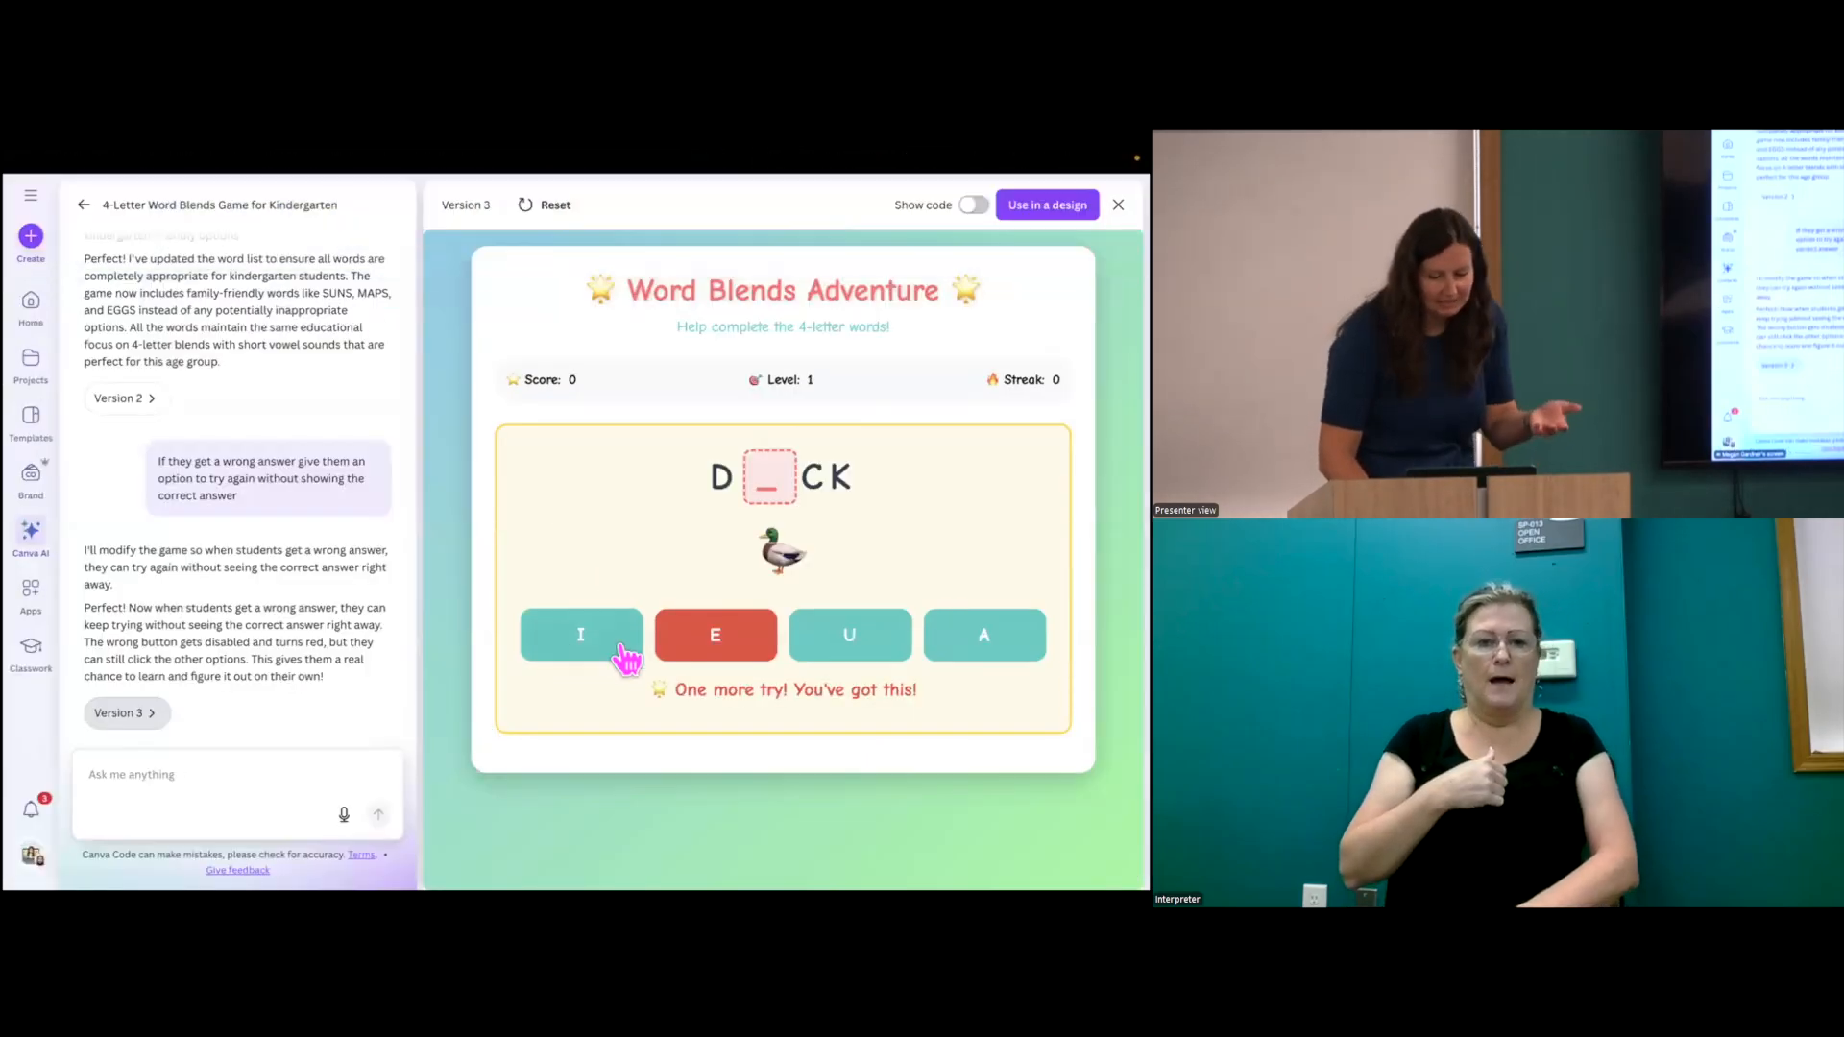
left_click(1118, 204)
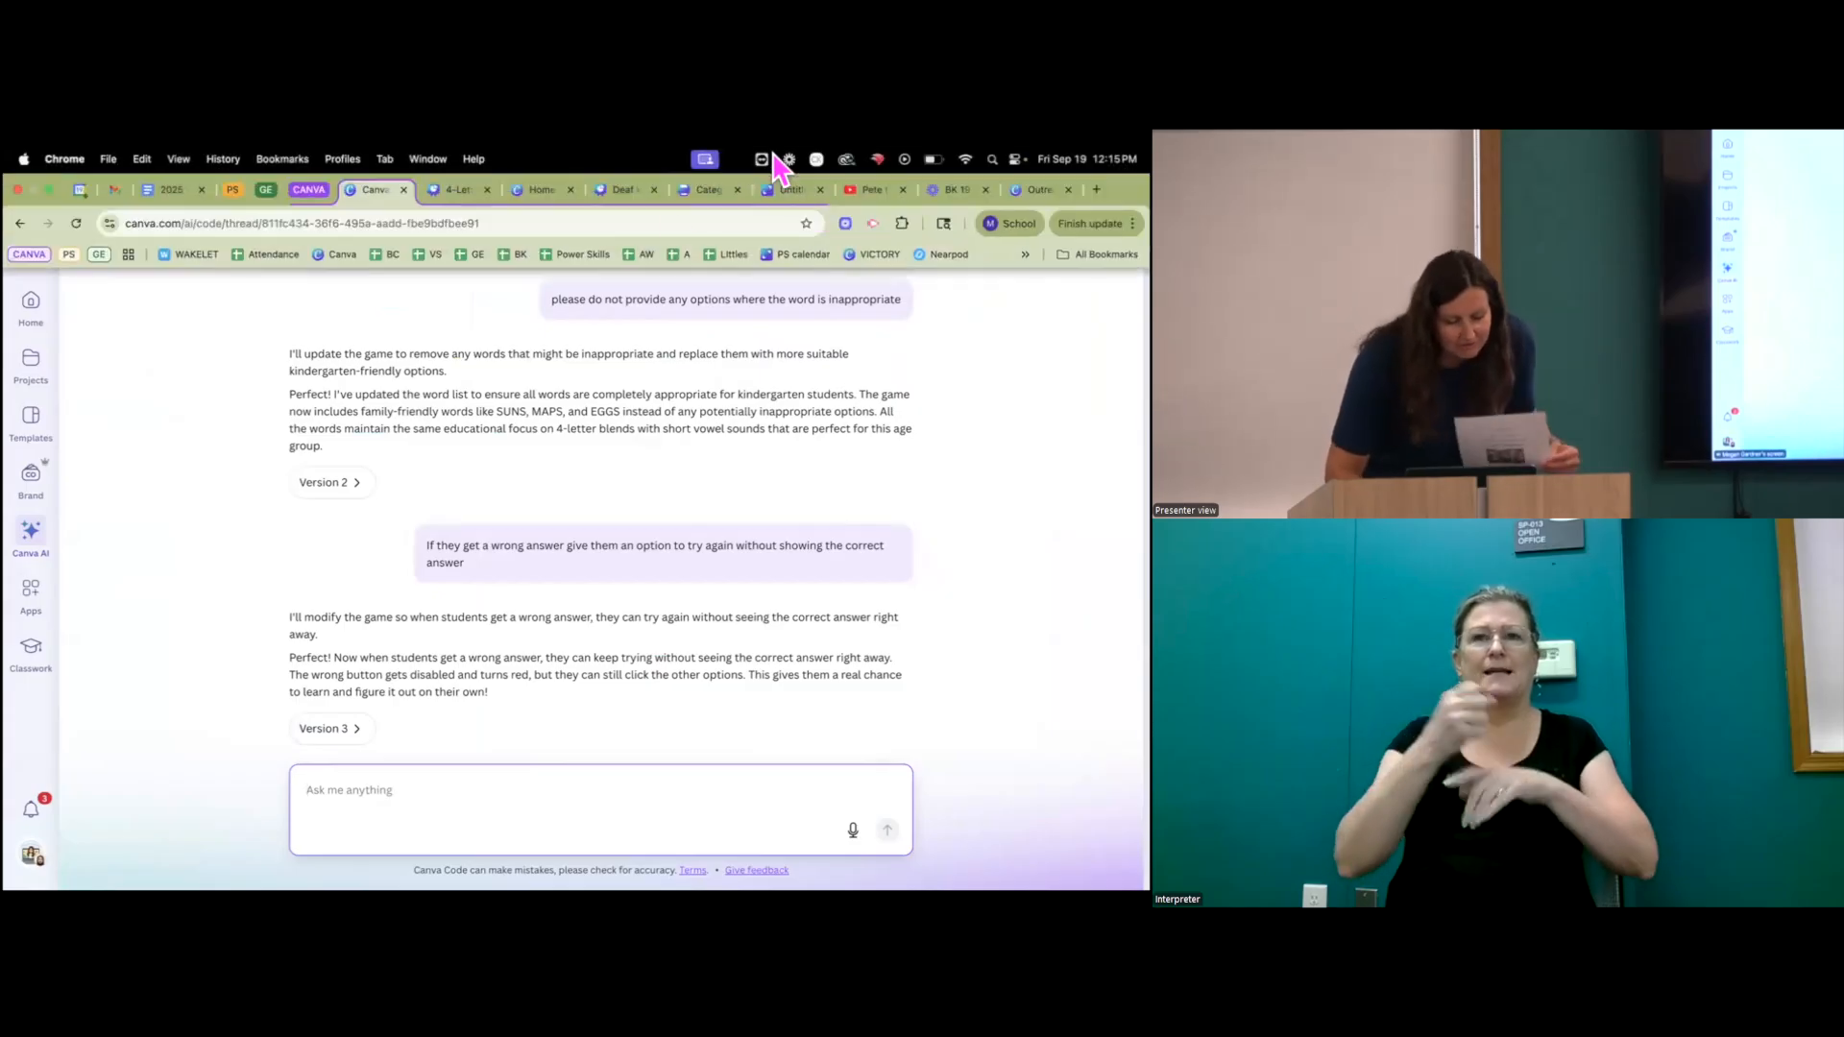
- Open the OutreachCanvaPresentation design from the recent designs on the Canva home page
mouse_move(499, 158)
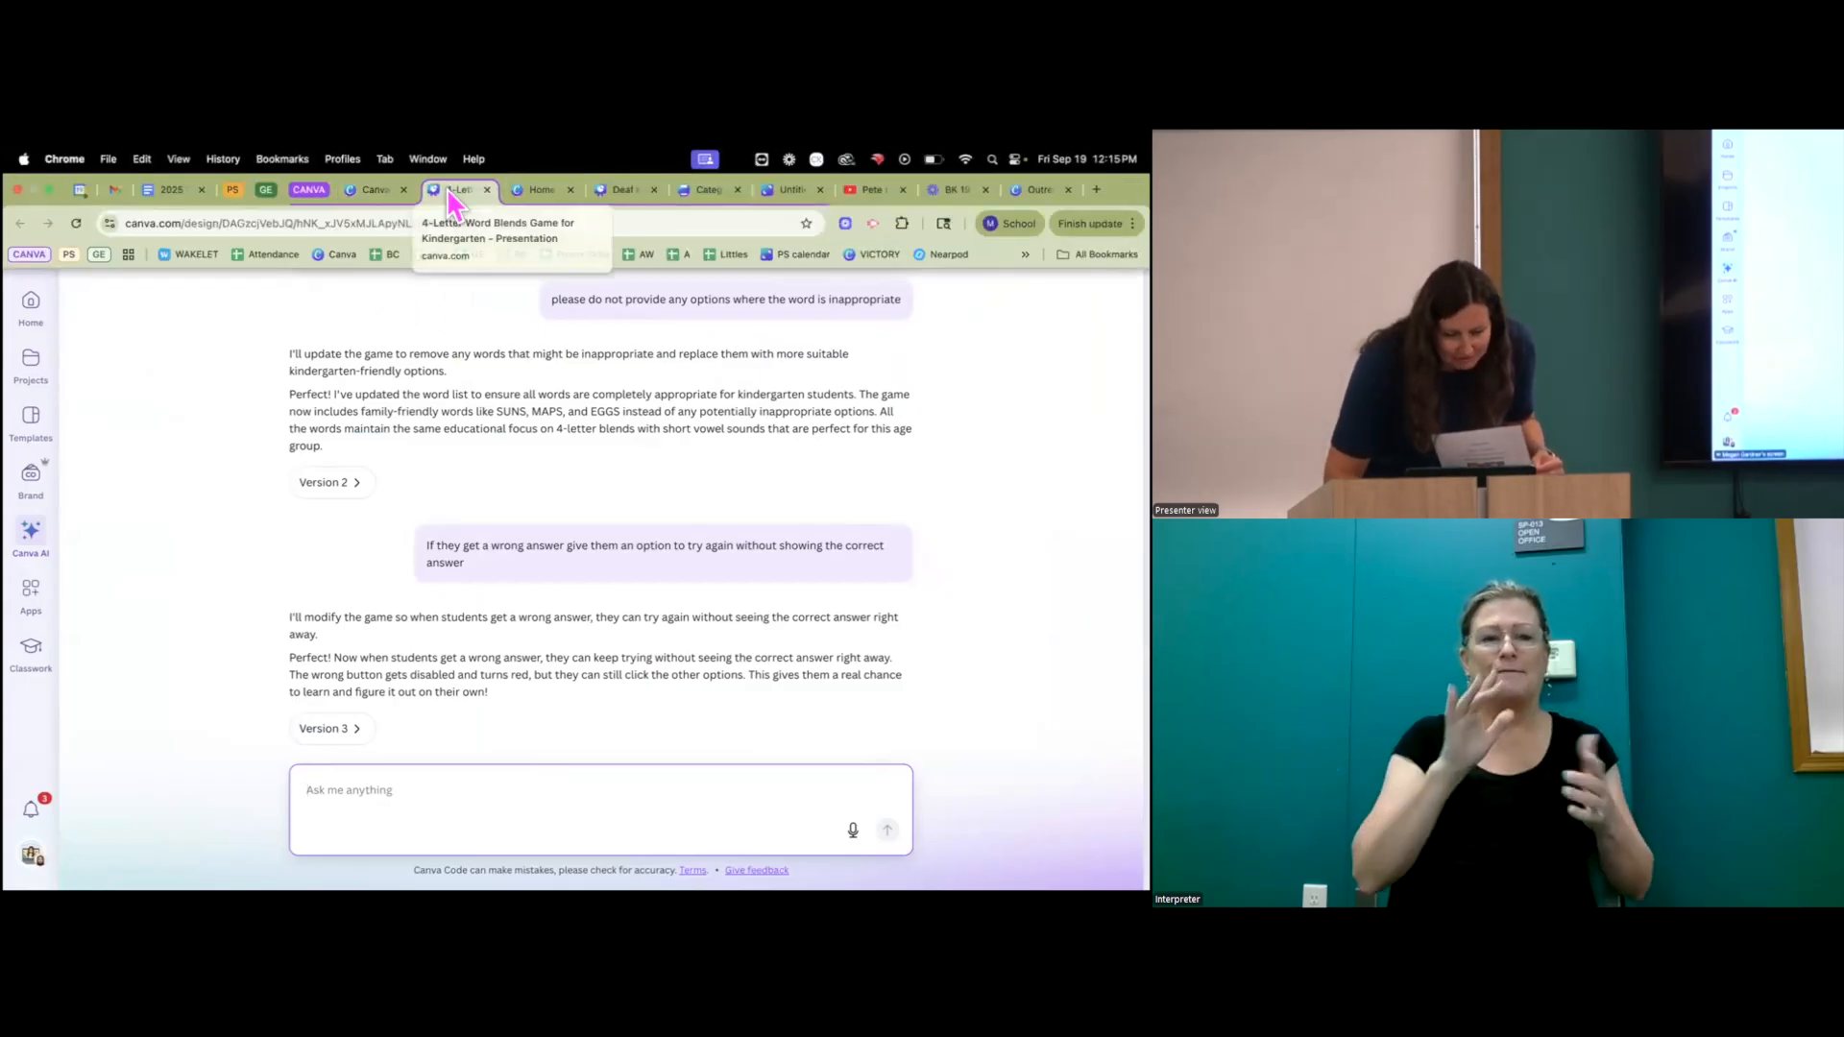
left_click(538, 192)
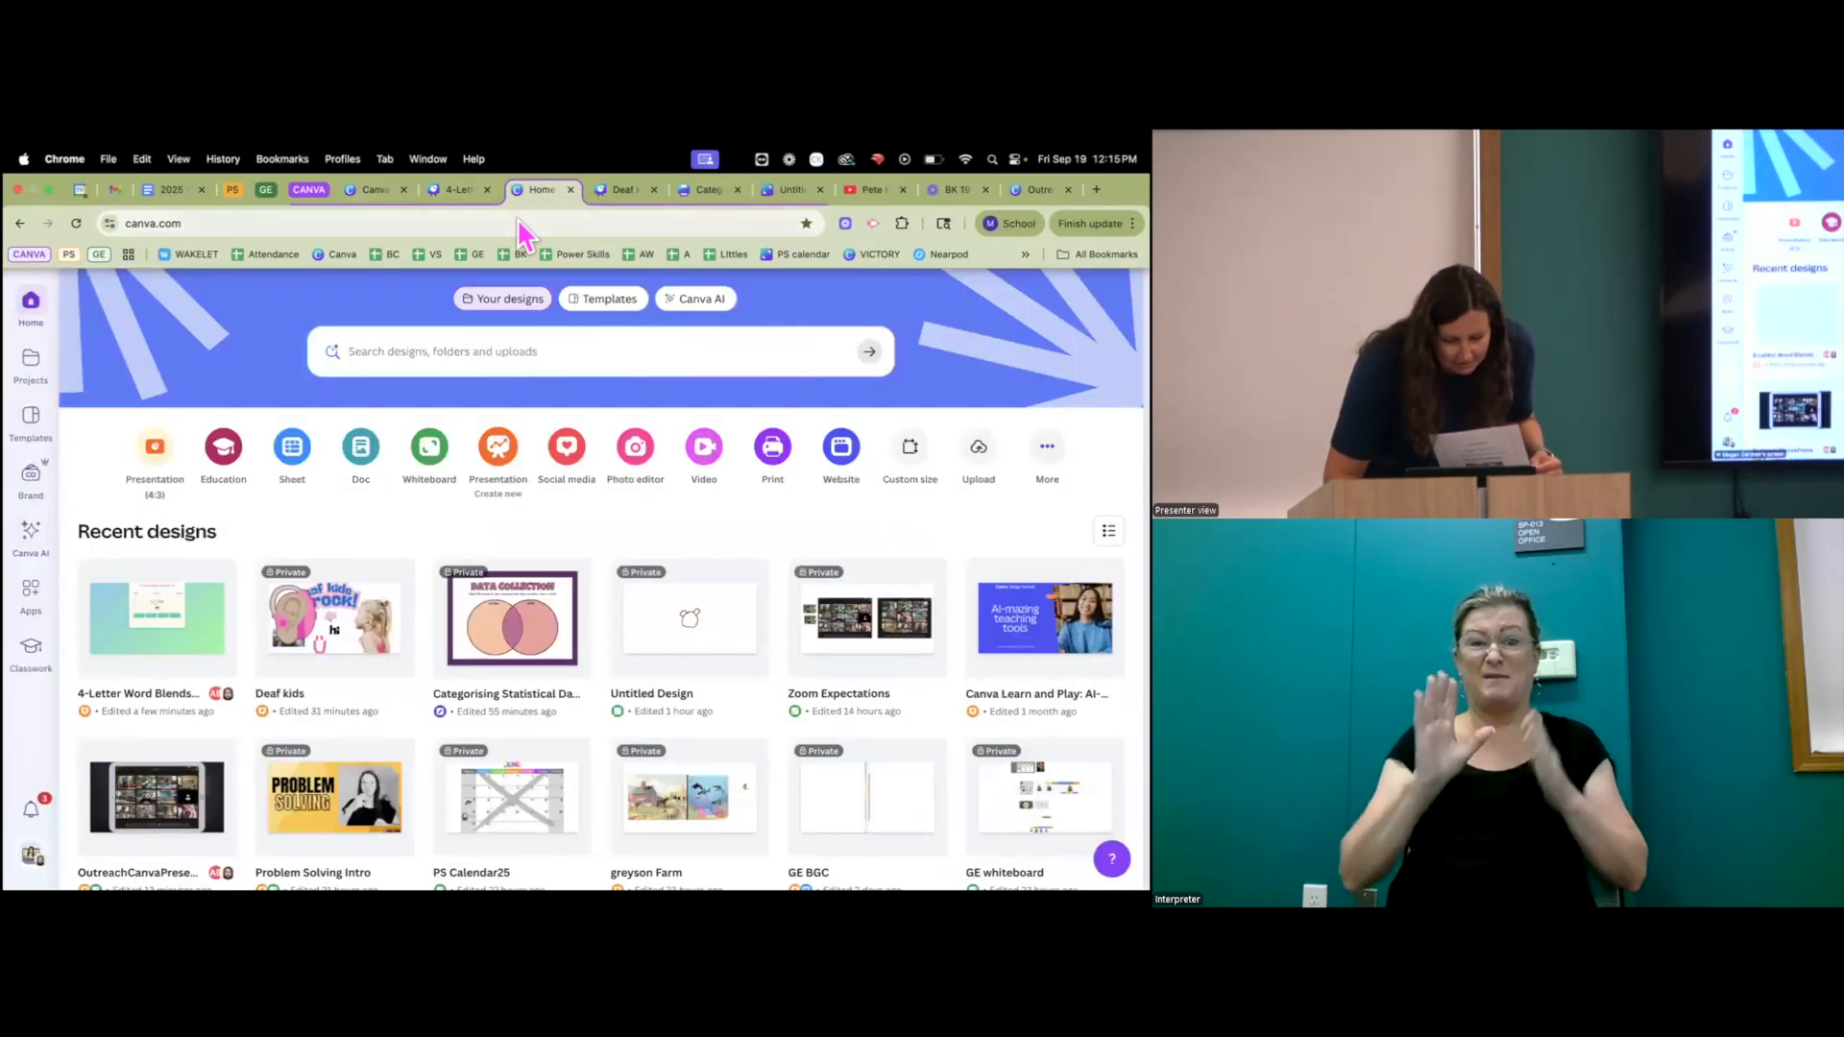
left_click(186, 818)
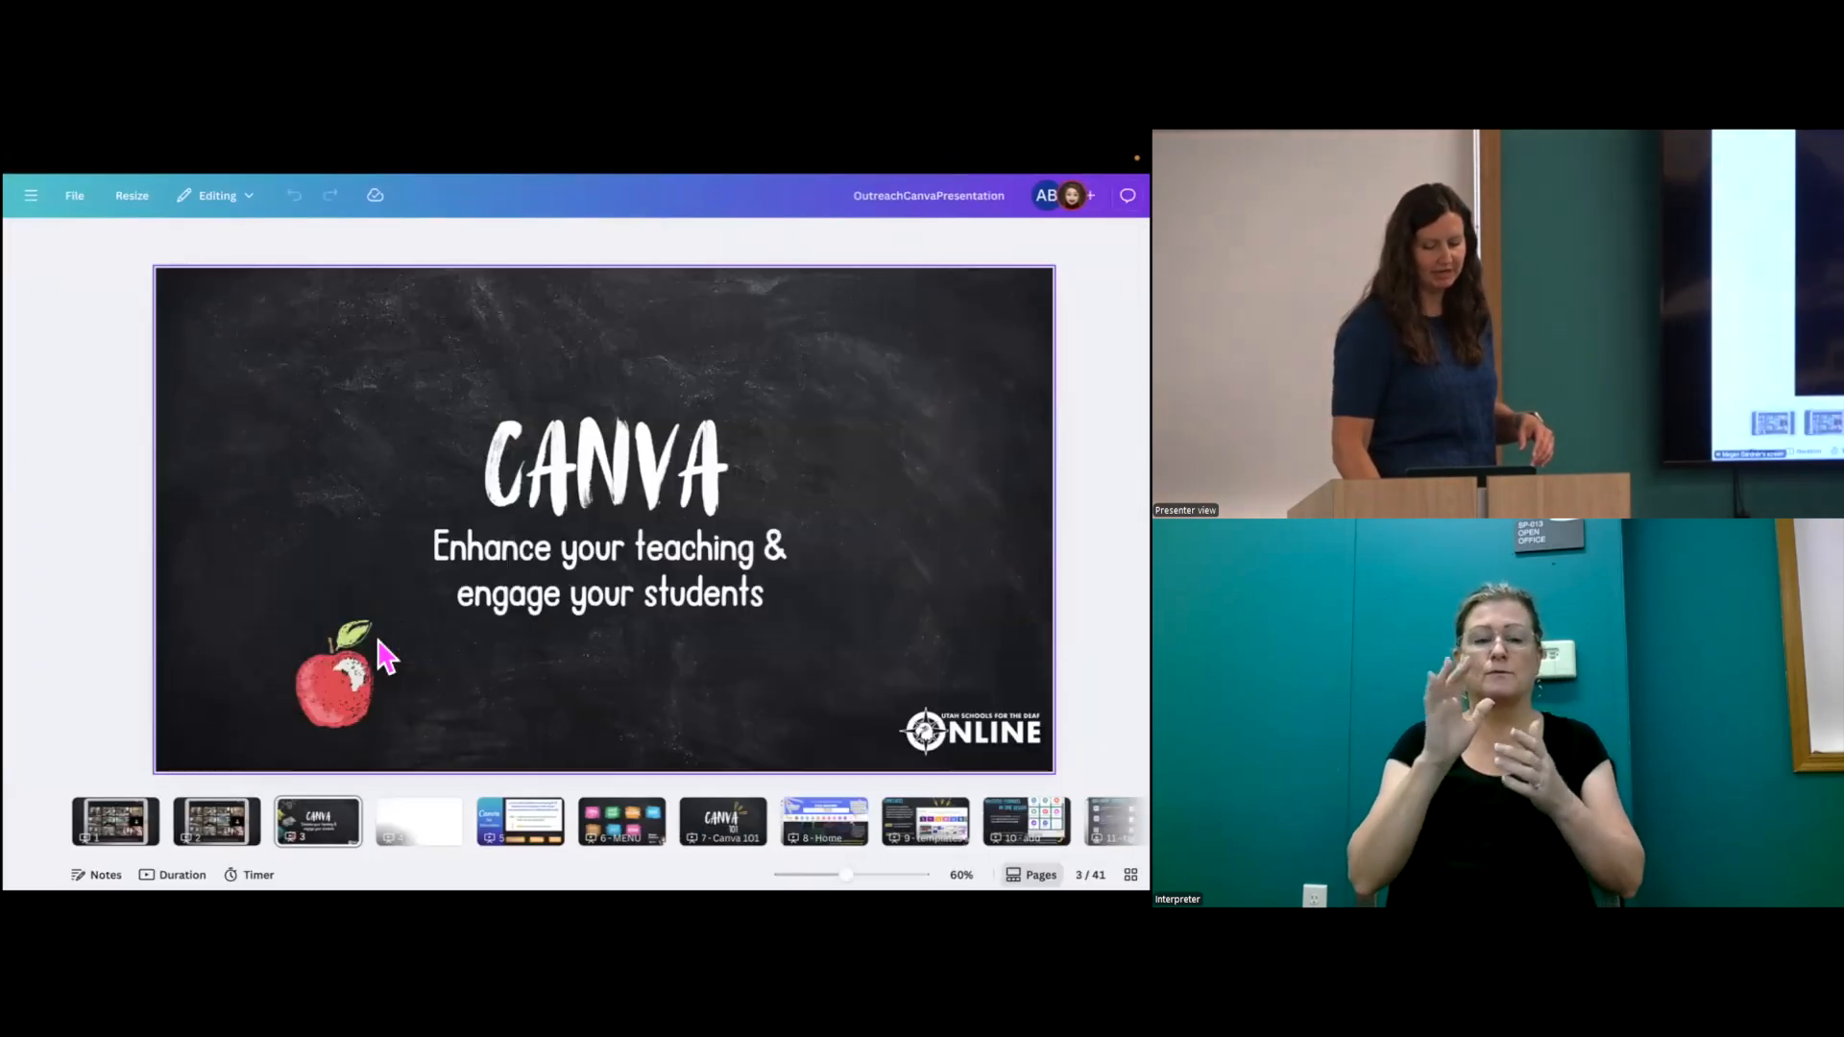
- View the Resources slide on page 40 and the Canva Resources slide with the cheatsheets on page 39
left_click(408, 821)
scroll(523, 821, "right", 15)
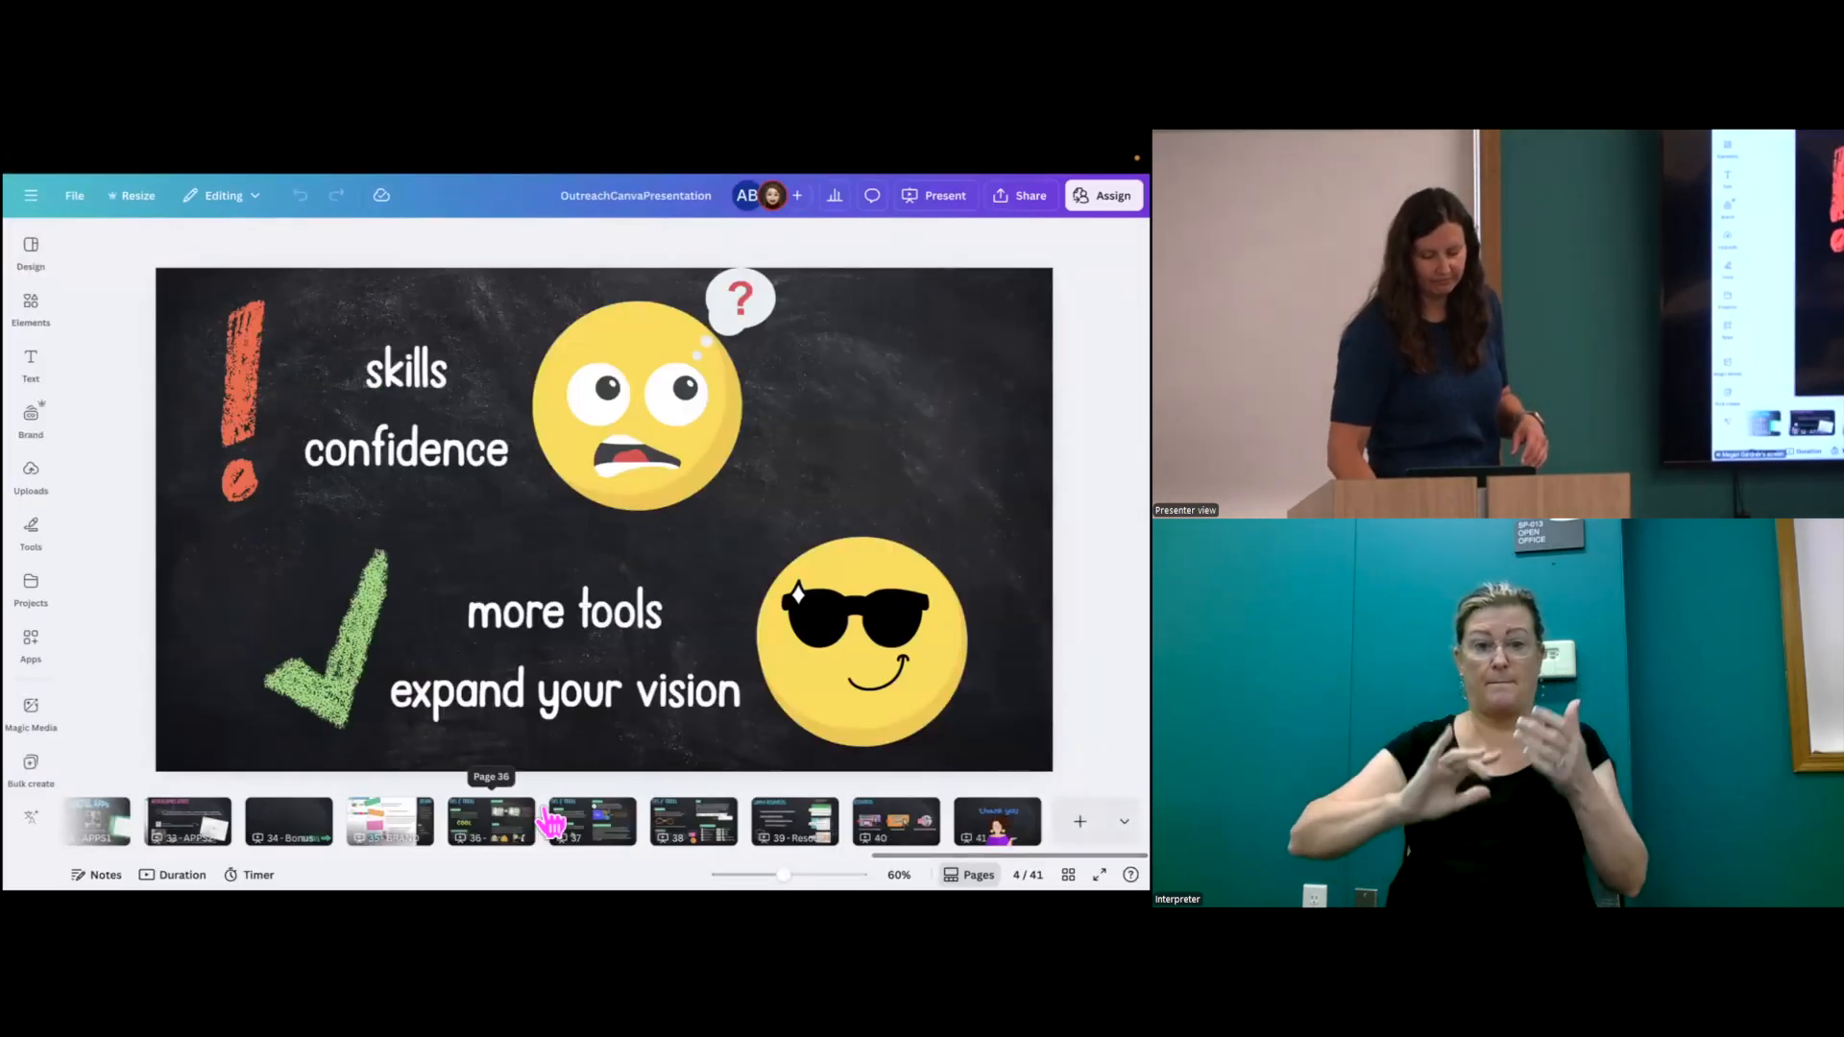
left_click(906, 826)
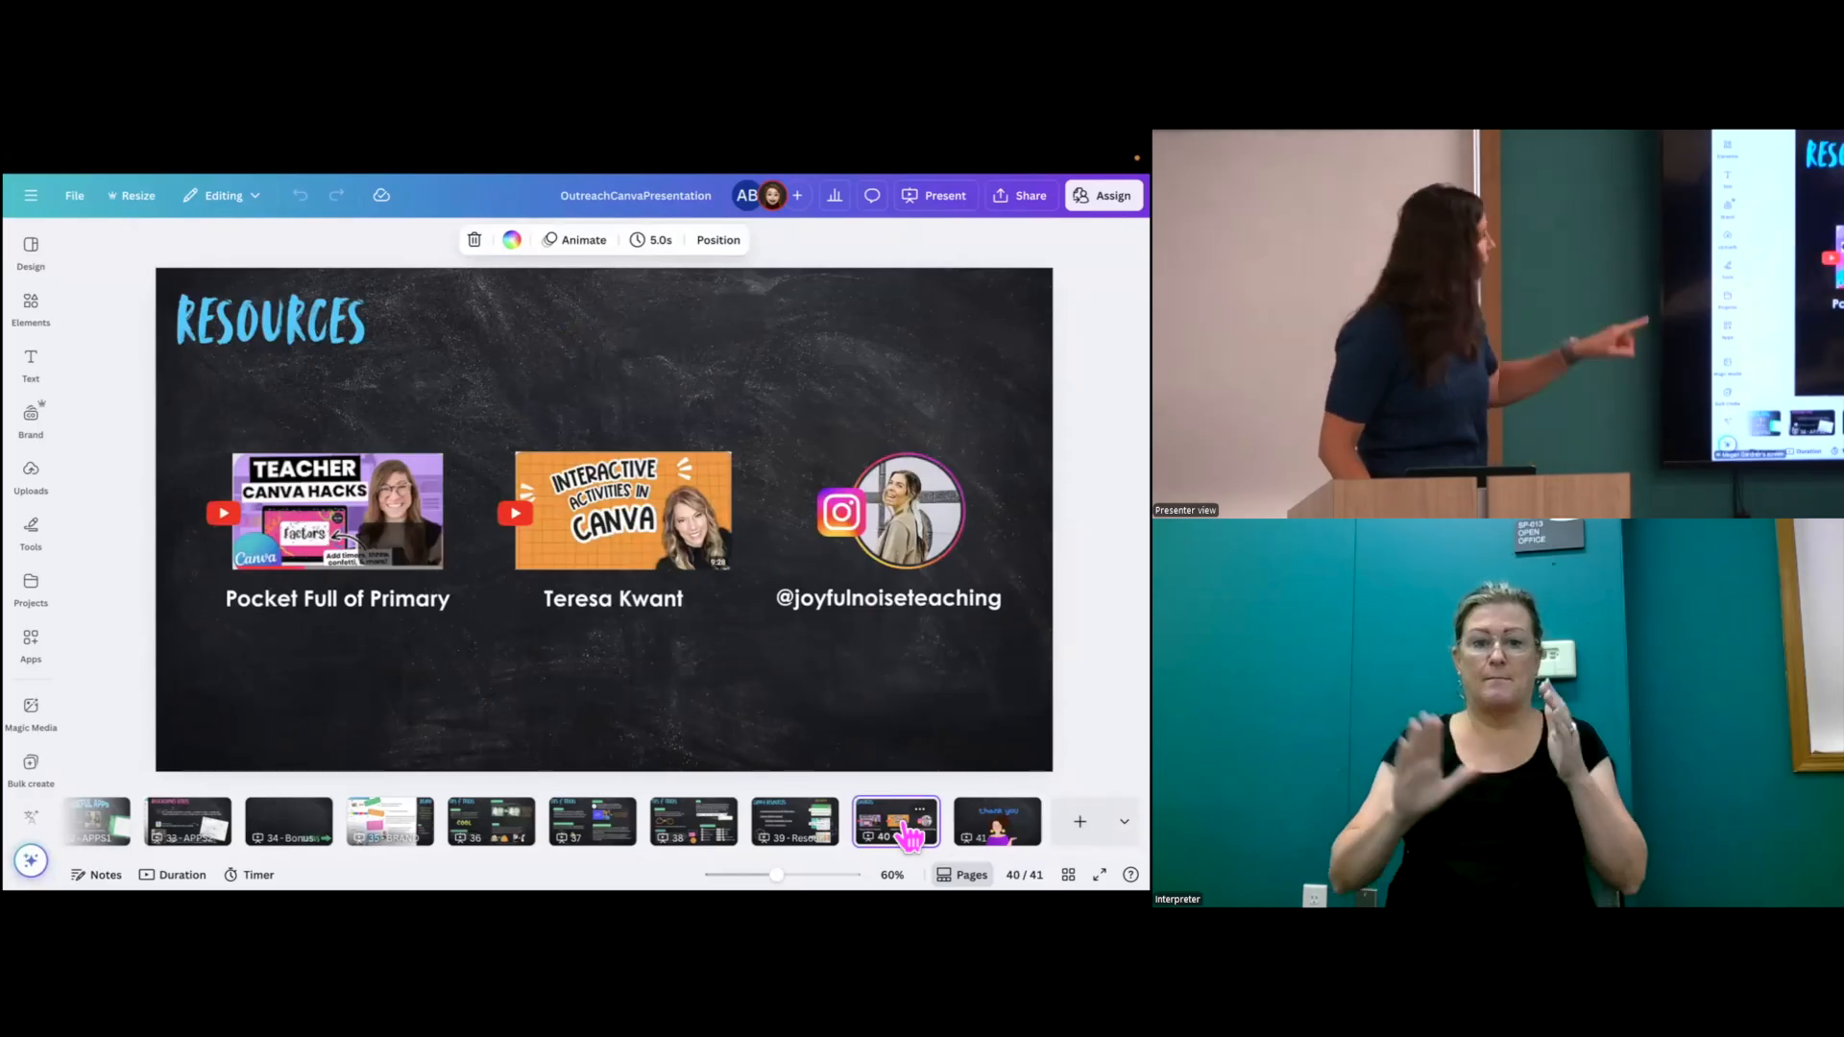
left_click(793, 828)
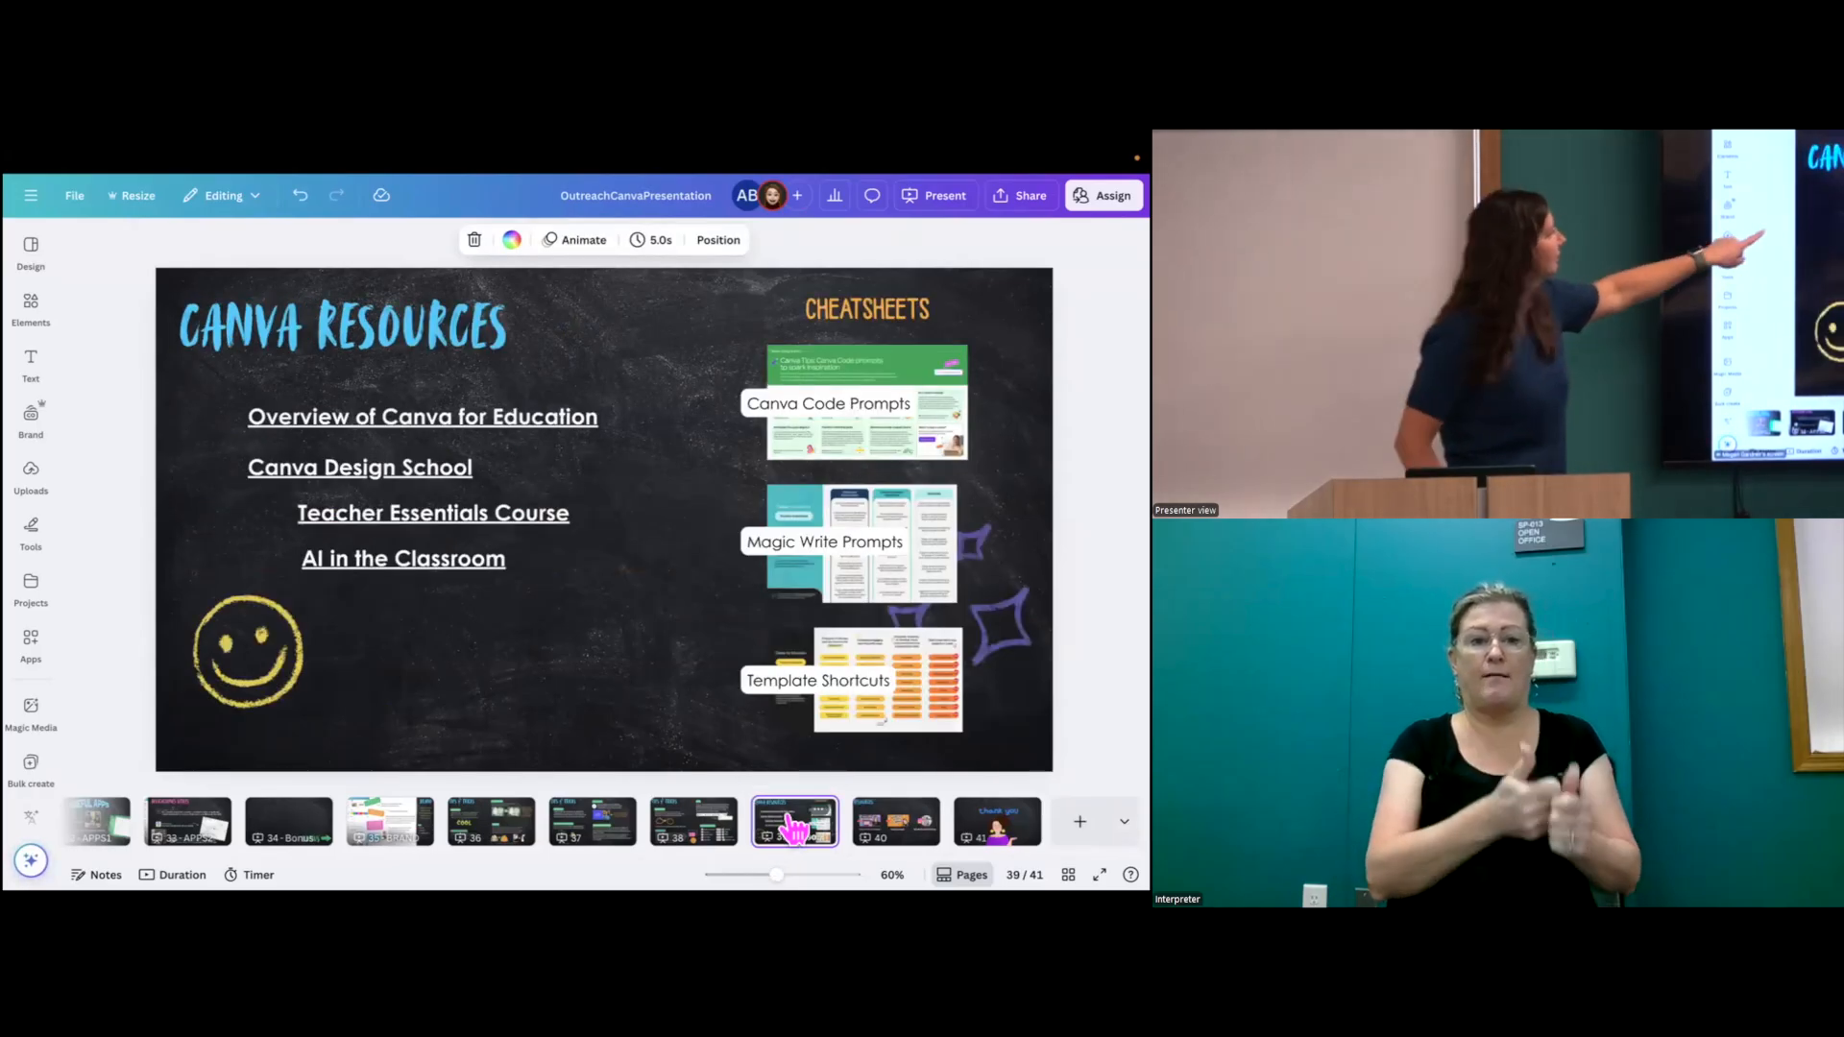